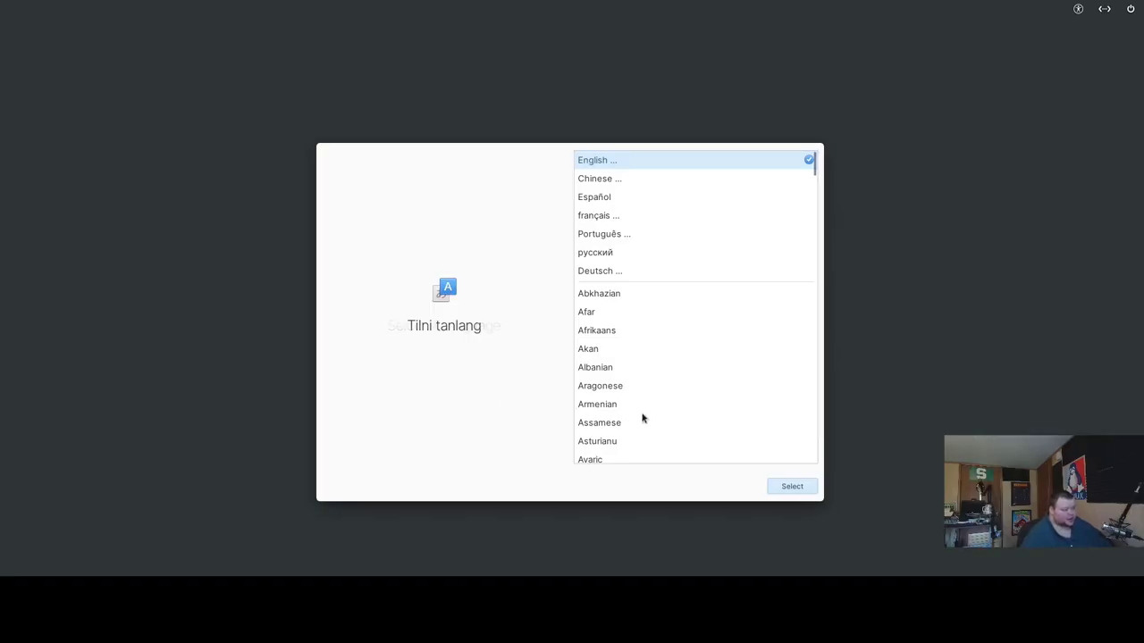
# Set the installer language to English (United States) and the keyboard layout to English (US), Default.
pyautogui.click(792, 487)
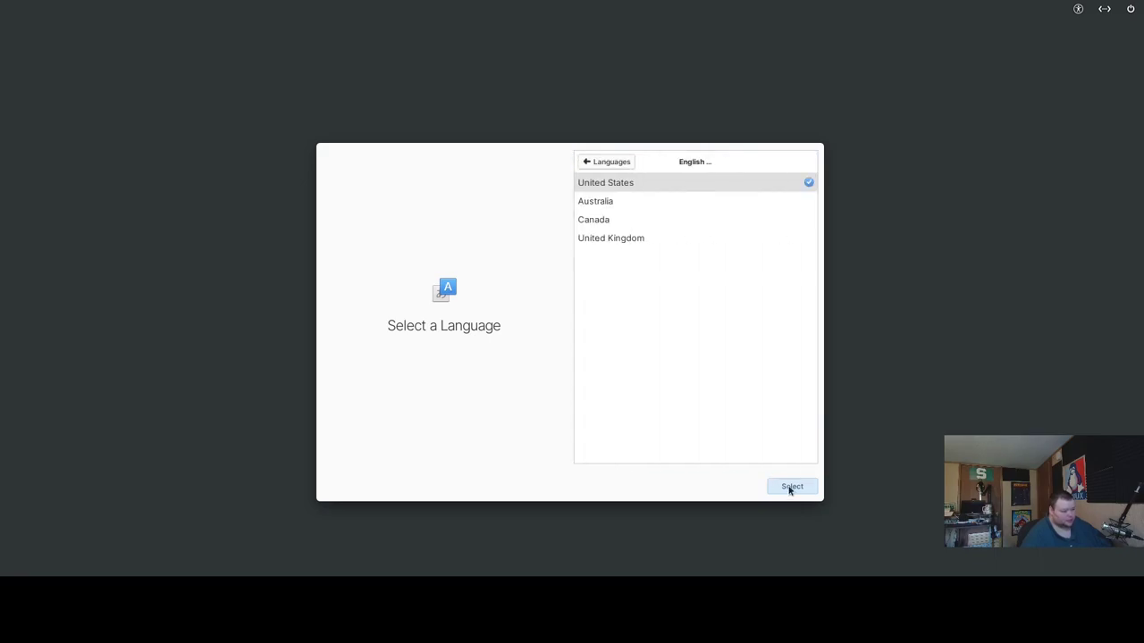
pyautogui.click(792, 488)
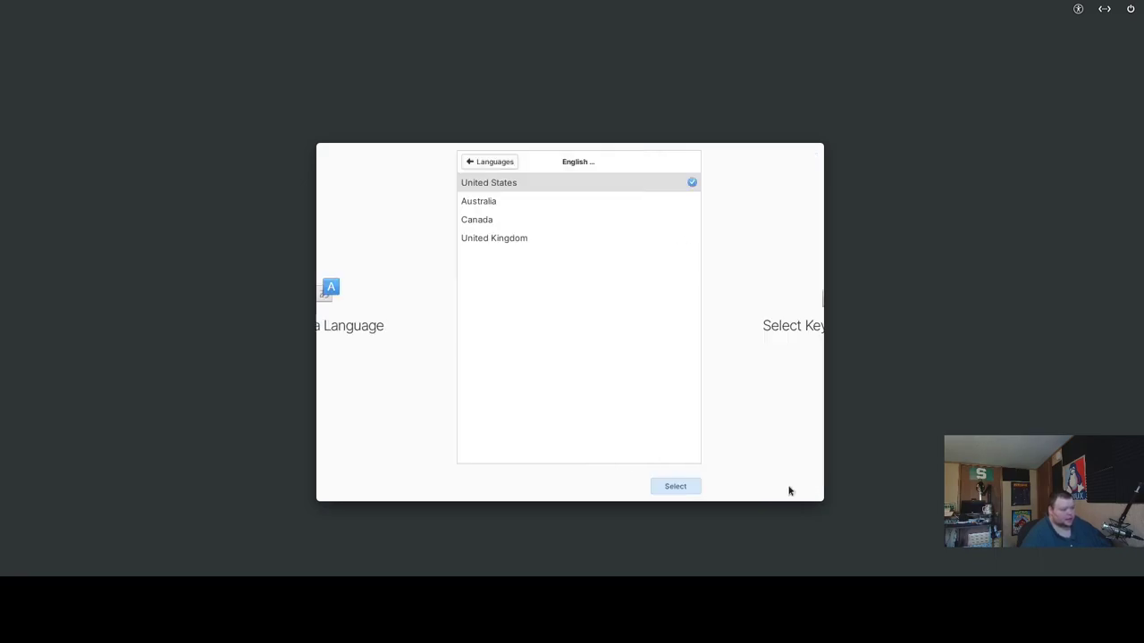
pyautogui.click(789, 489)
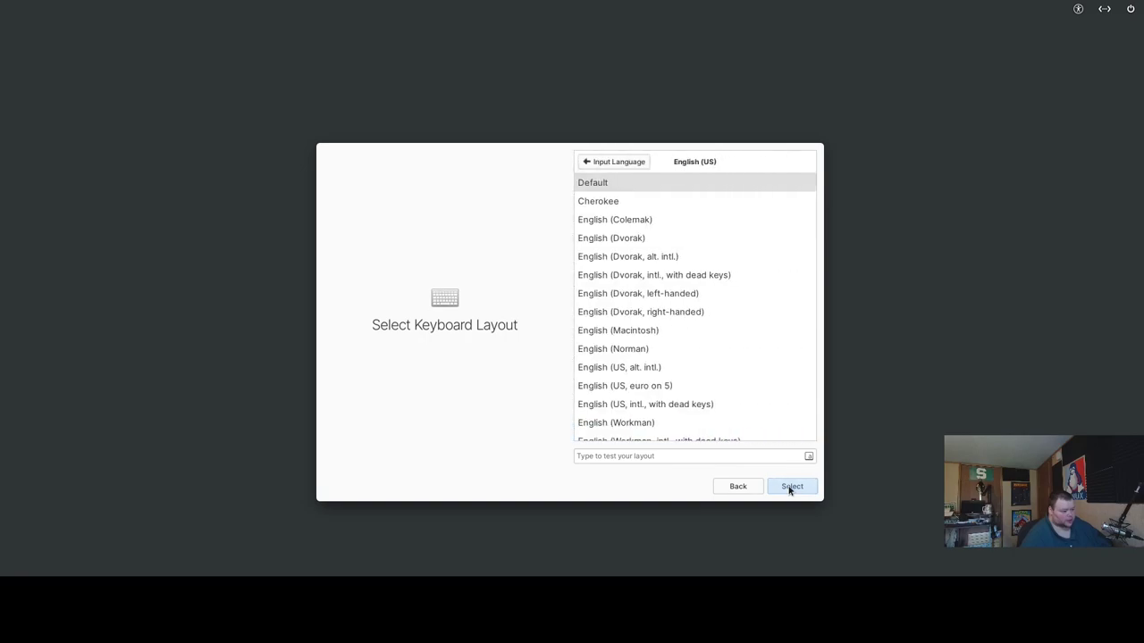
pyautogui.click(789, 489)
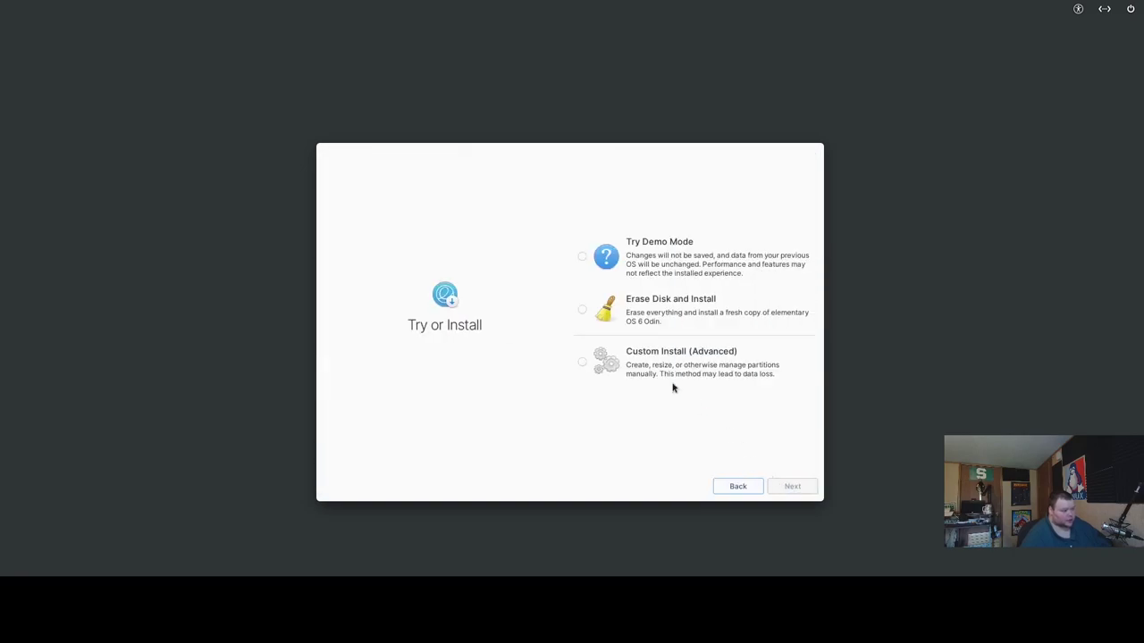
# Choose Erase Disk and Install on the ATA VBOX HARDDISK drive, and start the installation without drive encryption.
pyautogui.click(582, 311)
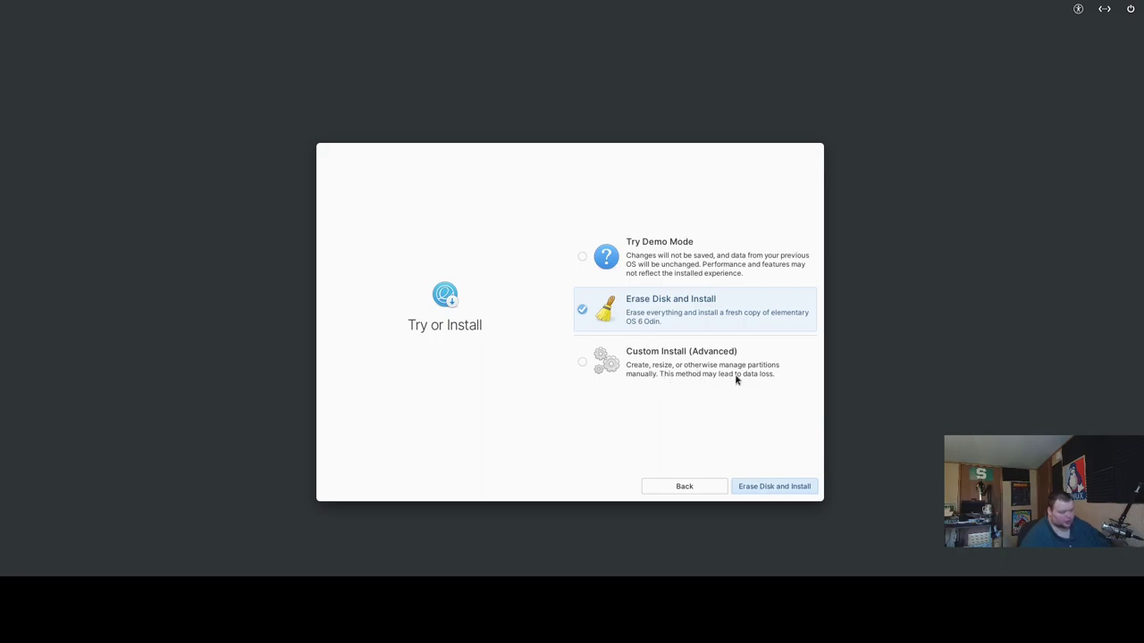
pyautogui.click(776, 490)
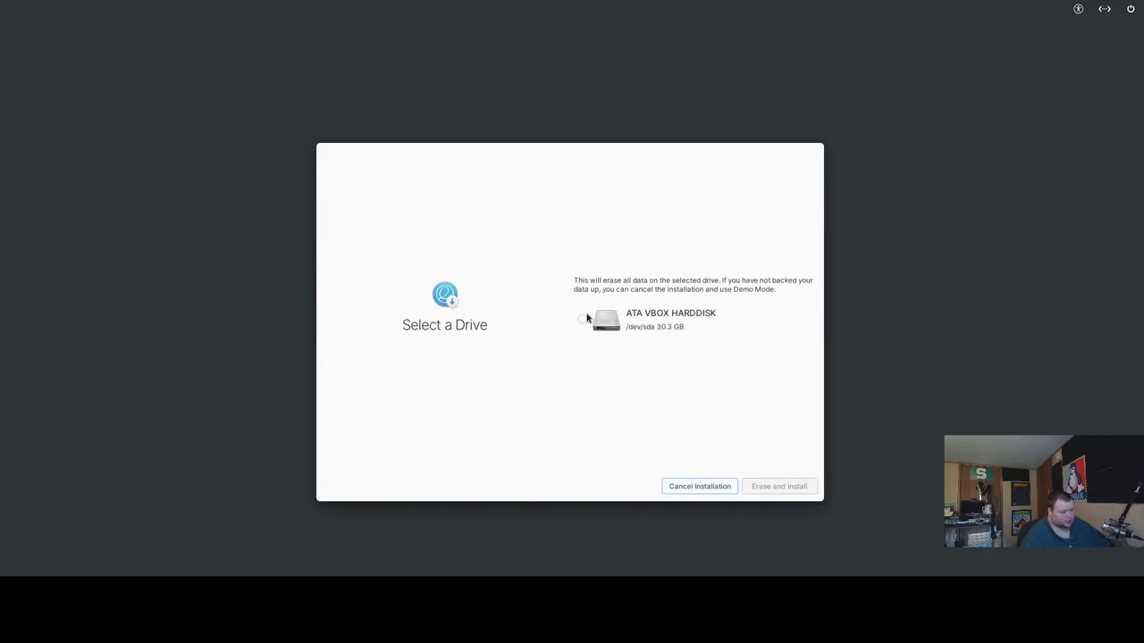
pyautogui.click(591, 324)
pyautogui.click(774, 490)
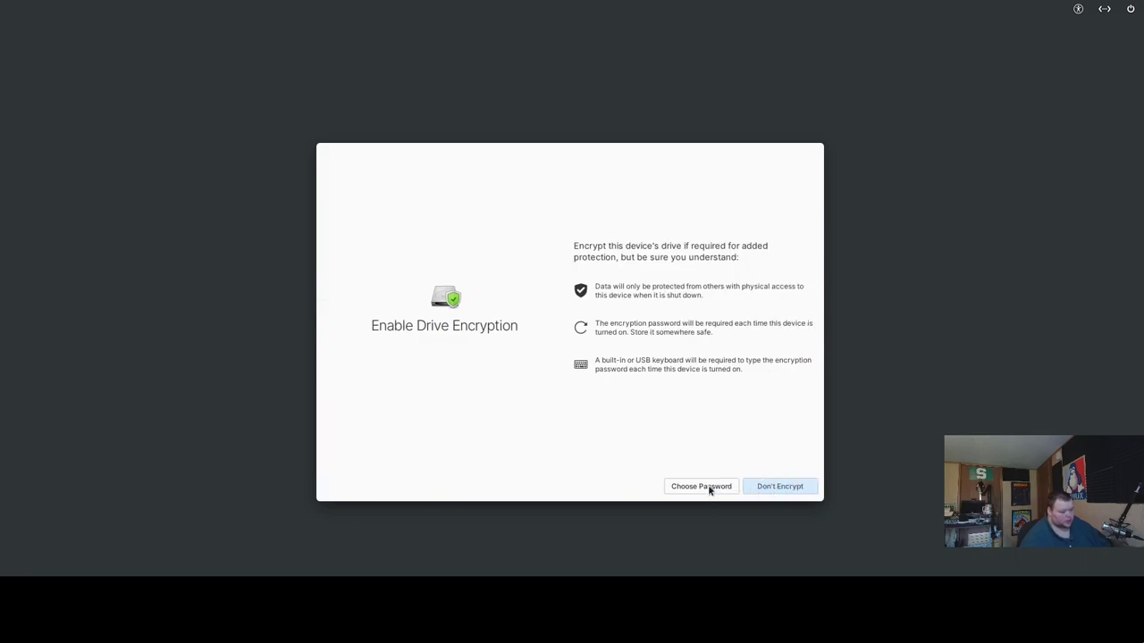
pyautogui.click(778, 487)
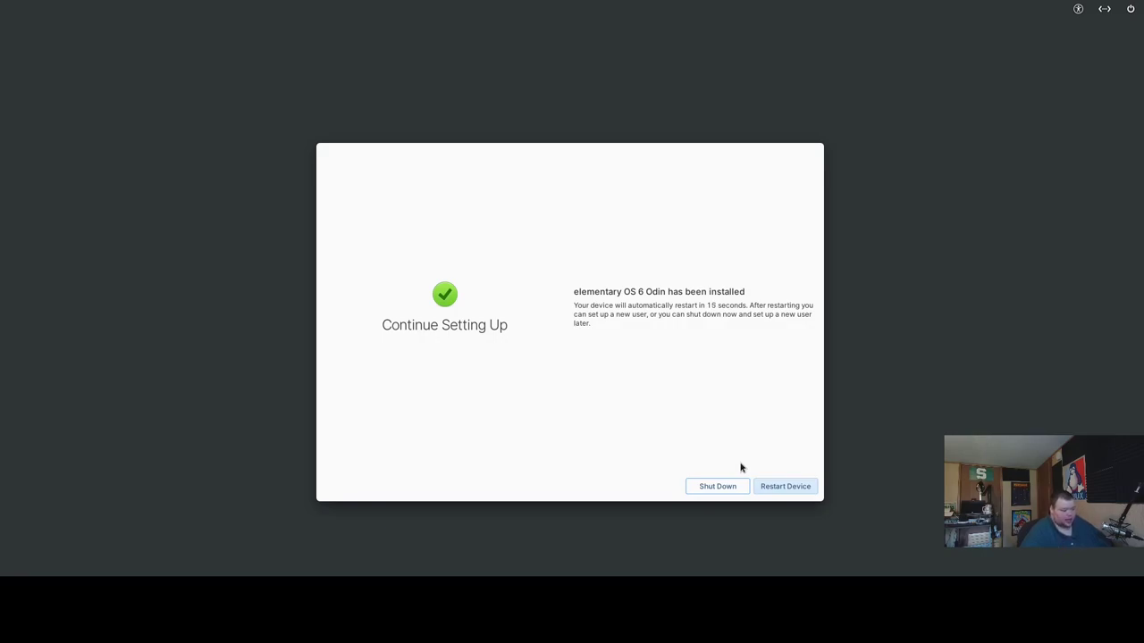
# Shut down the installed system and remove the elementaryos-6.0-stable ISO from the ElementaryOS 6 machine's optical drive in VirtualBox.
pyautogui.click(722, 487)
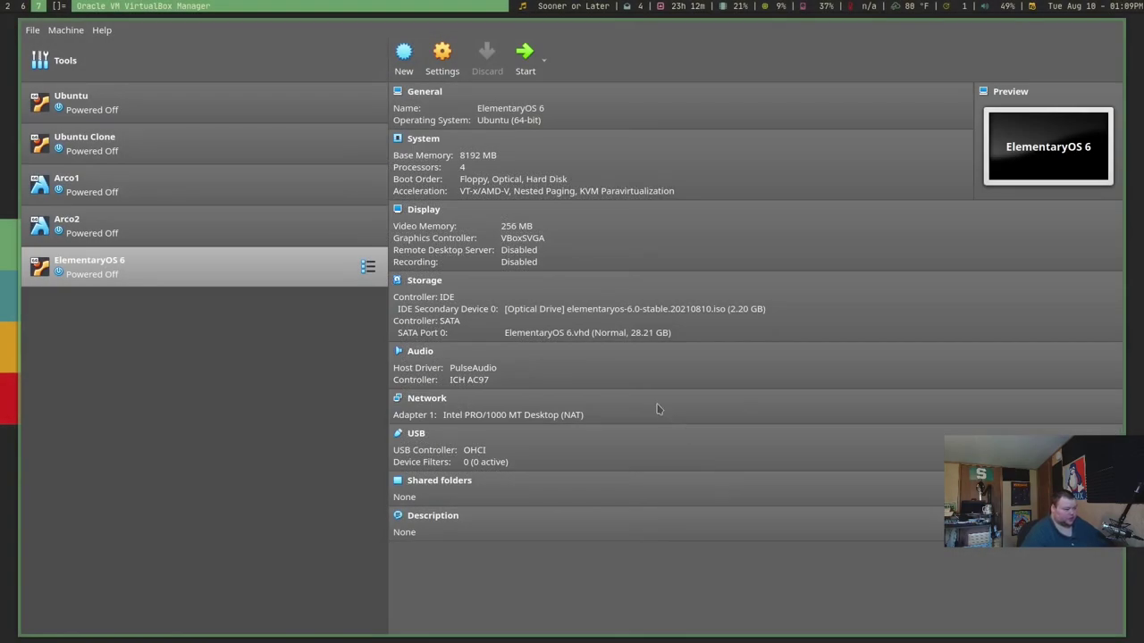
pyautogui.click(636, 310)
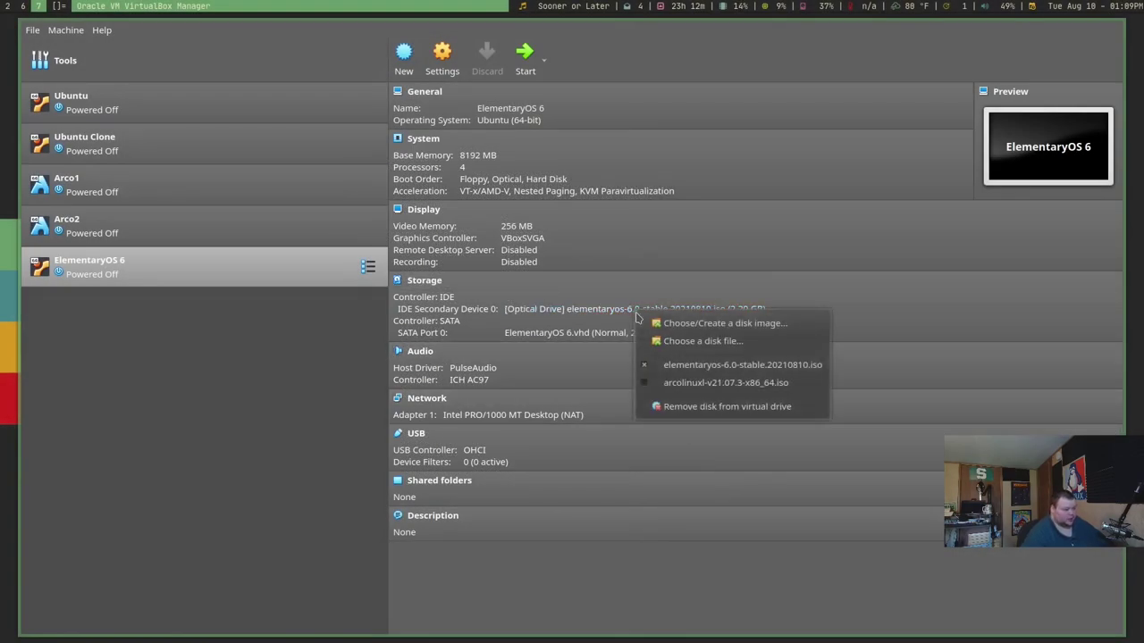
pyautogui.click(654, 406)
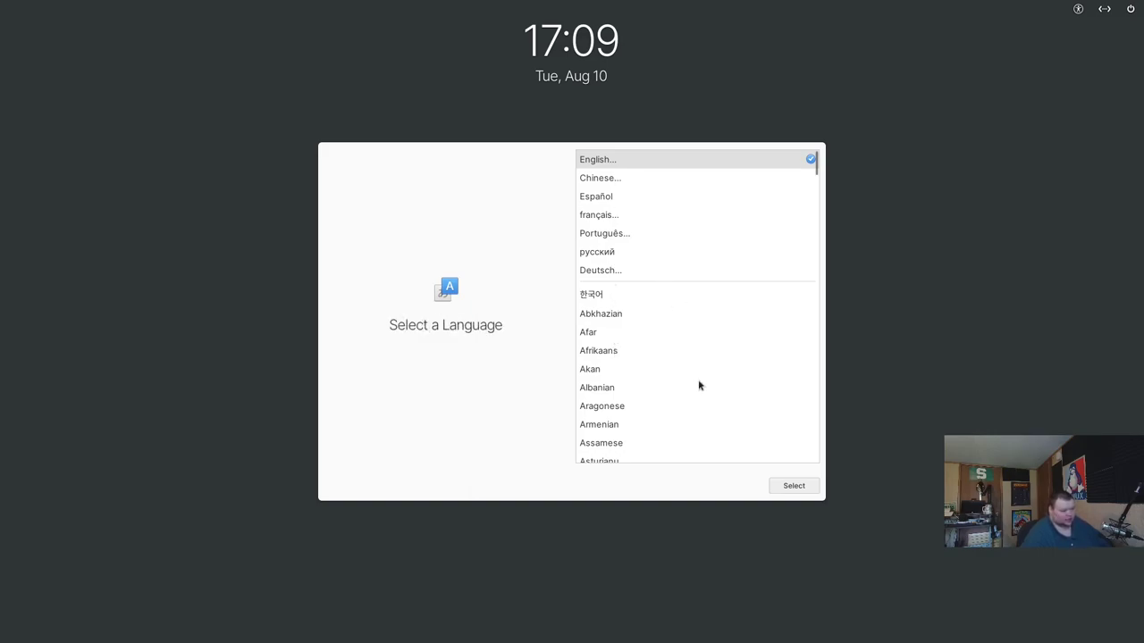
# Set the first-boot language to English and the keyboard layout to English (US), Default.
pyautogui.click(803, 487)
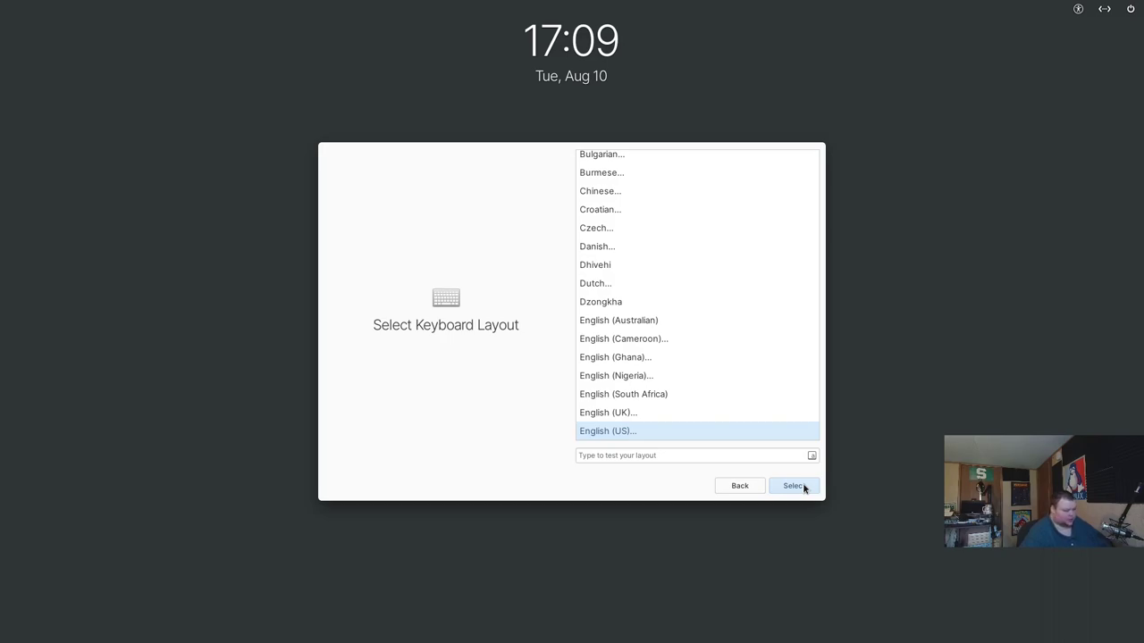
pyautogui.click(798, 486)
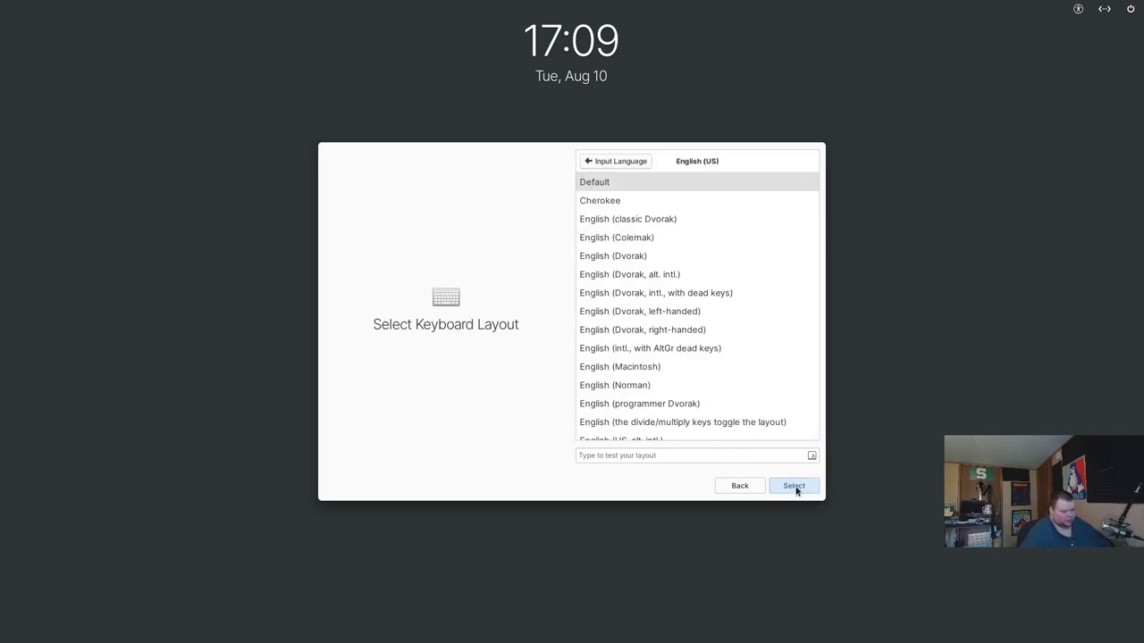
pyautogui.click(796, 487)
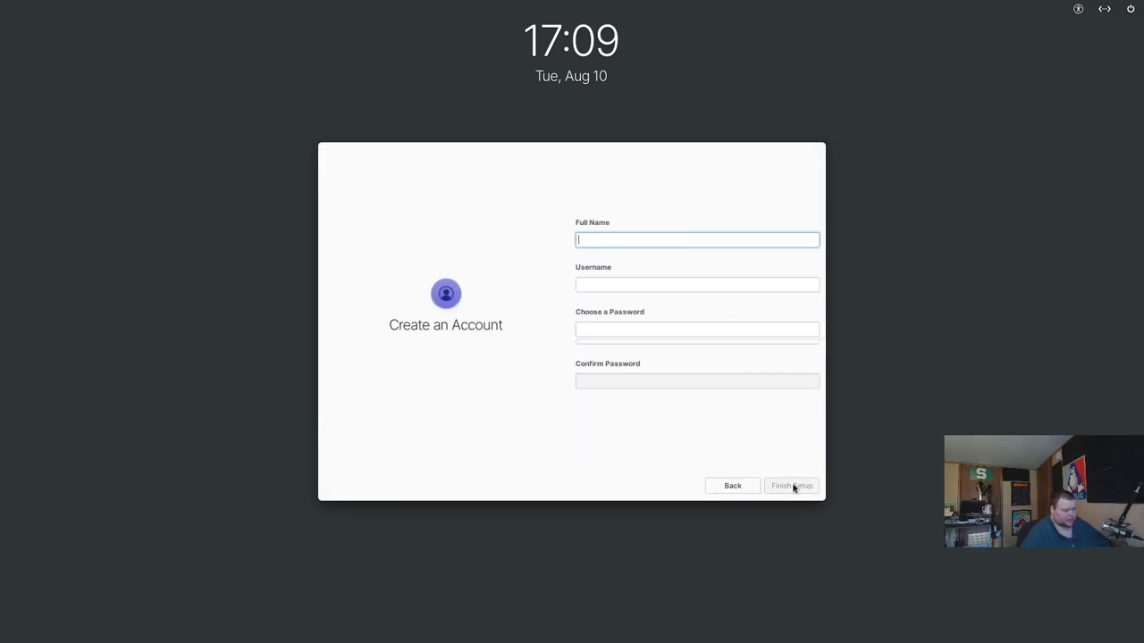
# Create the user account by entering the full name, the account password and its confirmation, and finish the setup.
pyautogui.write('Matt')
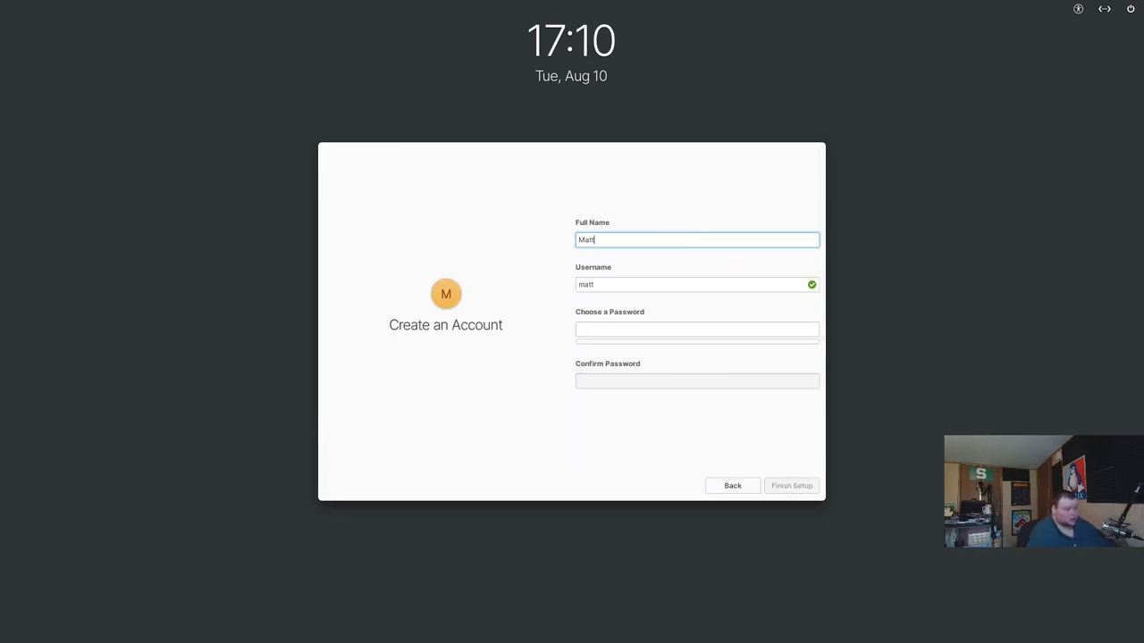
pyautogui.press('Tab')
pyautogui.press('Tab')
pyautogui.write('***')
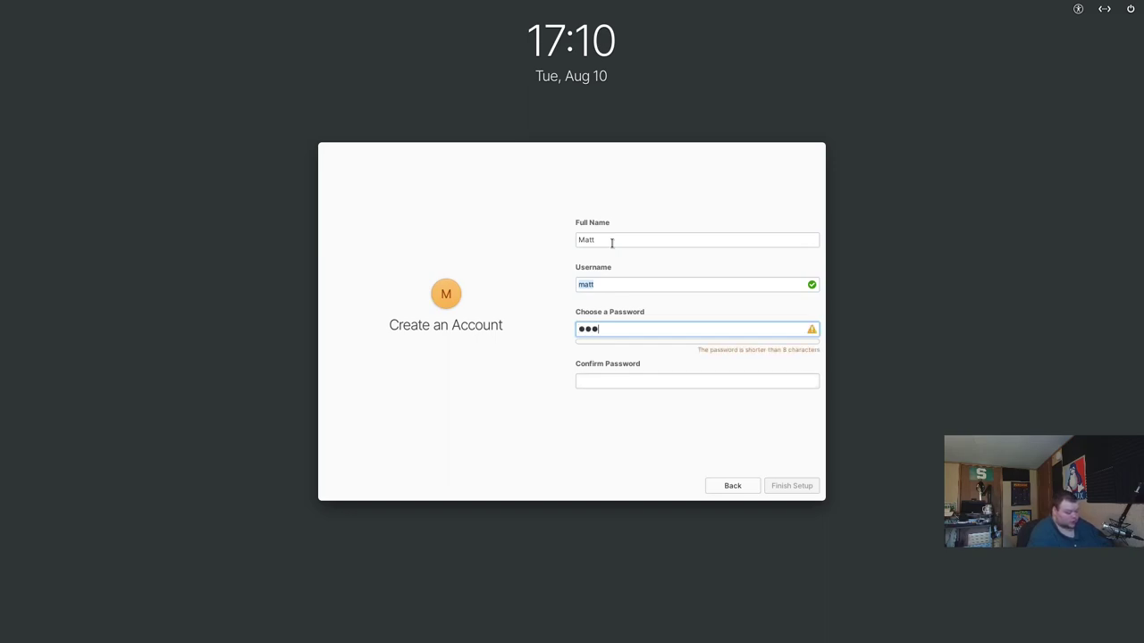
pyautogui.press('Tab')
pyautogui.write('***')
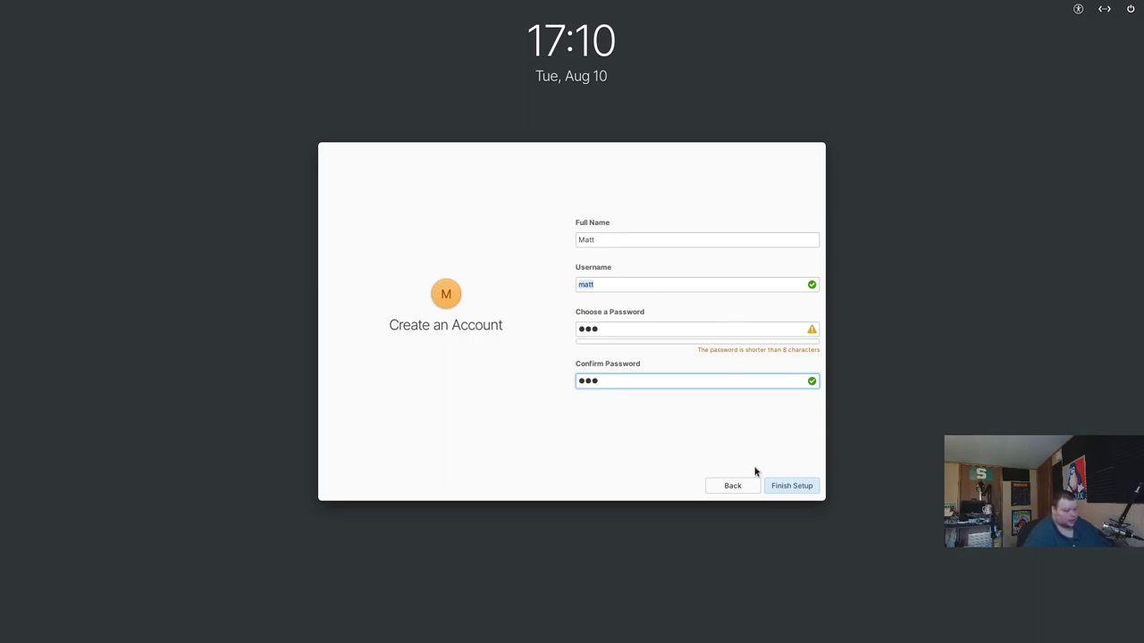
pyautogui.click(798, 486)
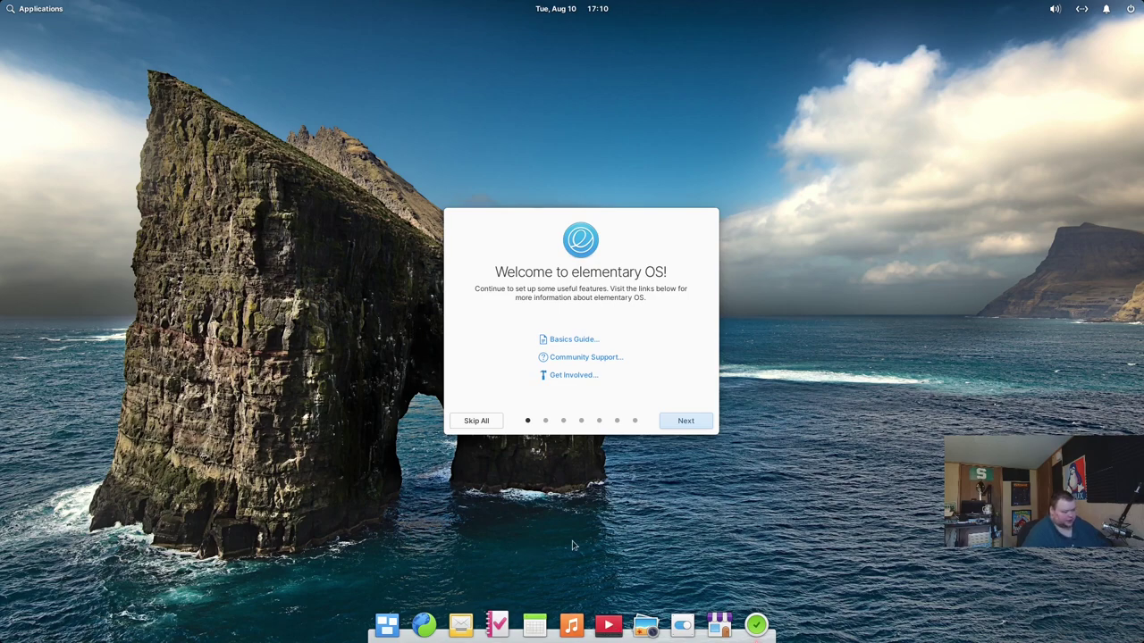
# Continue past the welcome page and choose the Dark visual style.
pyautogui.rightClick(600, 463)
pyautogui.click(609, 413)
pyautogui.click(681, 421)
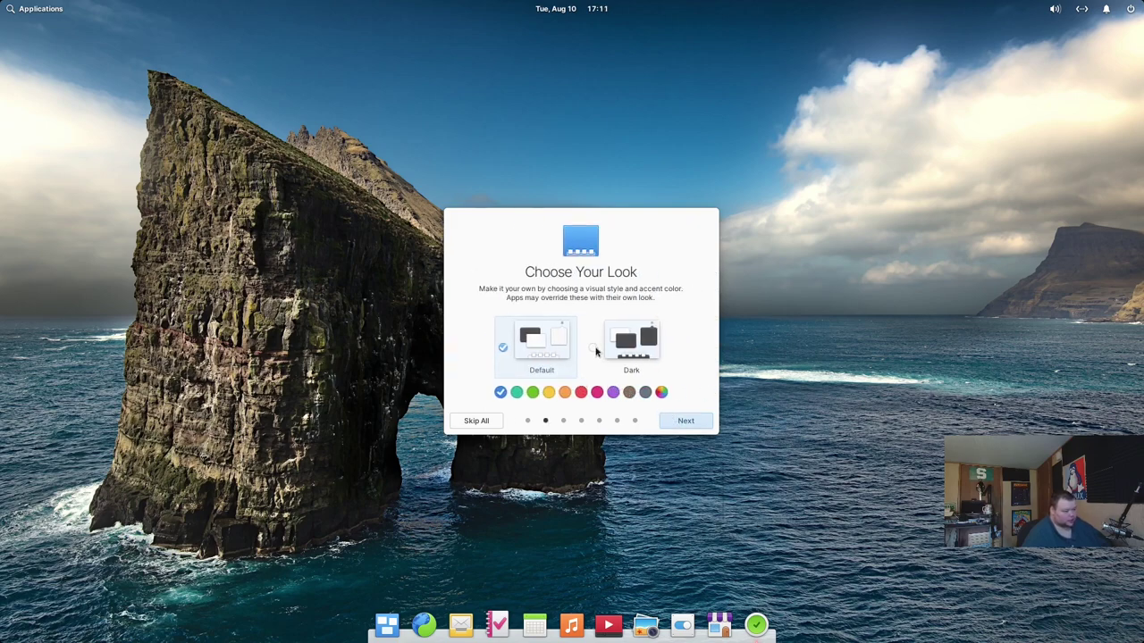
pyautogui.click(597, 351)
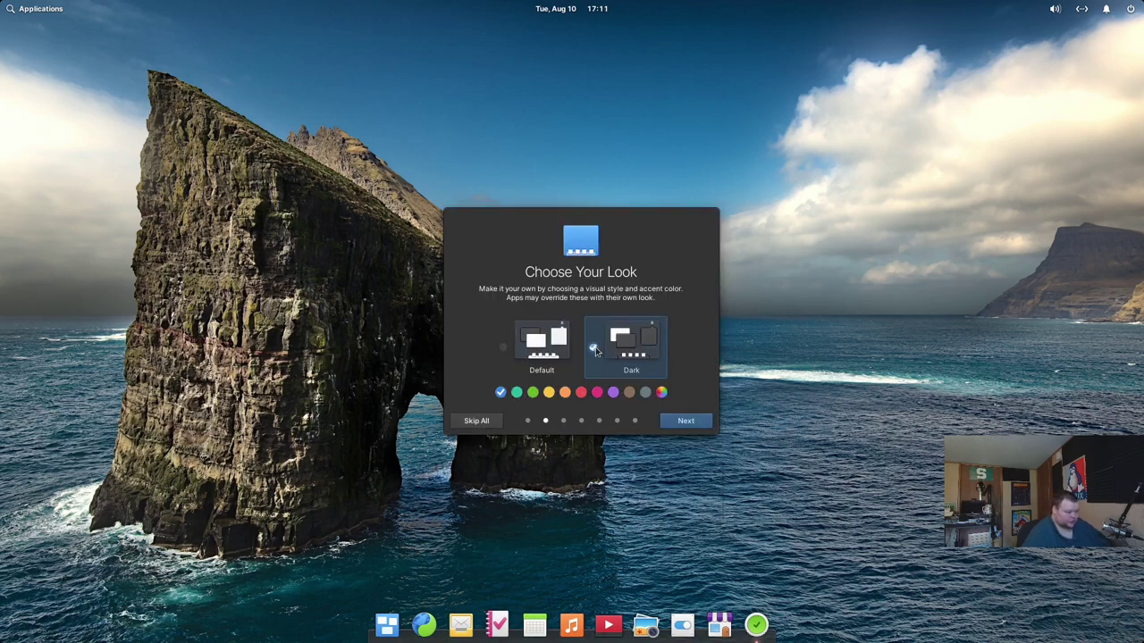
# Try several accent colors, including red and yellow, and settle on the green accent for the desktop look.
pyautogui.click(581, 394)
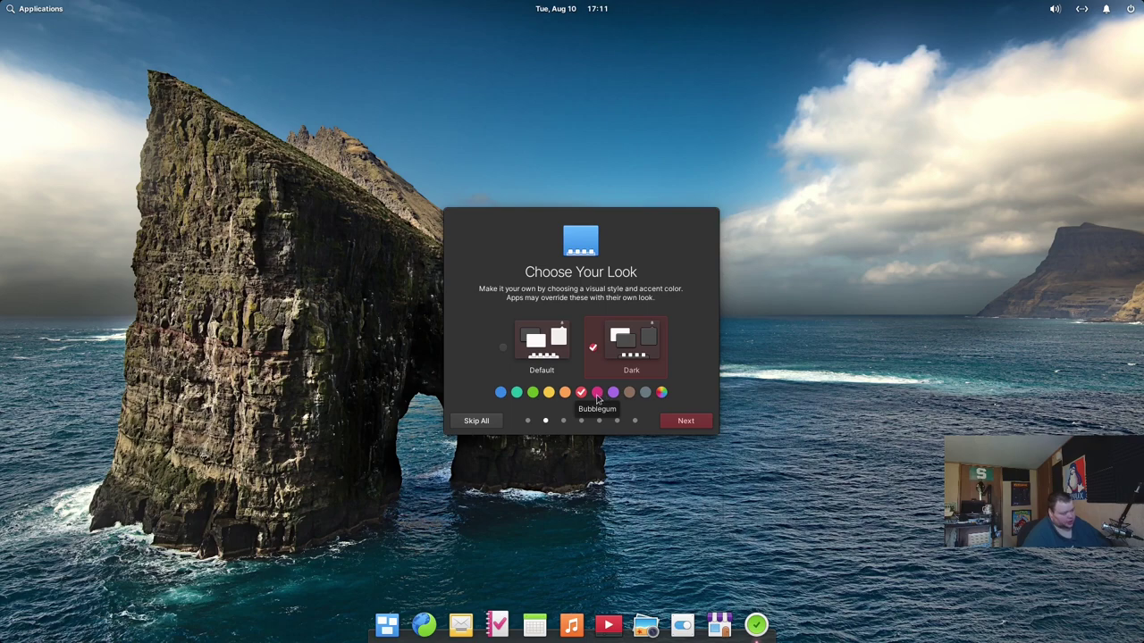
pyautogui.click(644, 394)
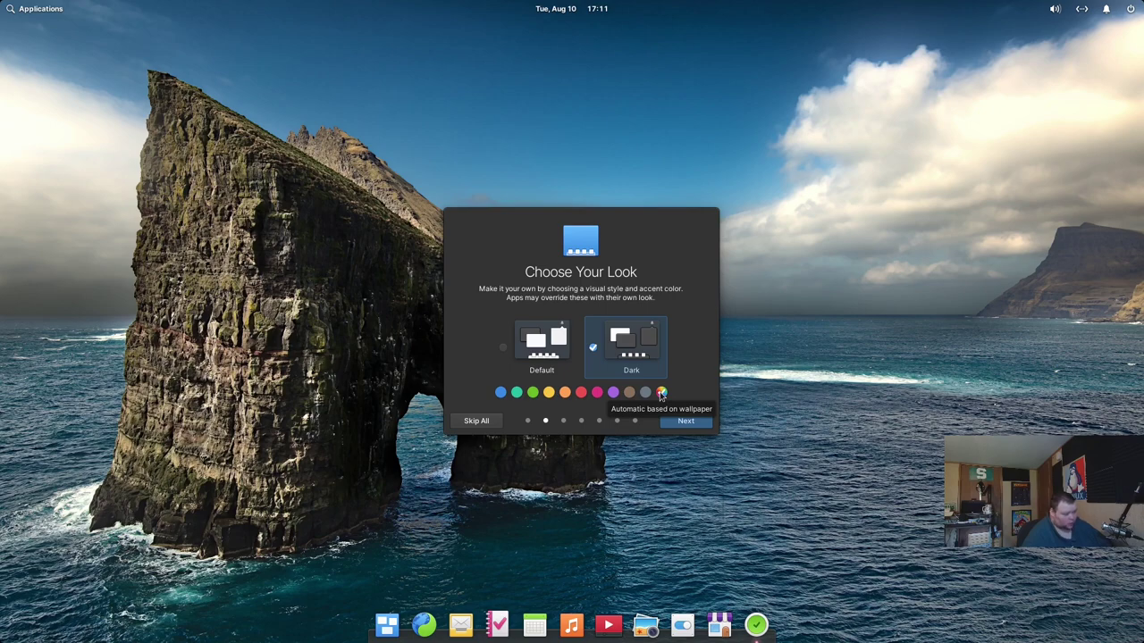
pyautogui.click(549, 393)
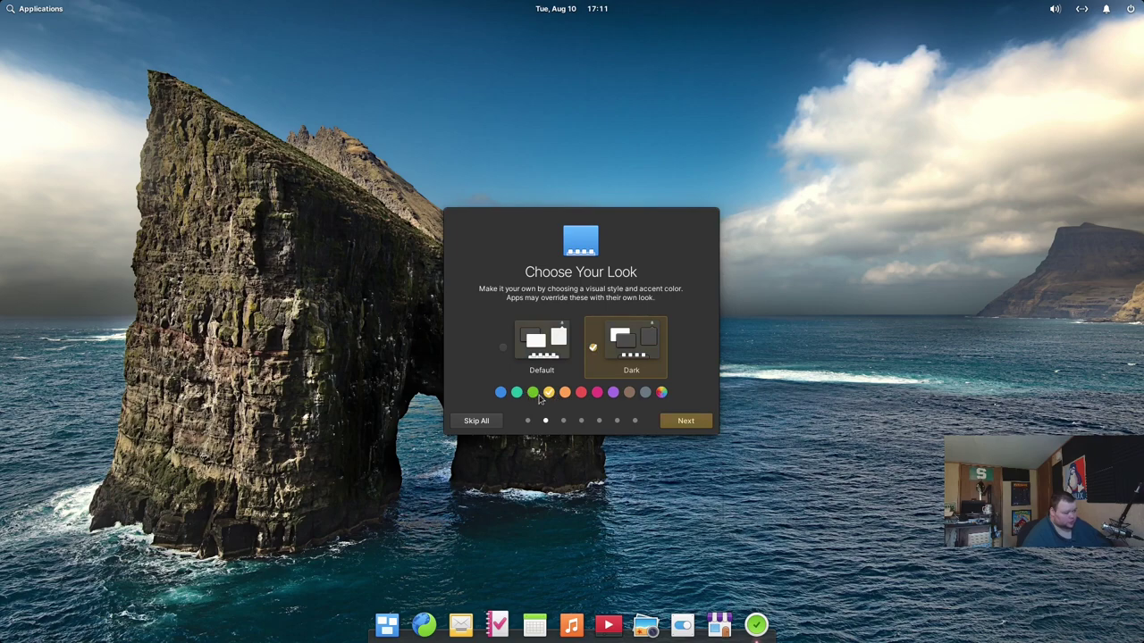
pyautogui.click(532, 393)
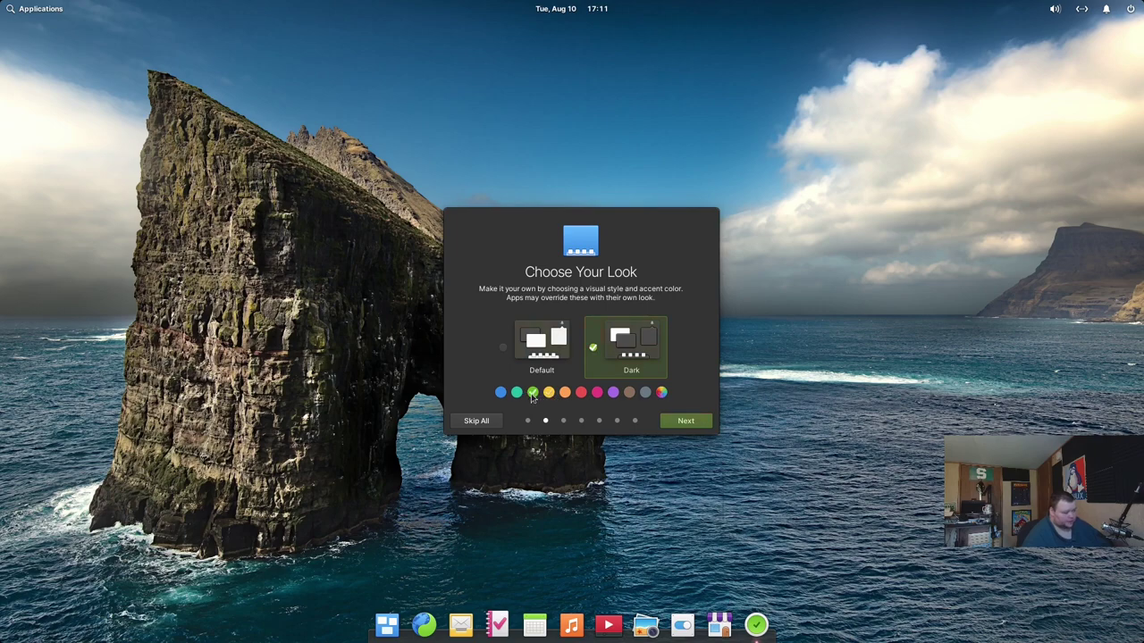
pyautogui.click(690, 420)
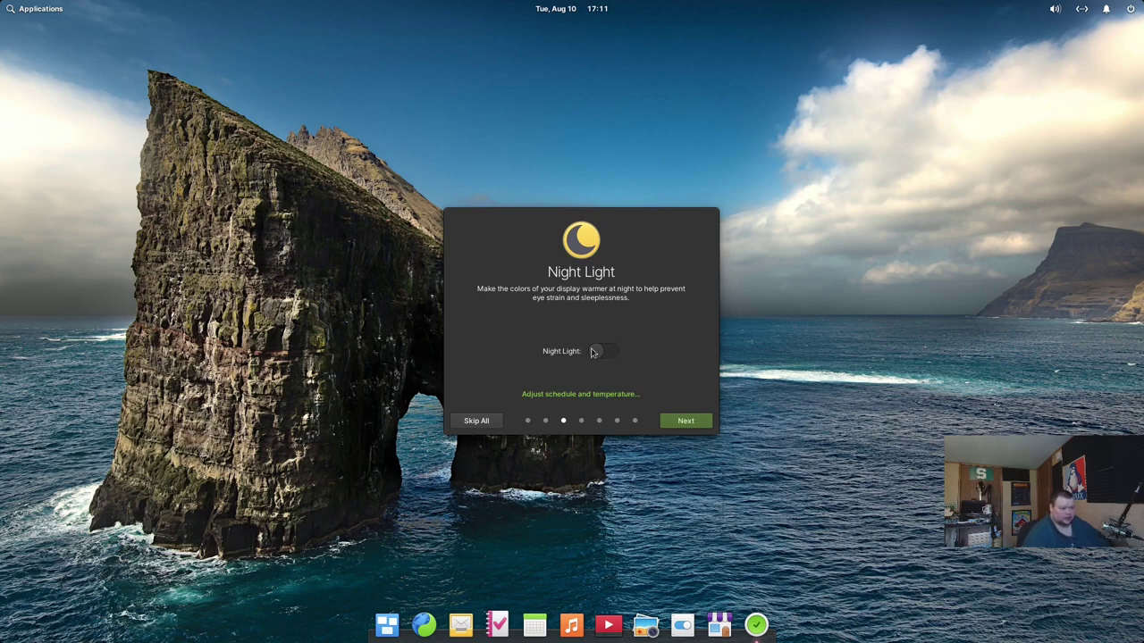
# Leave Night Light off and keep automatic deletion enabled for old temporary files and trashed files.
pyautogui.click(684, 424)
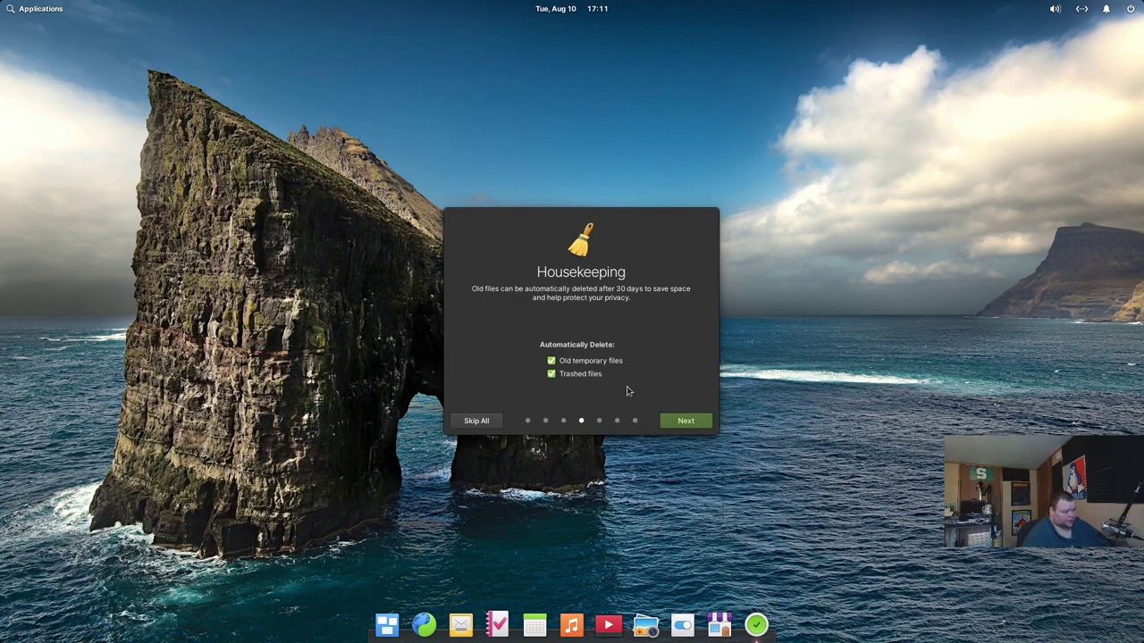
pyautogui.click(691, 423)
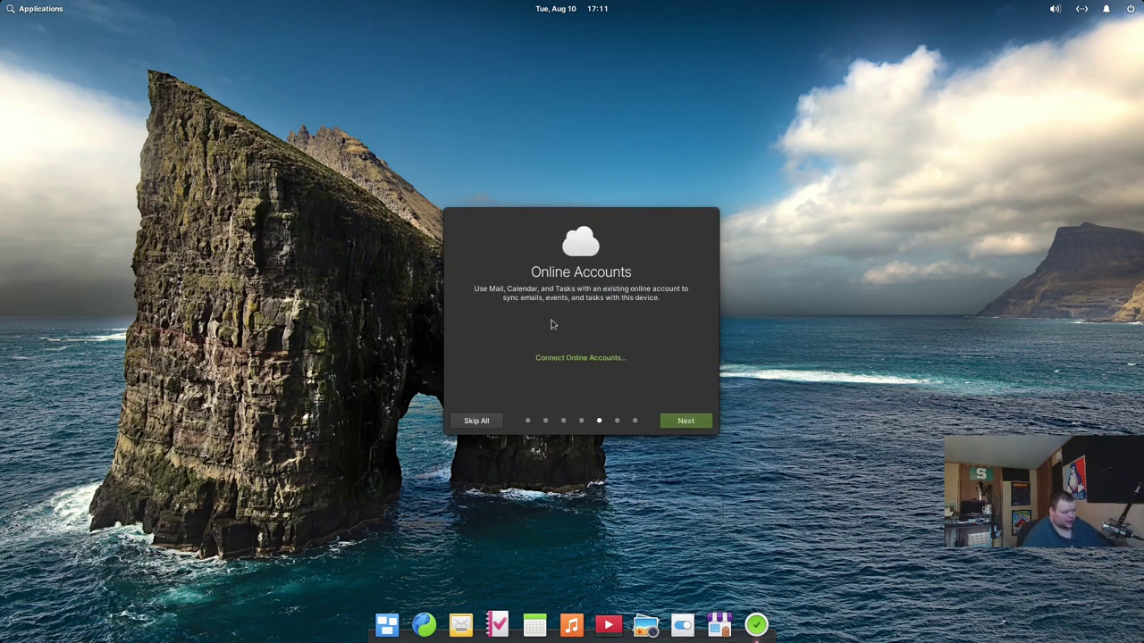
# View which account types can be added in the Online Accounts settings, and close the settings window.
pyautogui.click(561, 358)
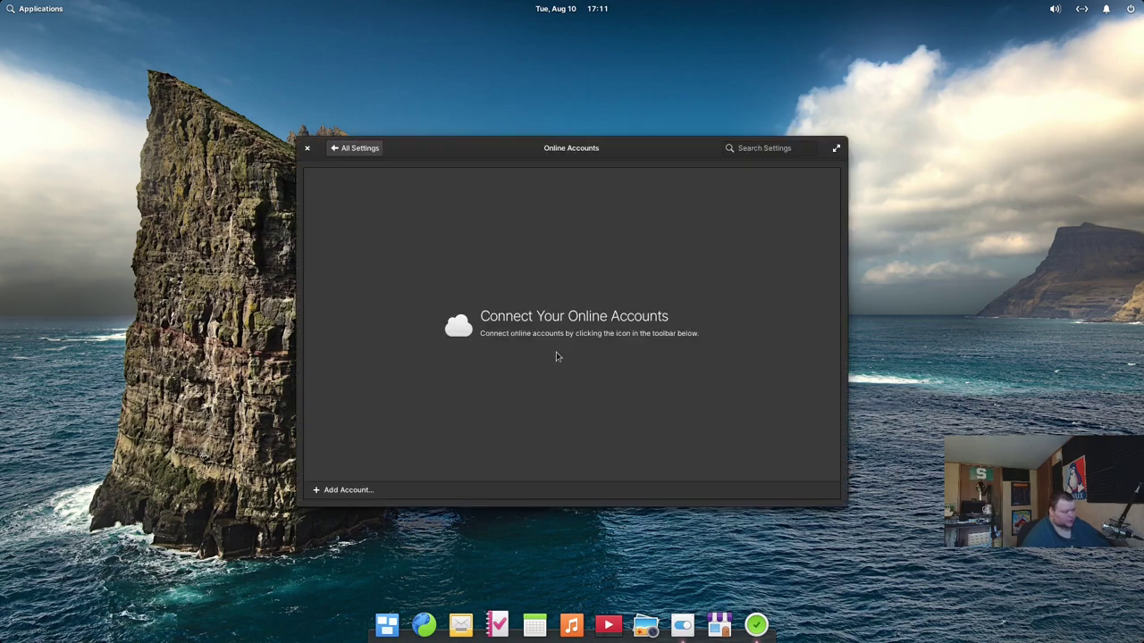
pyautogui.click(314, 491)
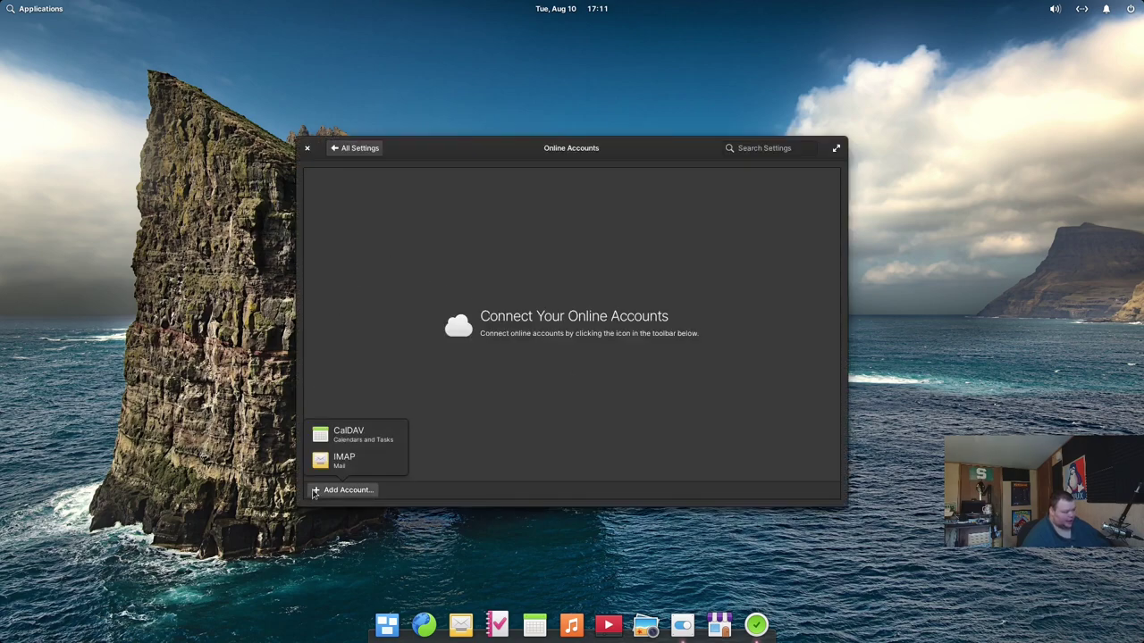
pyautogui.click(306, 150)
pyautogui.click(306, 150)
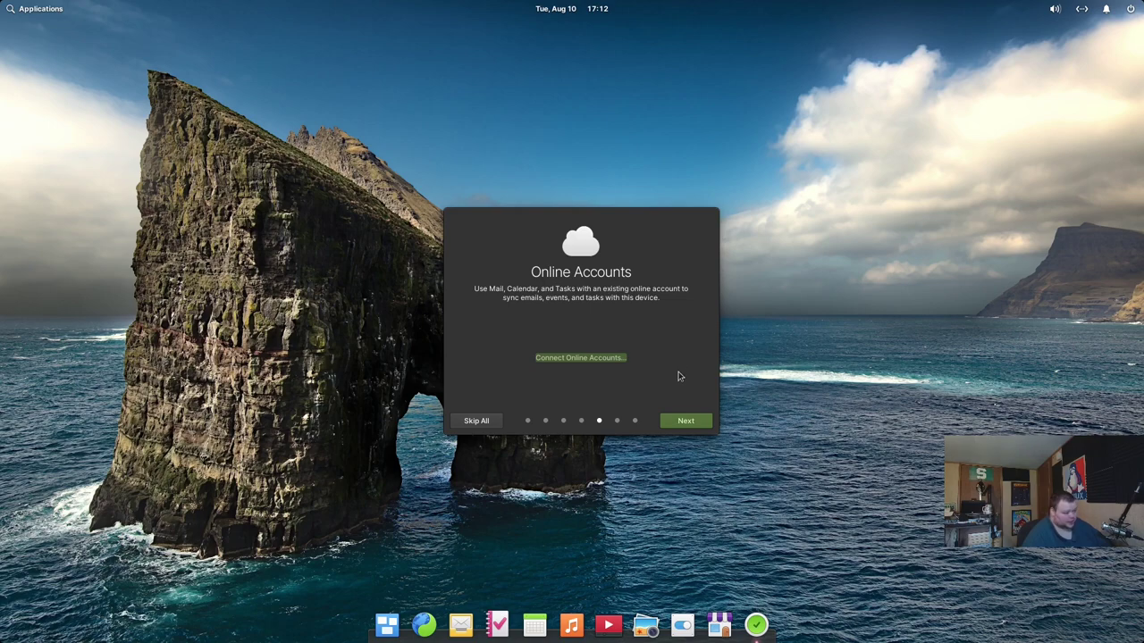
# Skip the Online Accounts and Get Some Apps pages and finish the welcome setup.
pyautogui.click(684, 422)
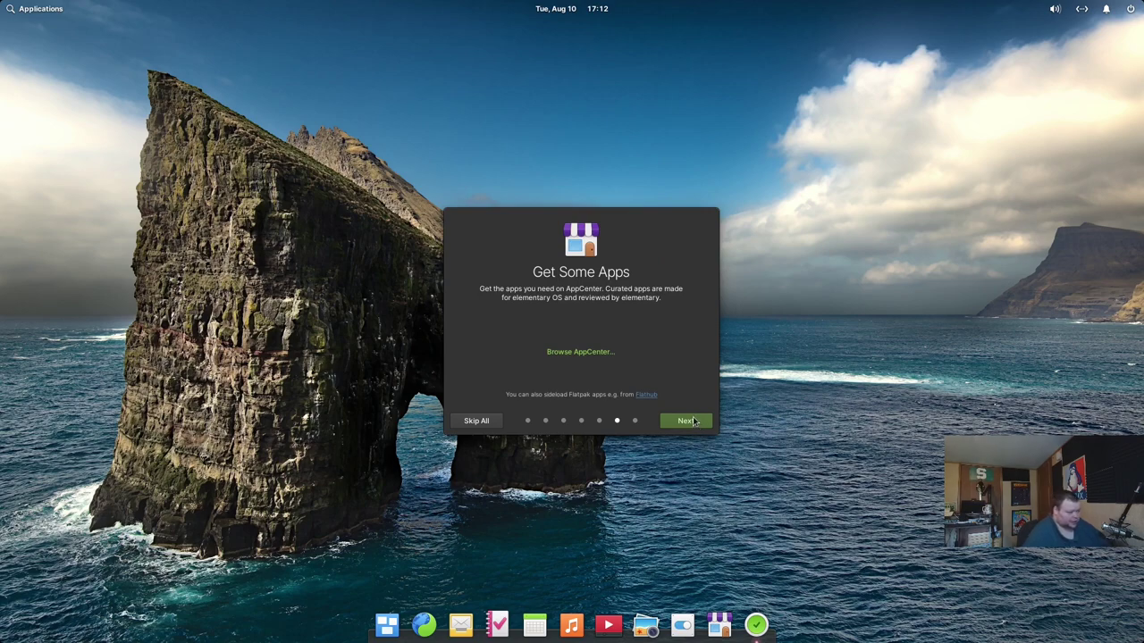
pyautogui.click(694, 422)
pyautogui.click(693, 421)
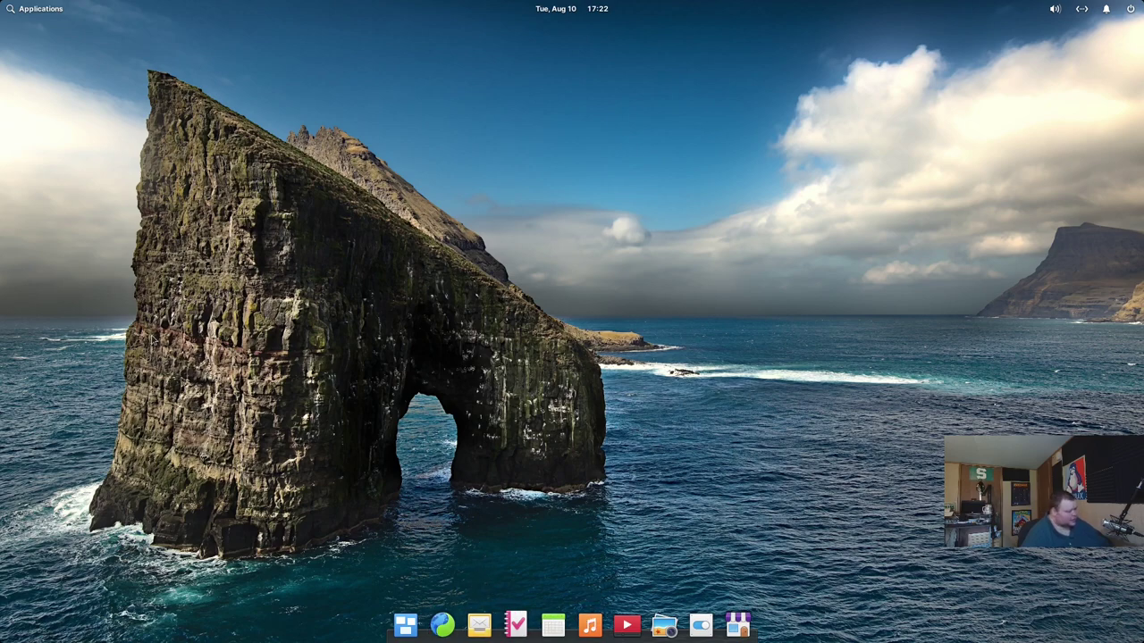
# Search the applications for "file" and open the Files file manager.
pyautogui.click(11, 8)
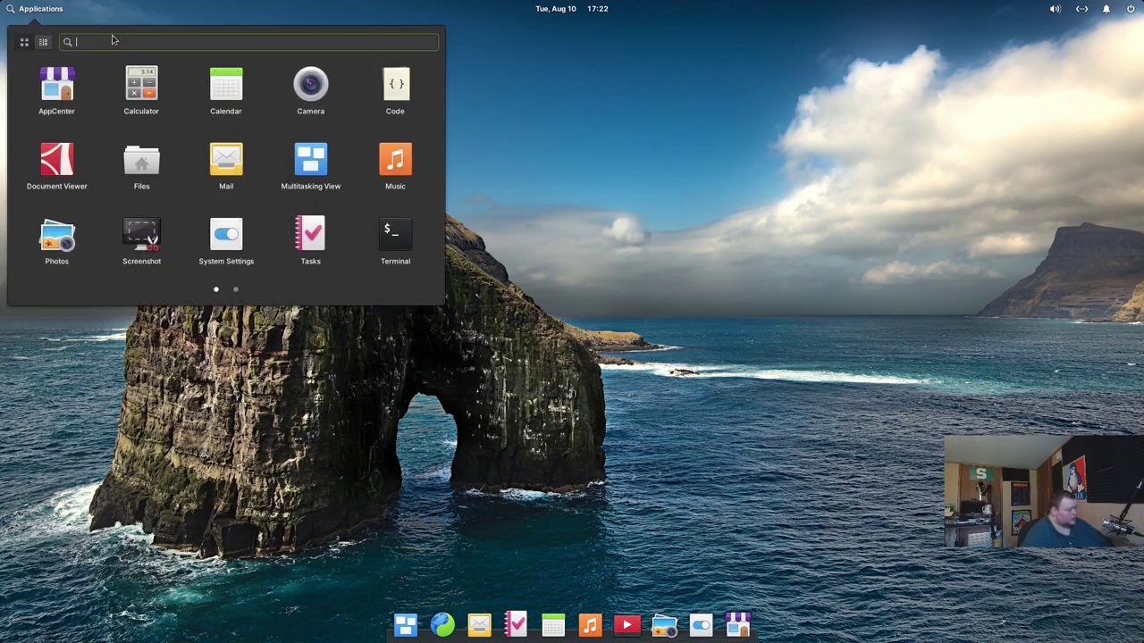
pyautogui.write('file')
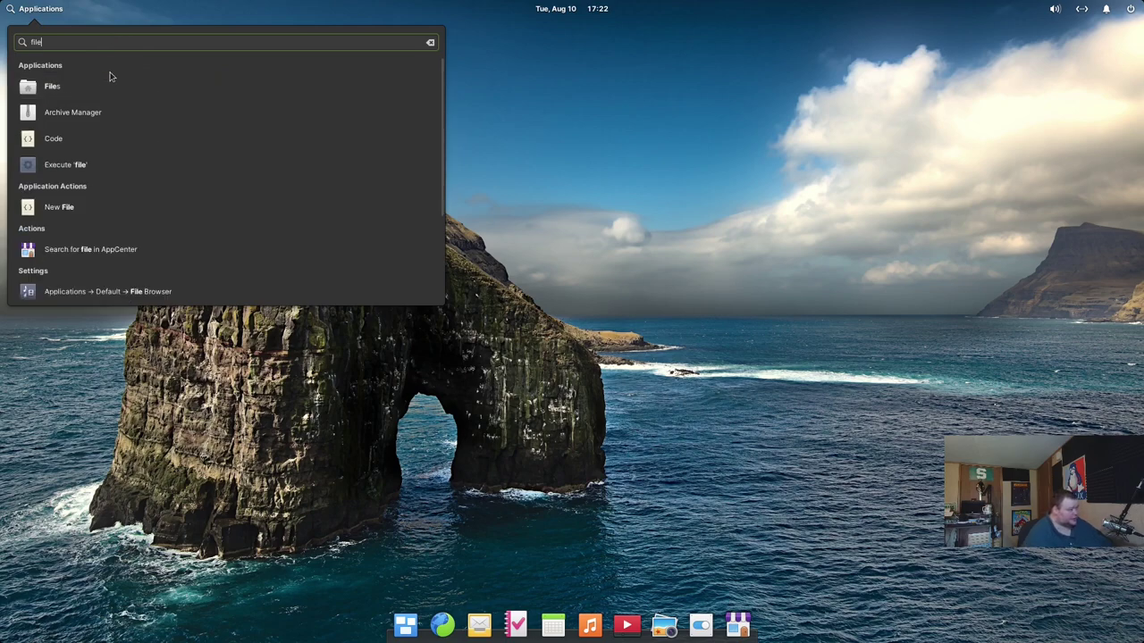
pyautogui.click(88, 85)
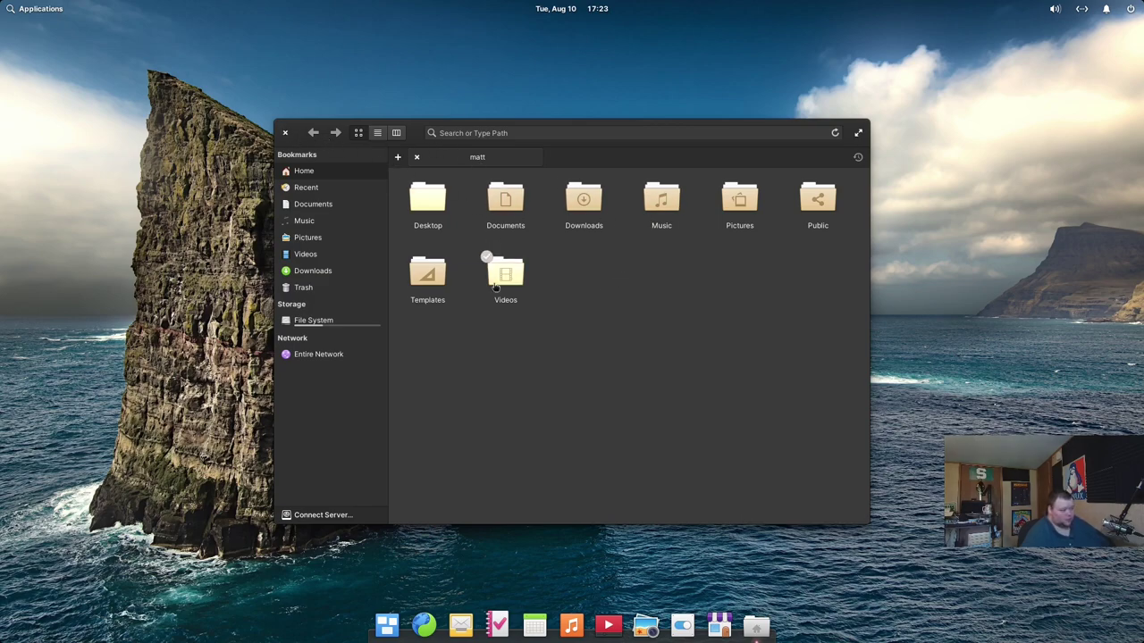
# Minimize and restore the Files window several times to examine how the desktop animates it.
pyautogui.click(755, 628)
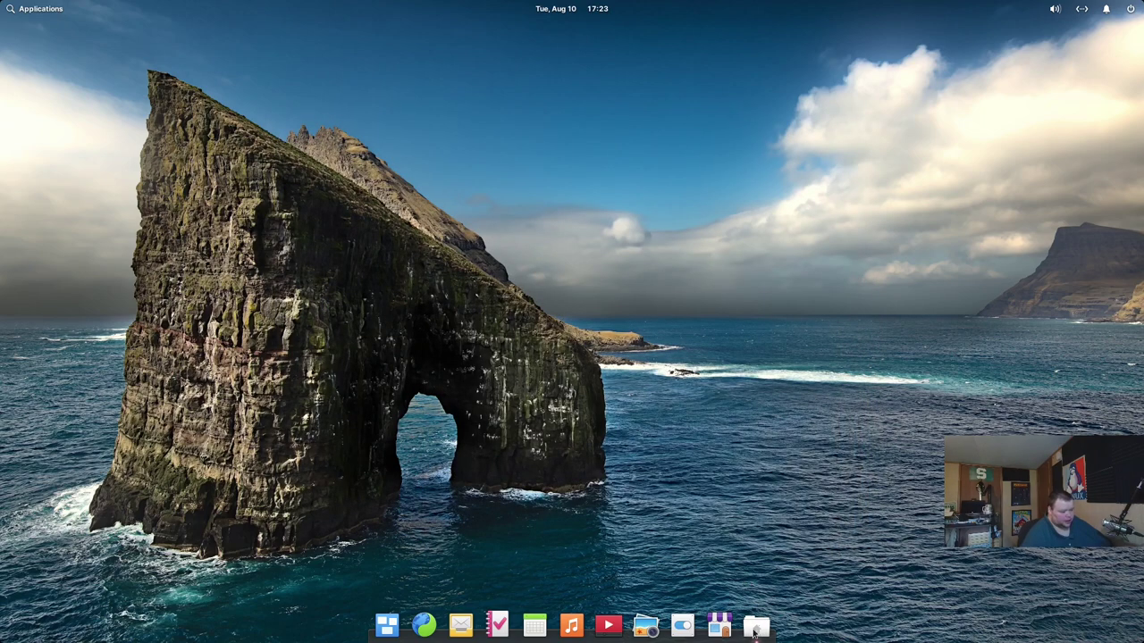
pyautogui.click(755, 627)
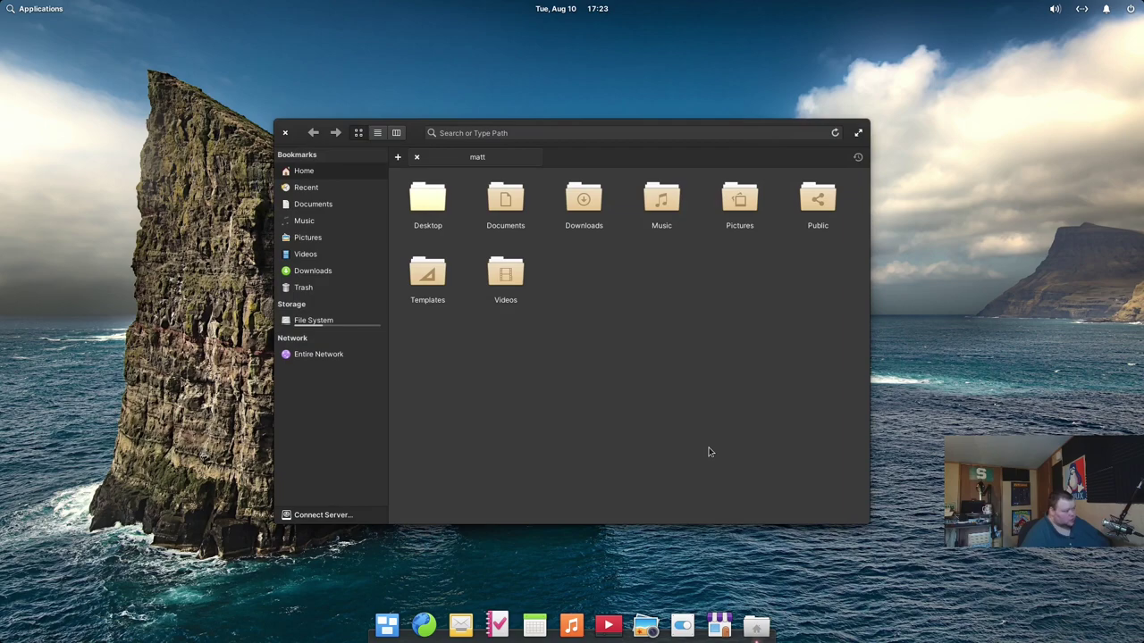
pyautogui.click(755, 628)
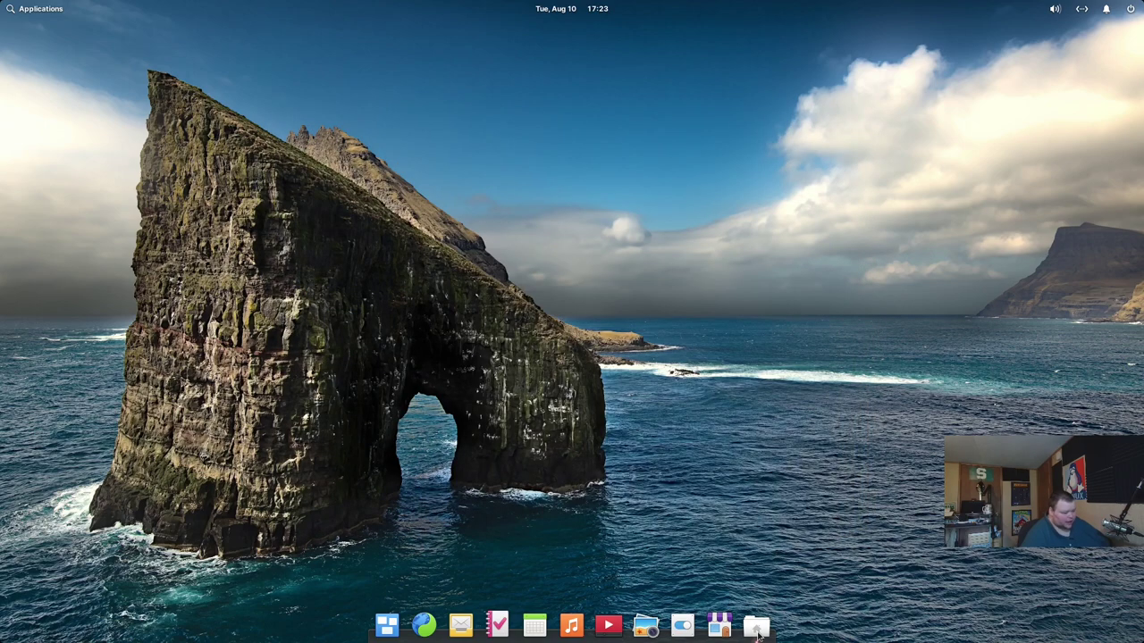
pyautogui.click(755, 628)
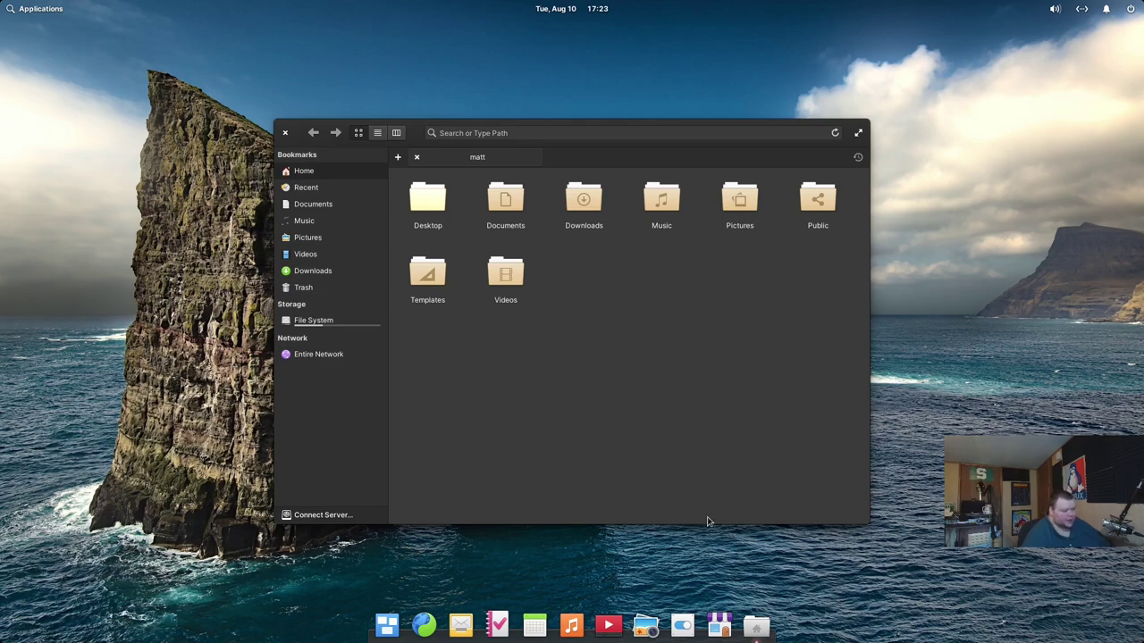
pyautogui.rightClick(756, 626)
pyautogui.press('Escape')
pyautogui.click(755, 625)
pyautogui.click(755, 625)
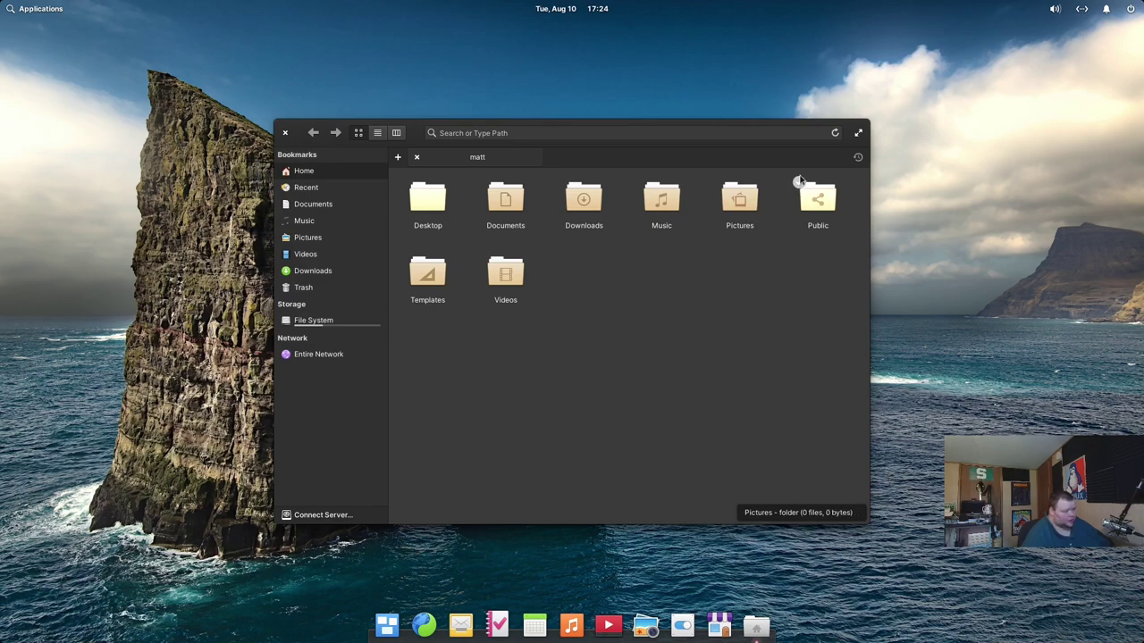
# Maximize the Files window and return it to its normal size, and finally close it.
pyautogui.click(857, 133)
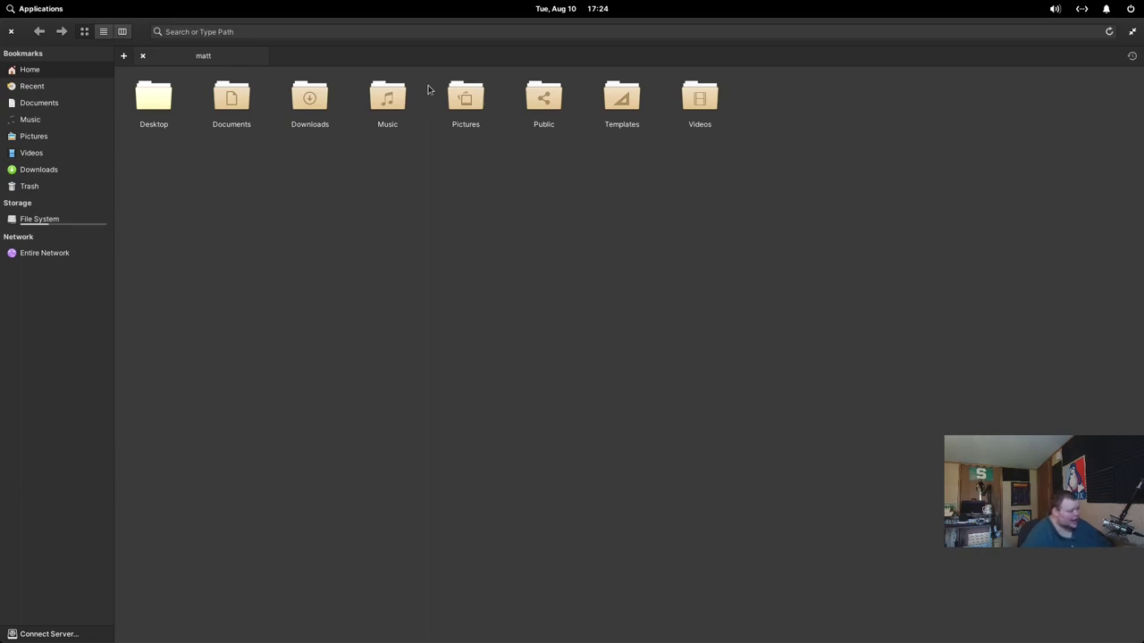
pyautogui.click(1132, 33)
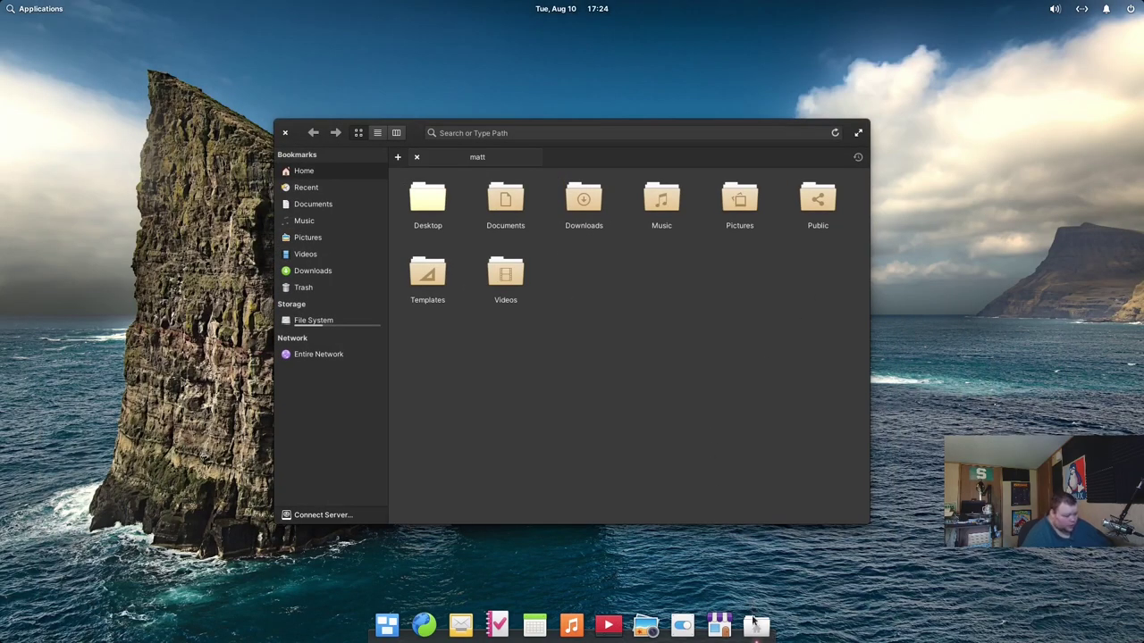
pyautogui.click(754, 624)
pyautogui.click(753, 627)
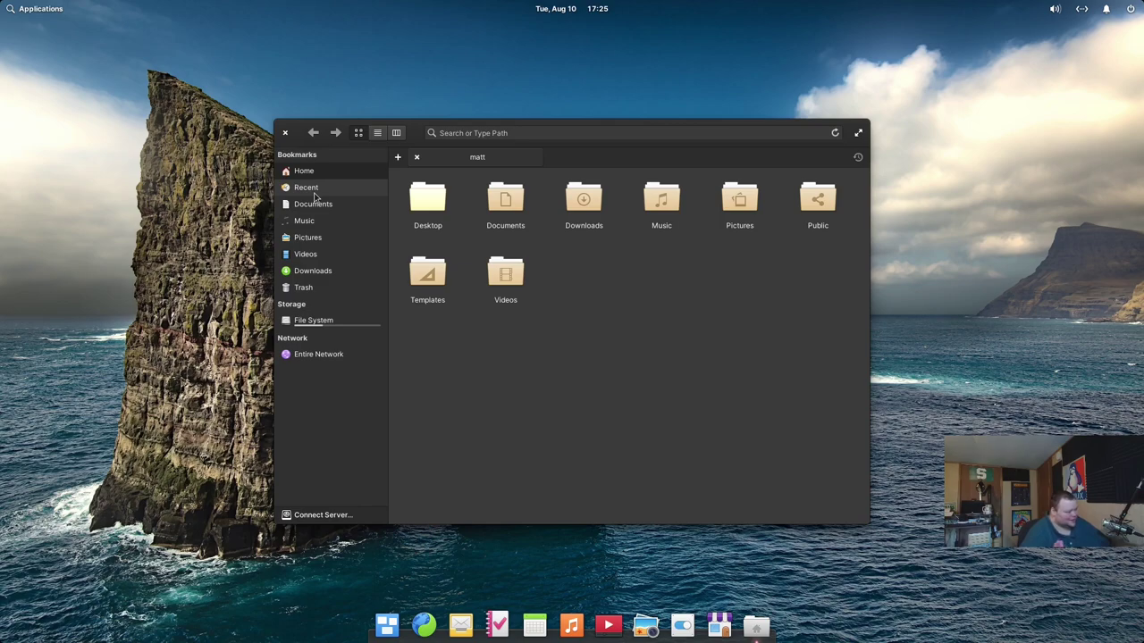
pyautogui.click(286, 133)
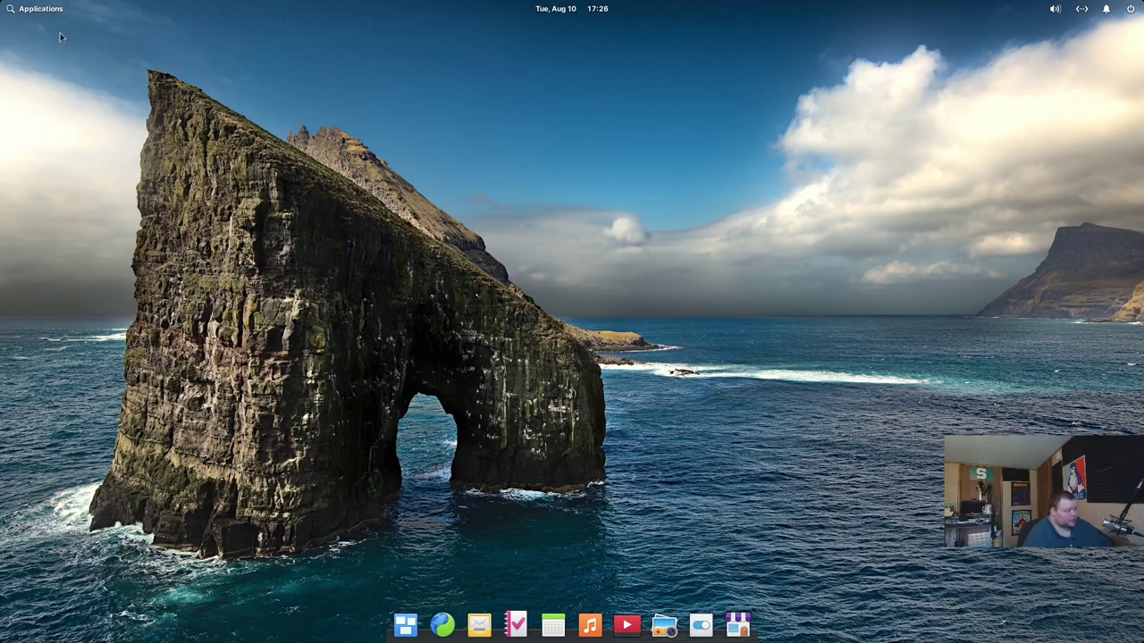
# Open Terminal from the applications list and enlarge its text to 150%.
pyautogui.click(45, 13)
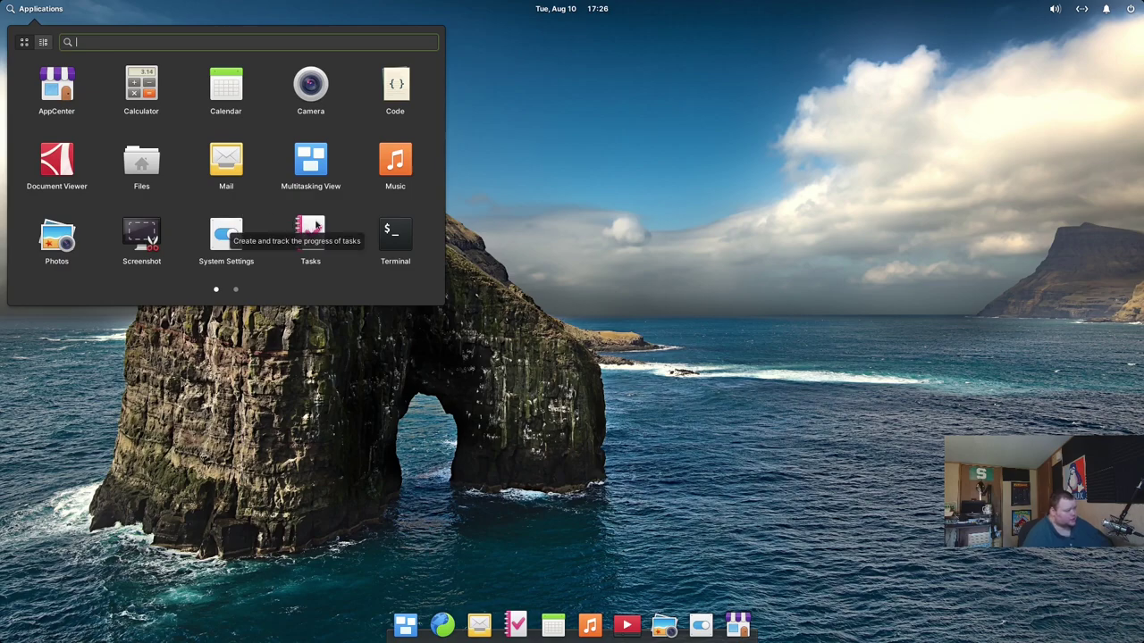
pyautogui.click(395, 234)
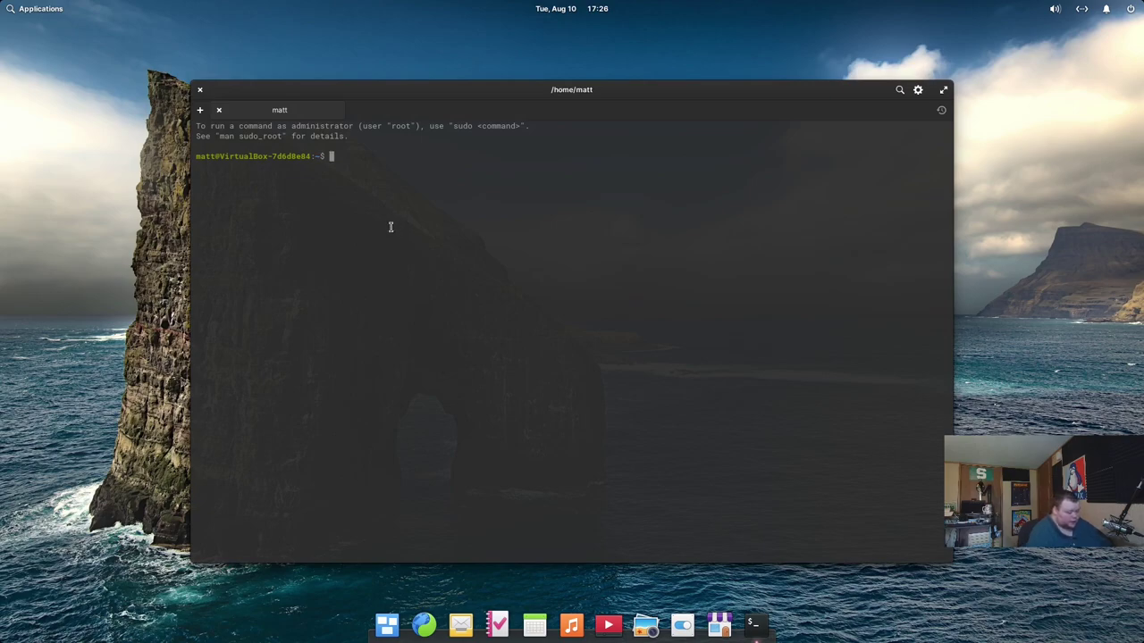
pyautogui.hotkey('ctrl', '+')
pyautogui.hotkey('ctrl', '+')
pyautogui.hotkey('ctrl', '+')
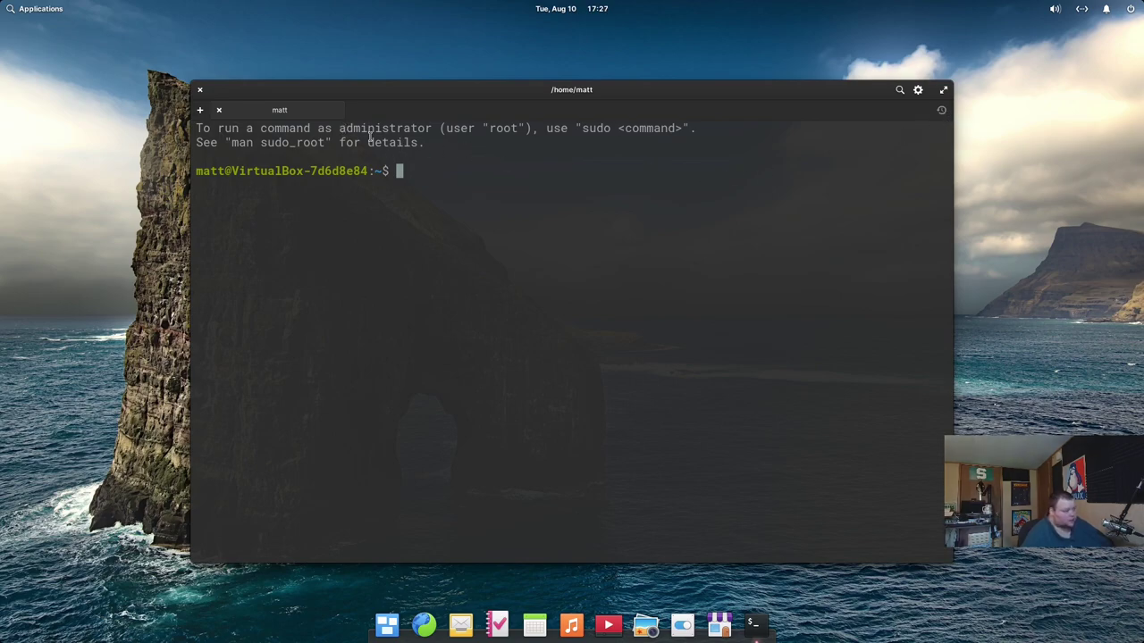
# Open and close an extra terminal tab, and view the history of closed tabs.
pyautogui.click(199, 111)
pyautogui.click(354, 110)
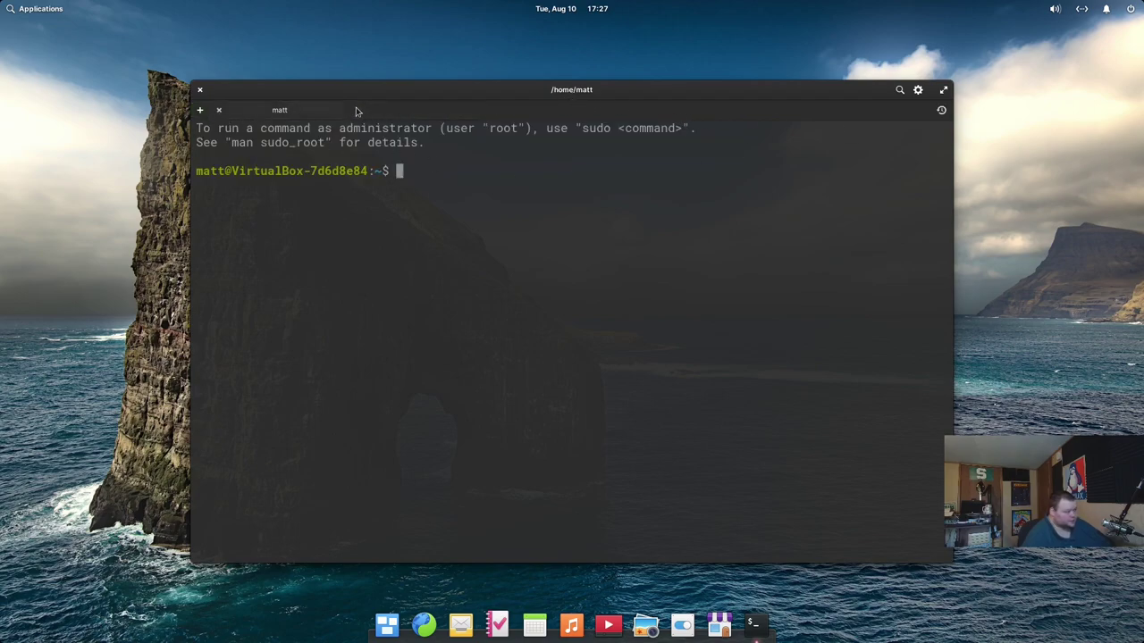
pyautogui.click(943, 111)
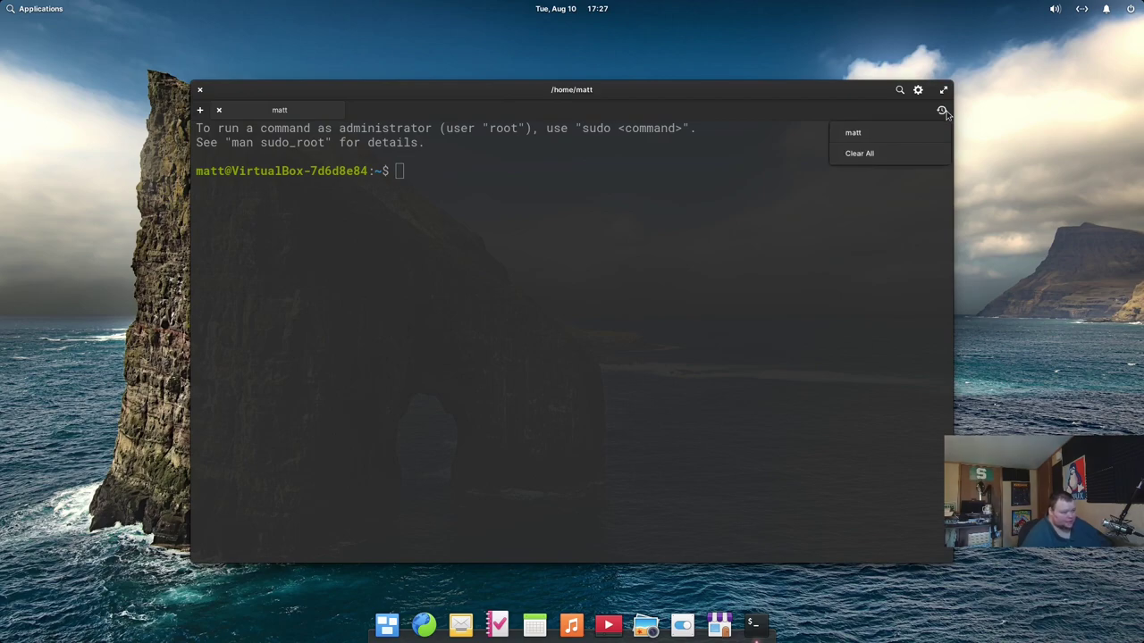
pyautogui.click(943, 111)
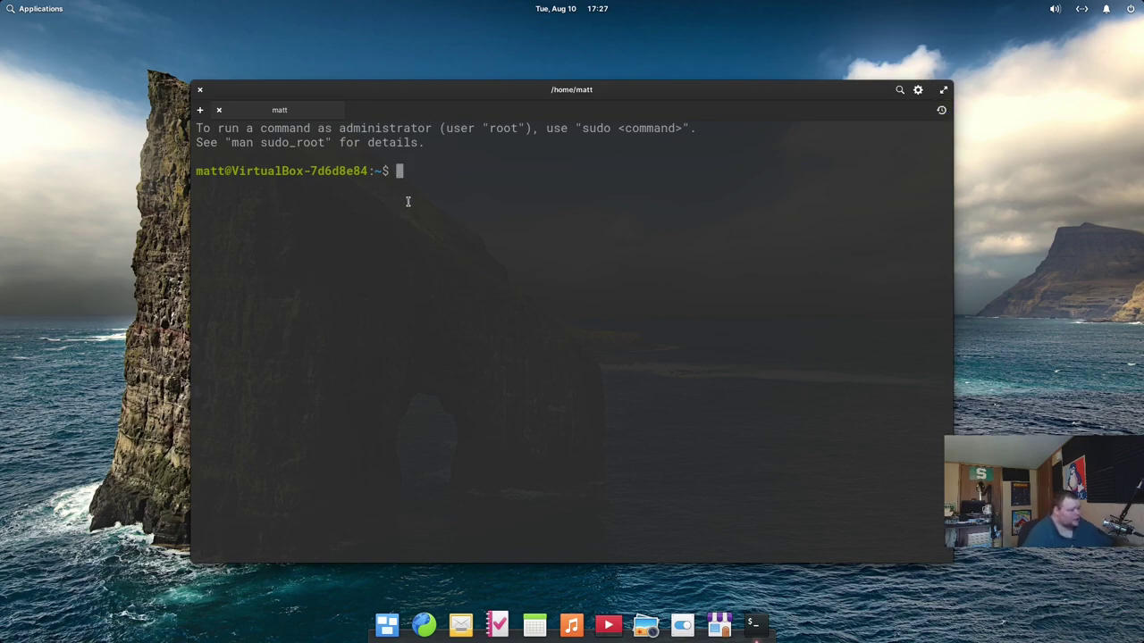
# Run htop, add a second terminal tab, and close the htop tab despite its active process.
pyautogui.write('htop')
pyautogui.press('Return')
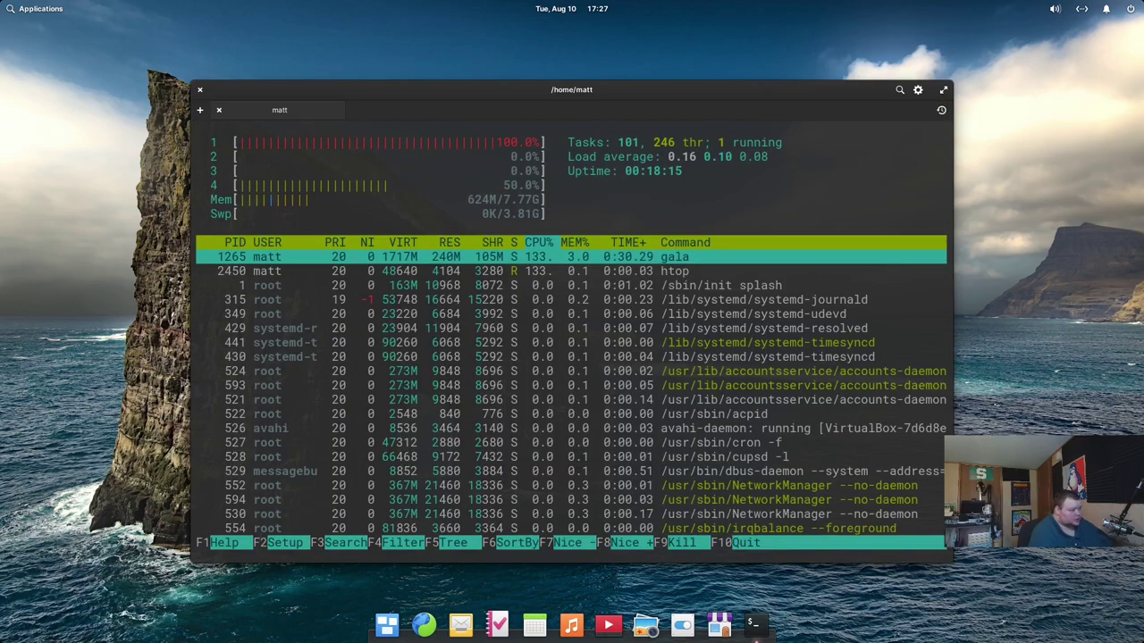
pyautogui.click(200, 114)
pyautogui.click(243, 116)
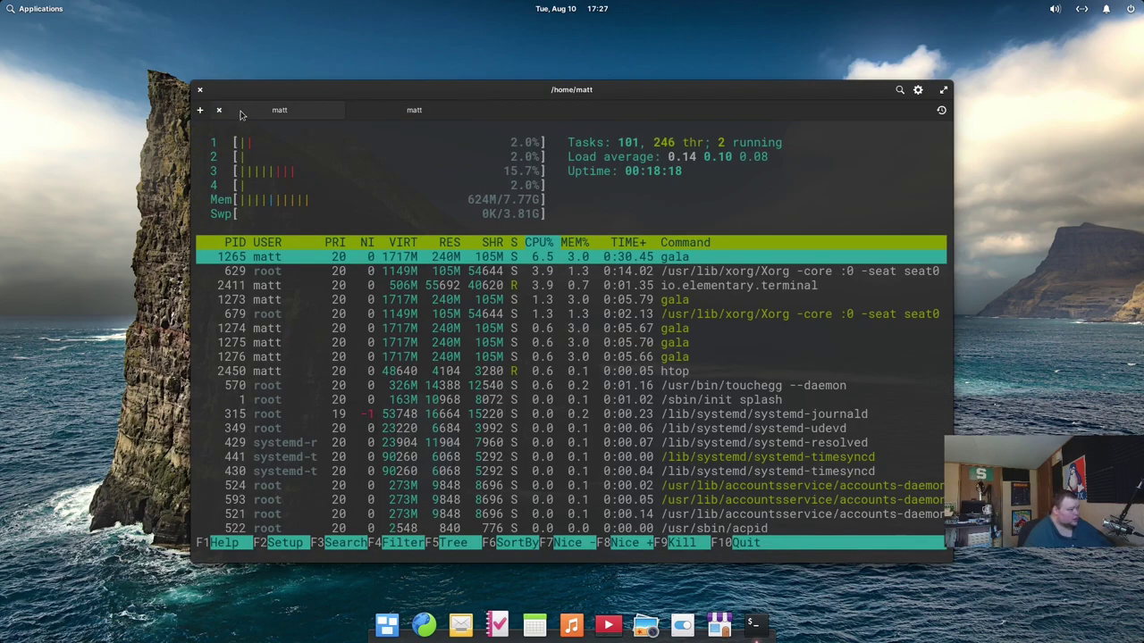
pyautogui.click(219, 111)
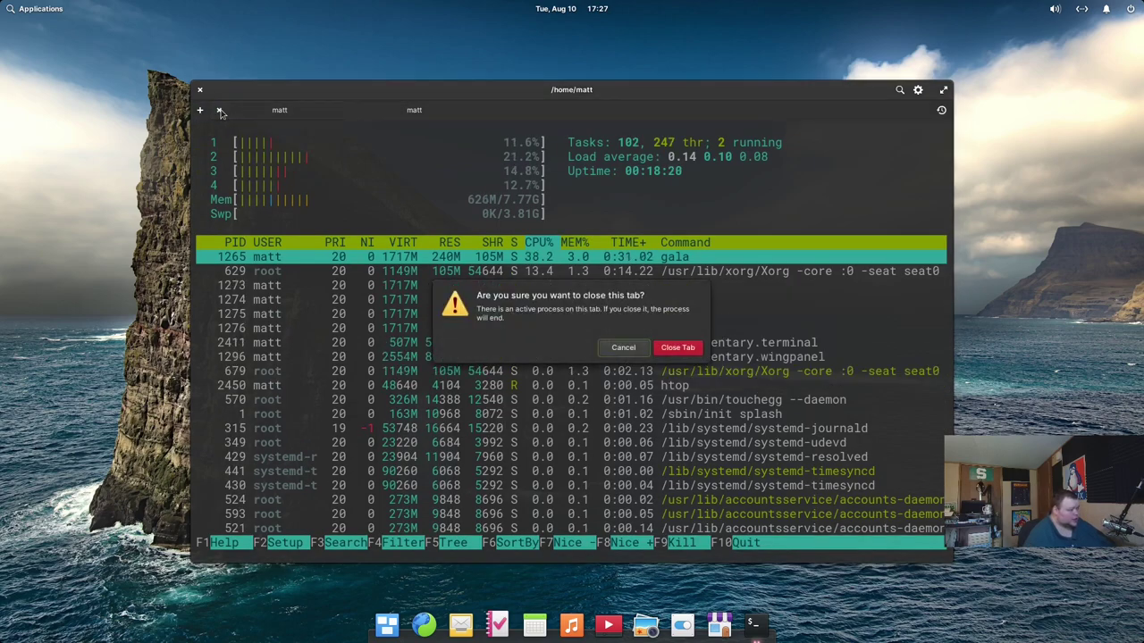
pyautogui.click(679, 350)
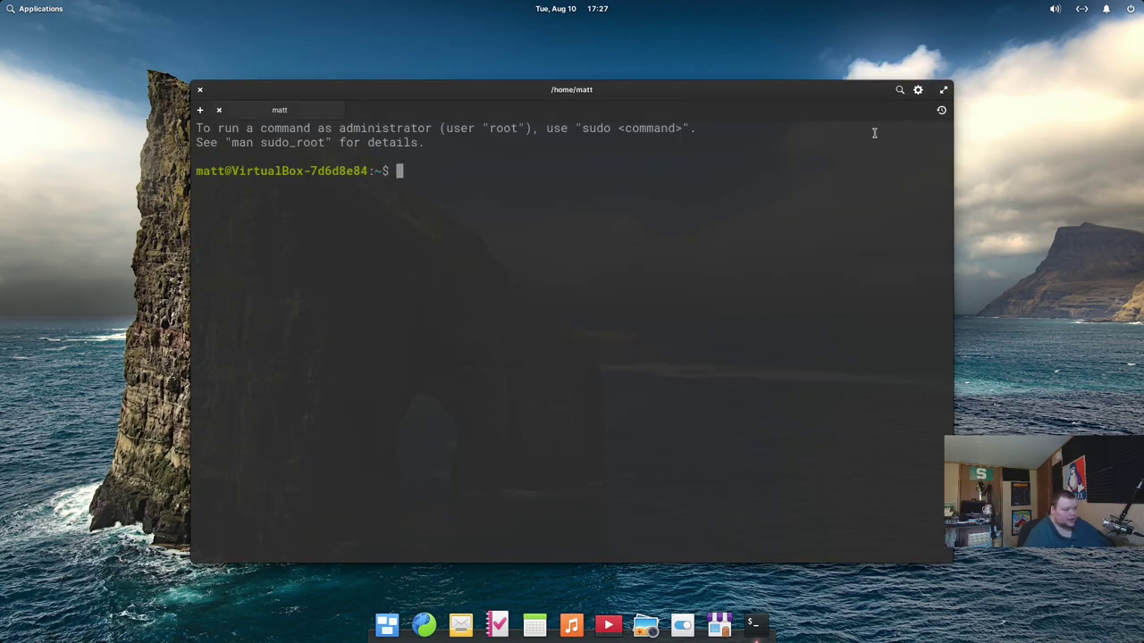
# Restore the htop tab from the closed tabs history, clear its leftover output, and close it again.
pyautogui.click(940, 111)
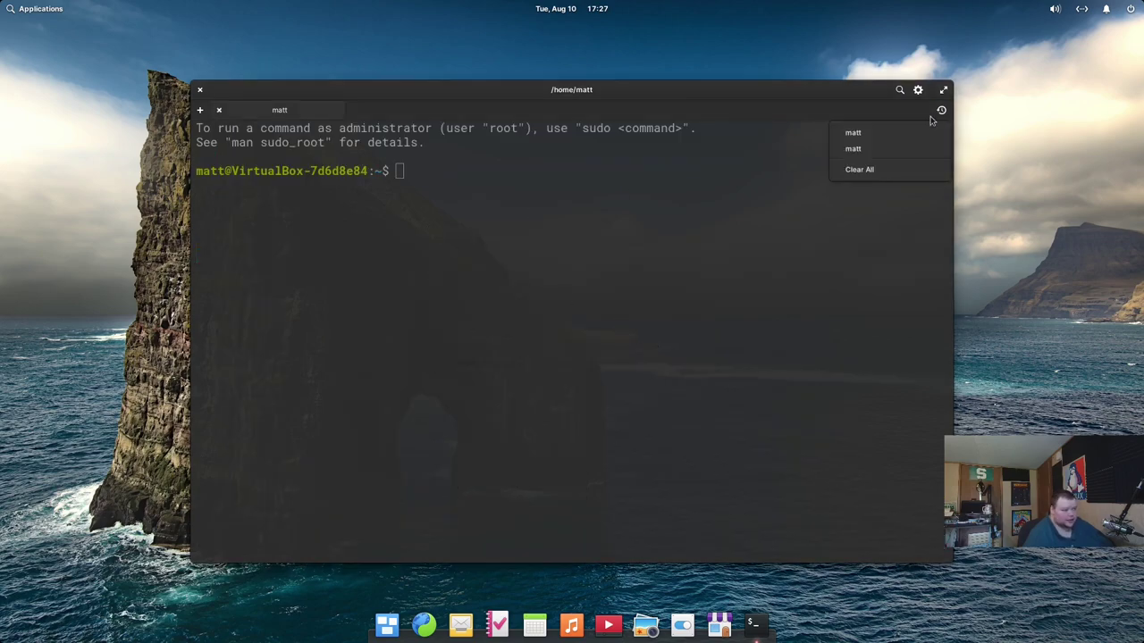
pyautogui.click(889, 134)
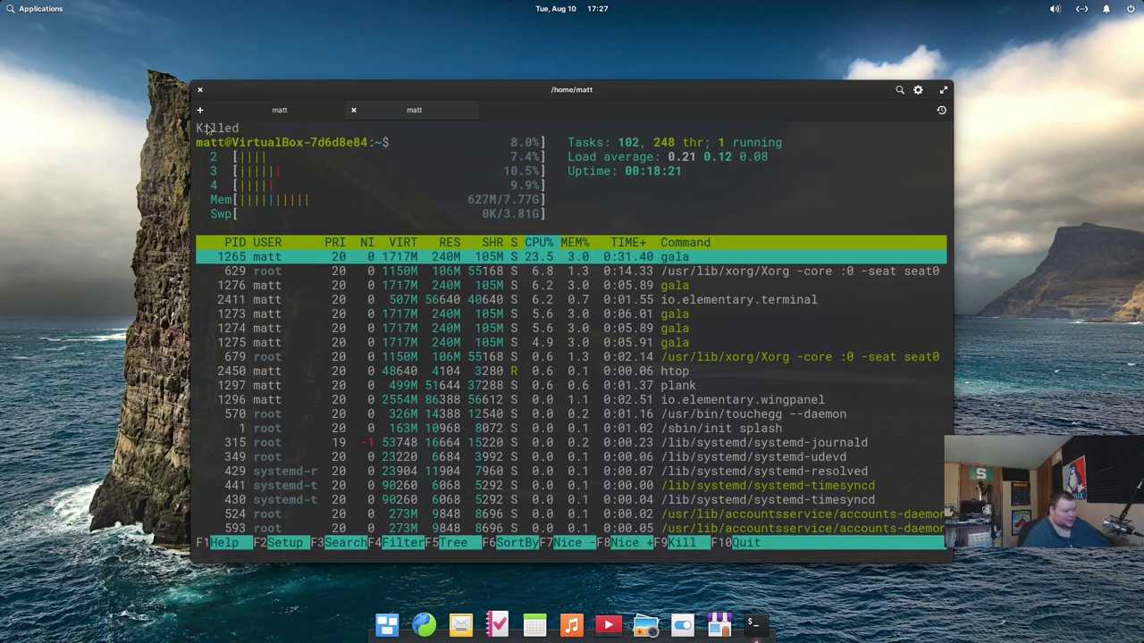
pyautogui.press('BackSpace')
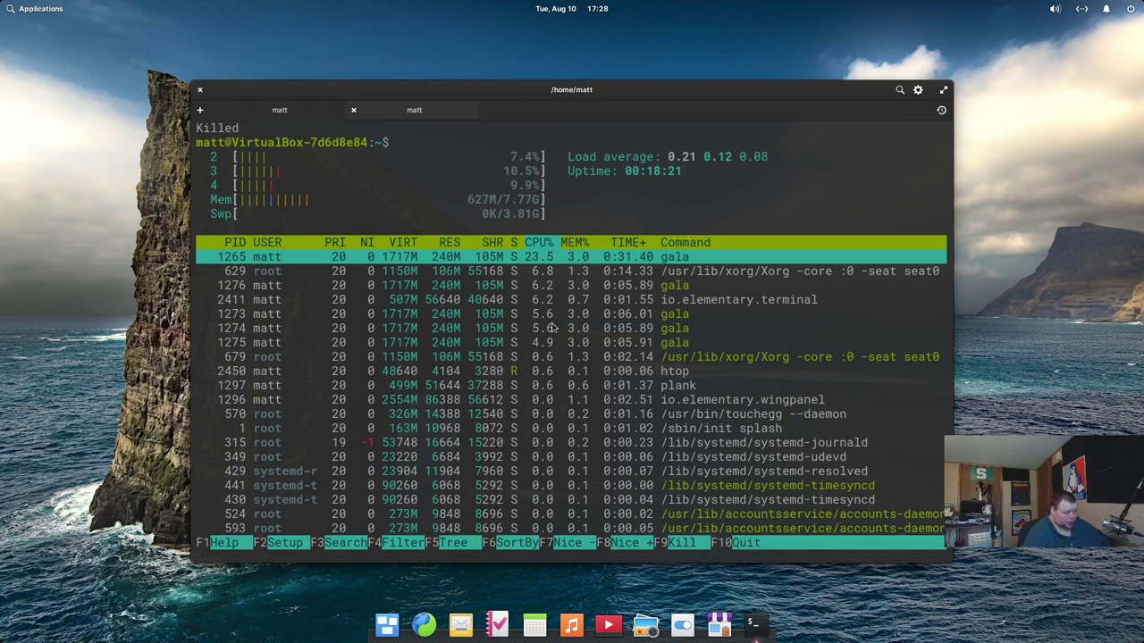
pyautogui.press('q')
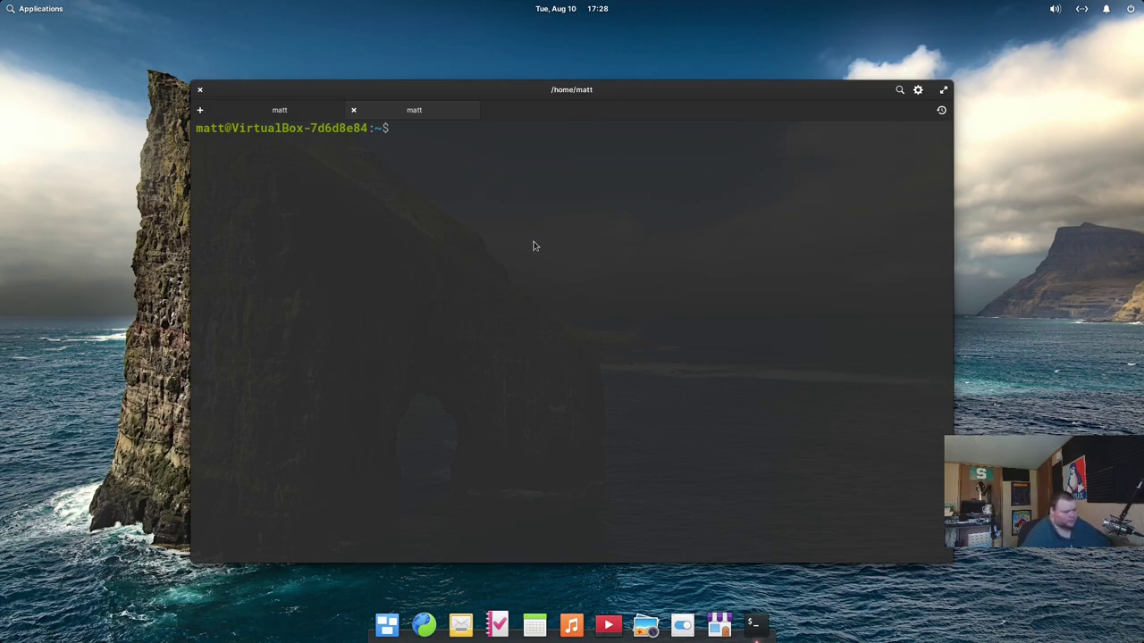
pyautogui.click(353, 111)
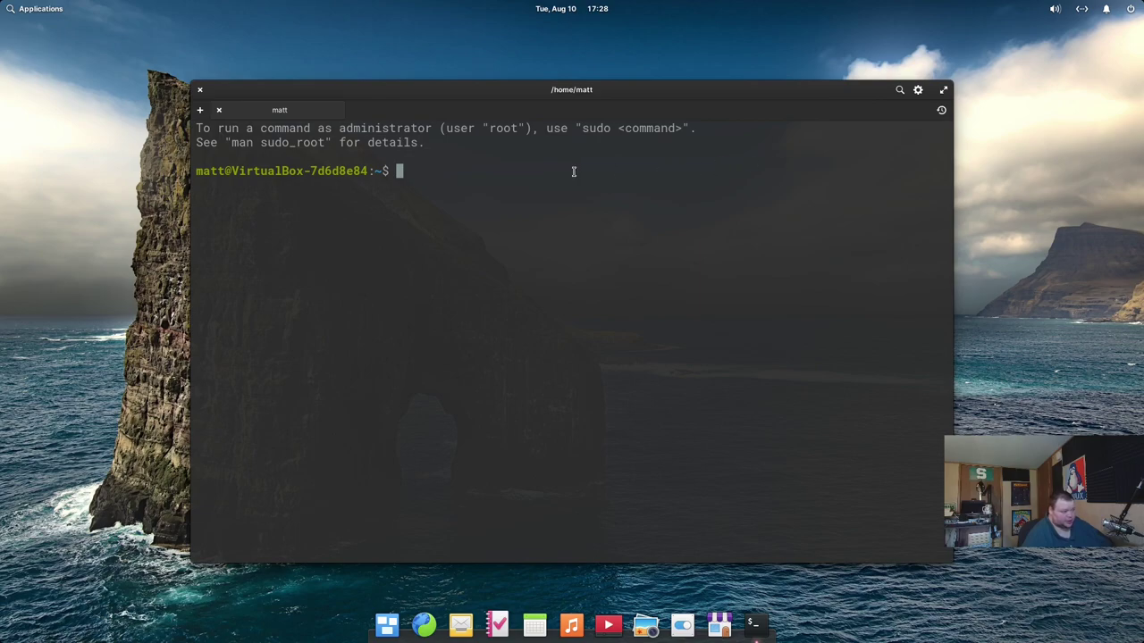
# Show and hide the terminal's find bar, and run htop in a new tab.
pyautogui.click(900, 90)
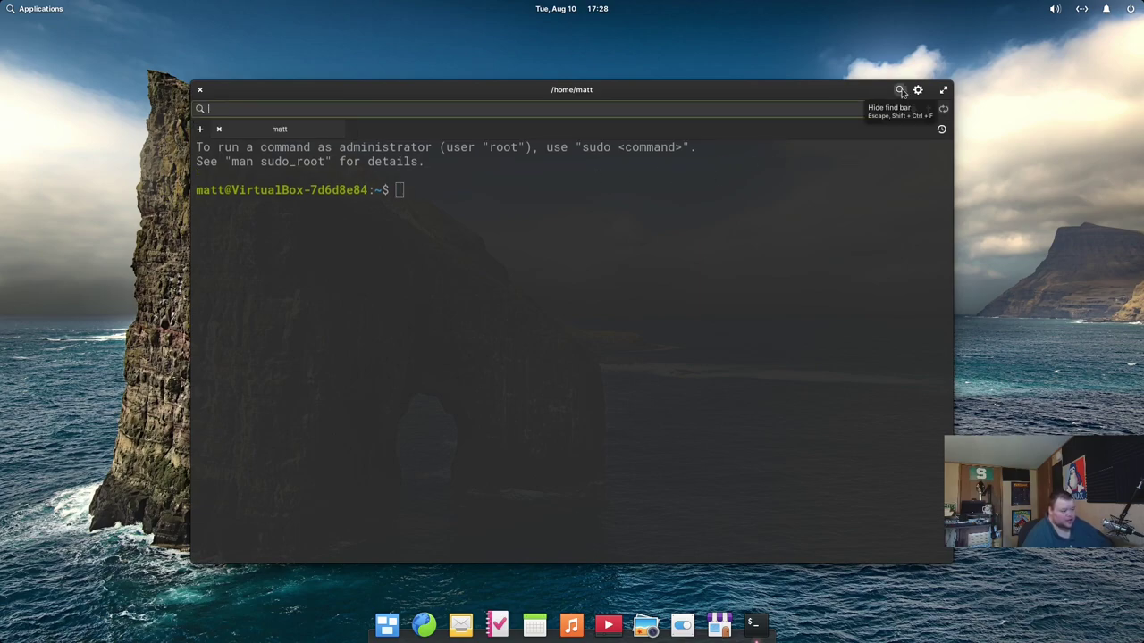
pyautogui.click(900, 91)
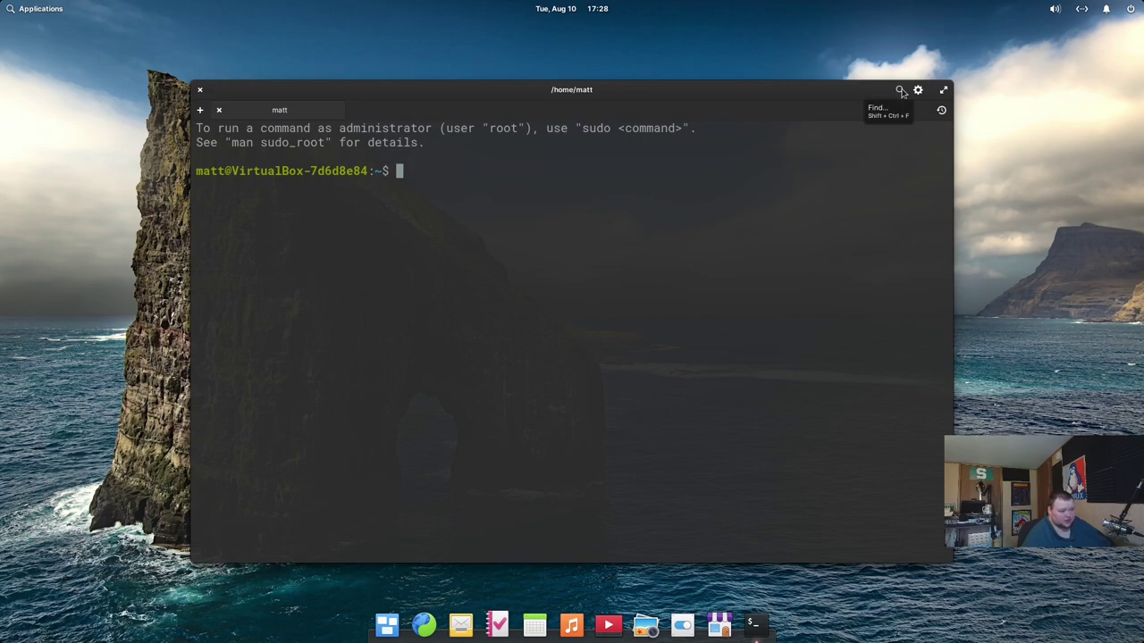
pyautogui.click(200, 111)
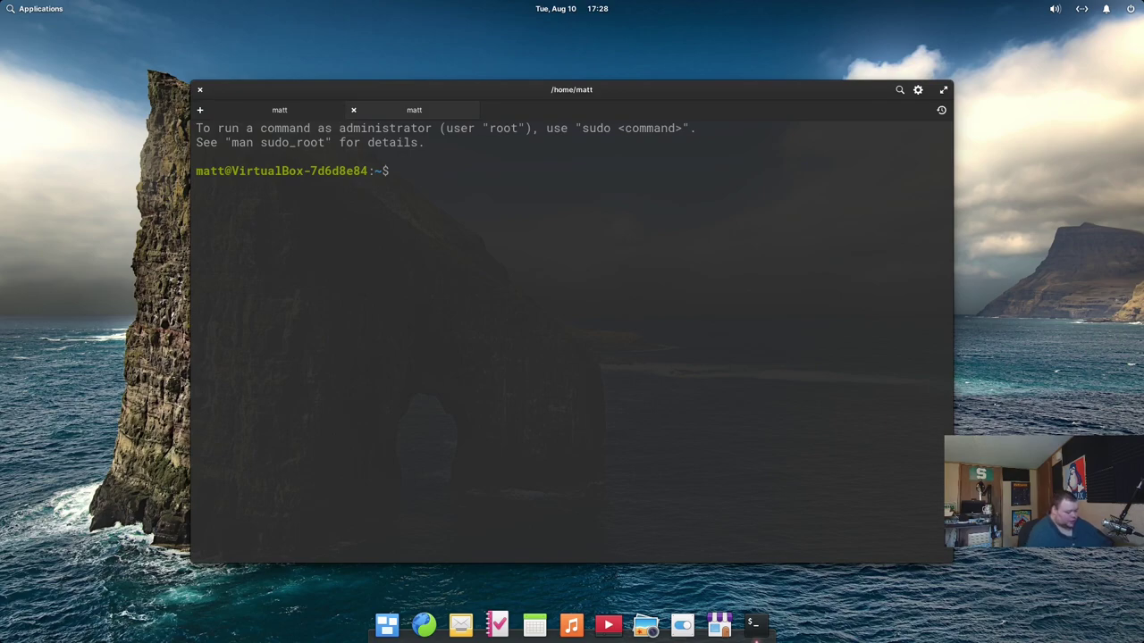
pyautogui.write('htop')
pyautogui.press('Return')
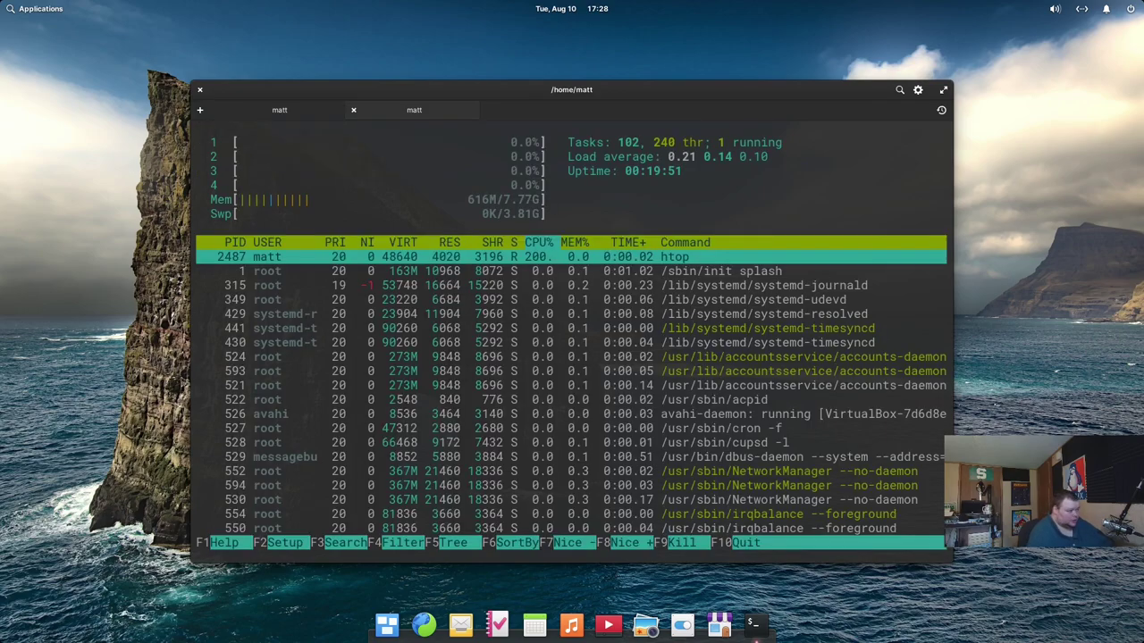
# Search for "htop" with the find bar from the first terminal tab, and hide the find bar.
pyautogui.click(286, 113)
pyautogui.click(900, 90)
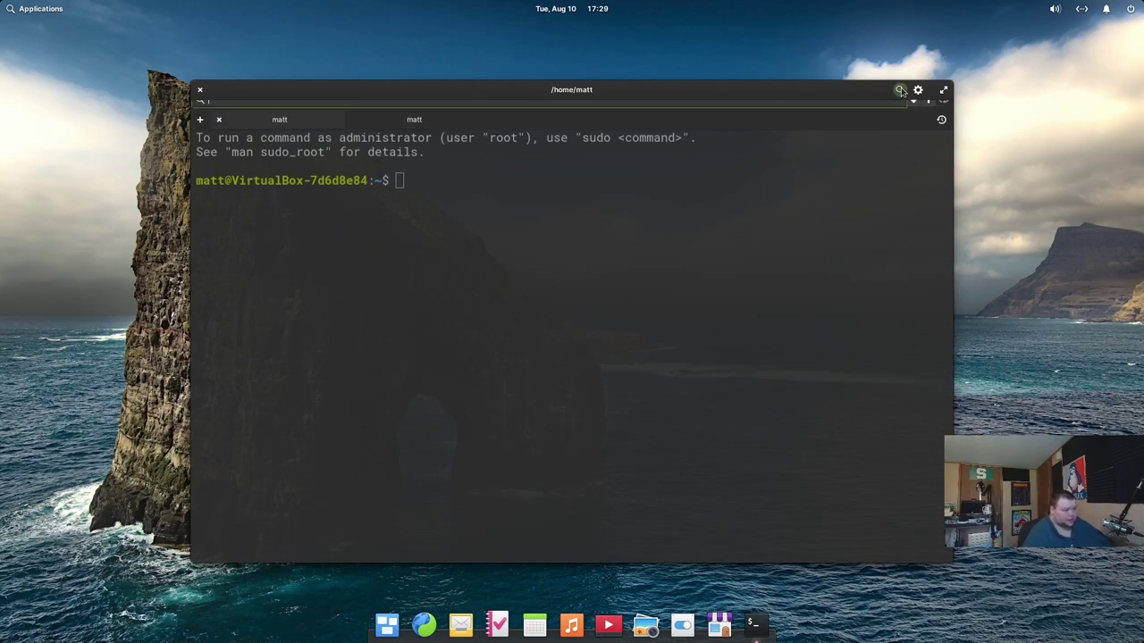
pyautogui.write('htop')
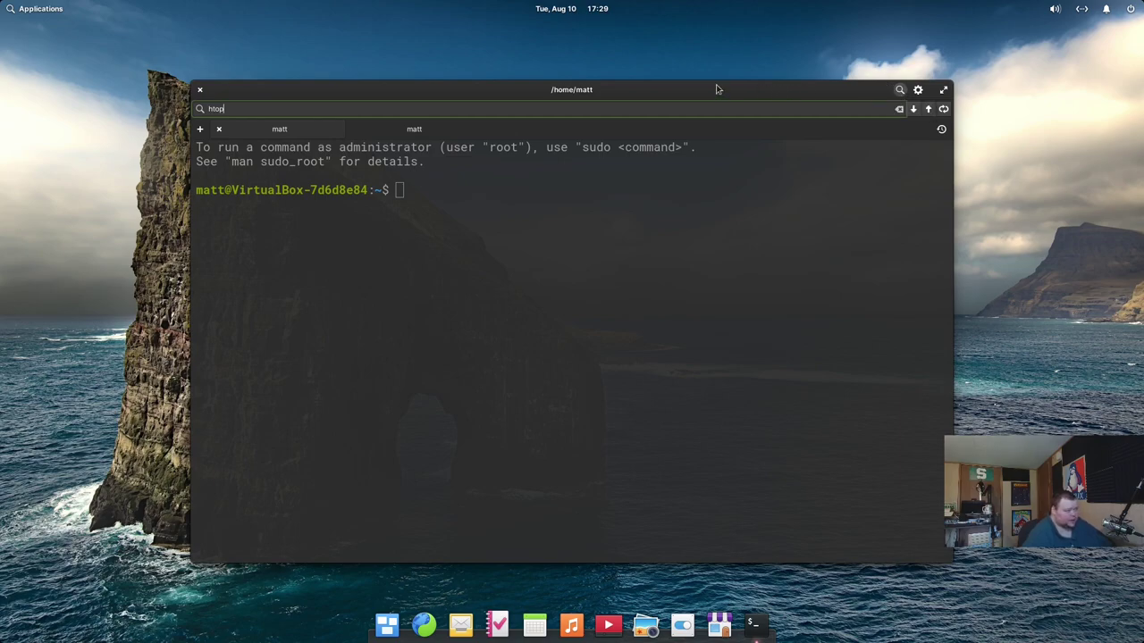
pyautogui.click(900, 92)
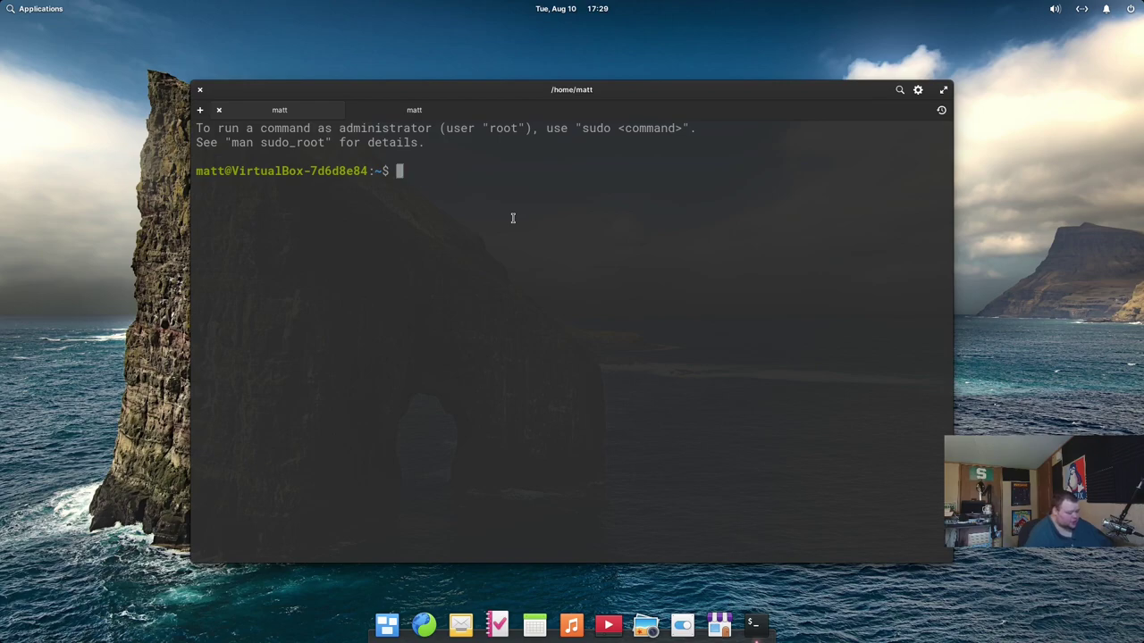
# Enter "find" at the first tab's prompt and replace it with "locate", without running it.
pyautogui.write('find')
pyautogui.press('BackSpace')
pyautogui.press('BackSpace')
pyautogui.press('BackSpace')
pyautogui.press('BackSpace')
pyautogui.write('locate')
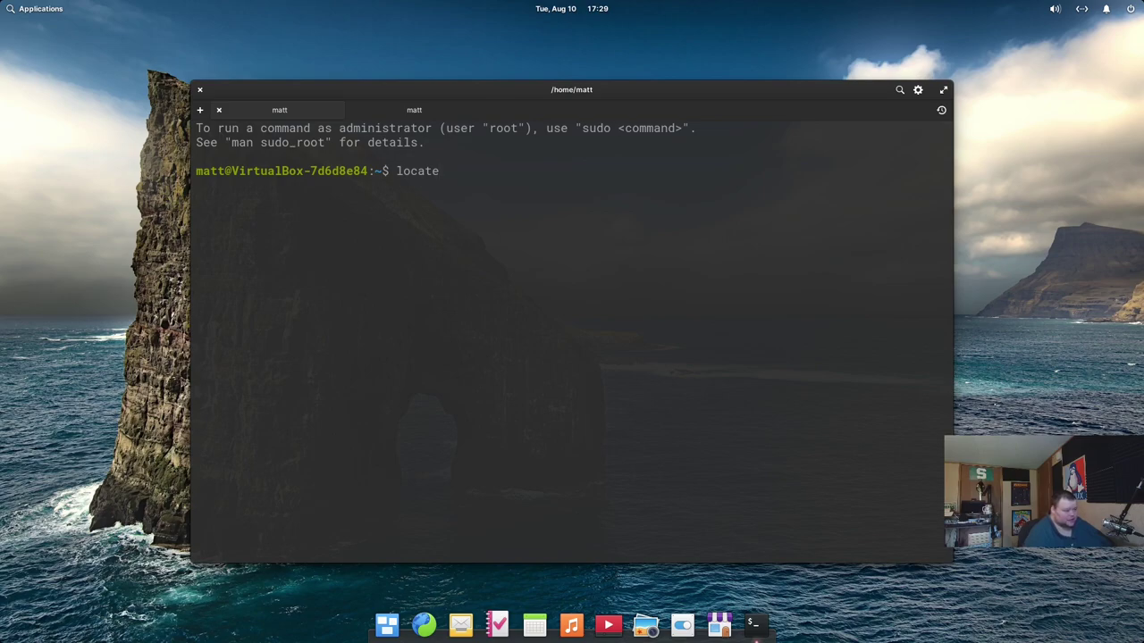
# Search the terminal for "Documents", clear the search text, and hide the find bar.
pyautogui.click(900, 89)
pyautogui.write('Documents')
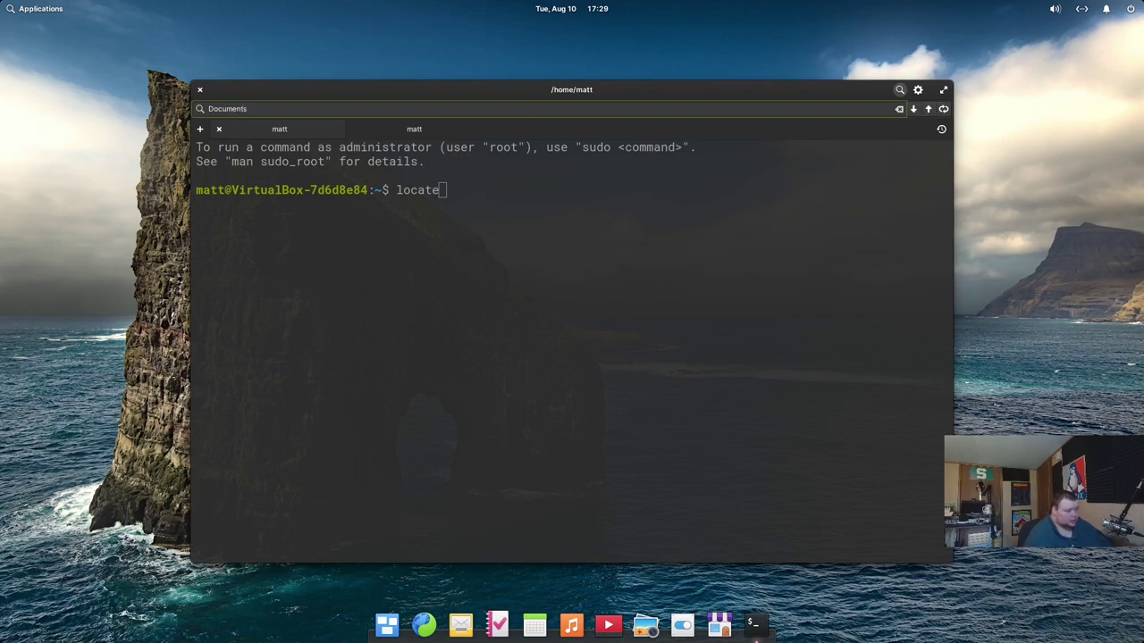
pyautogui.click(899, 109)
pyautogui.click(899, 91)
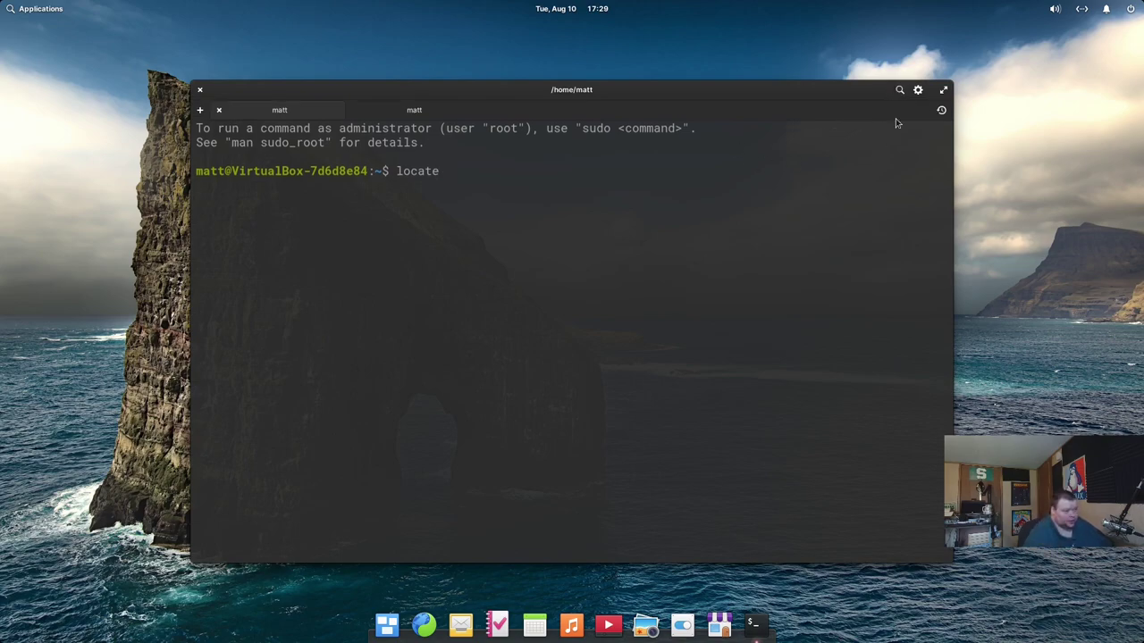
# View the terminal's settings for zoom, colour scheme and Natural Copy/Paste, and close the terminal window.
pyautogui.click(917, 90)
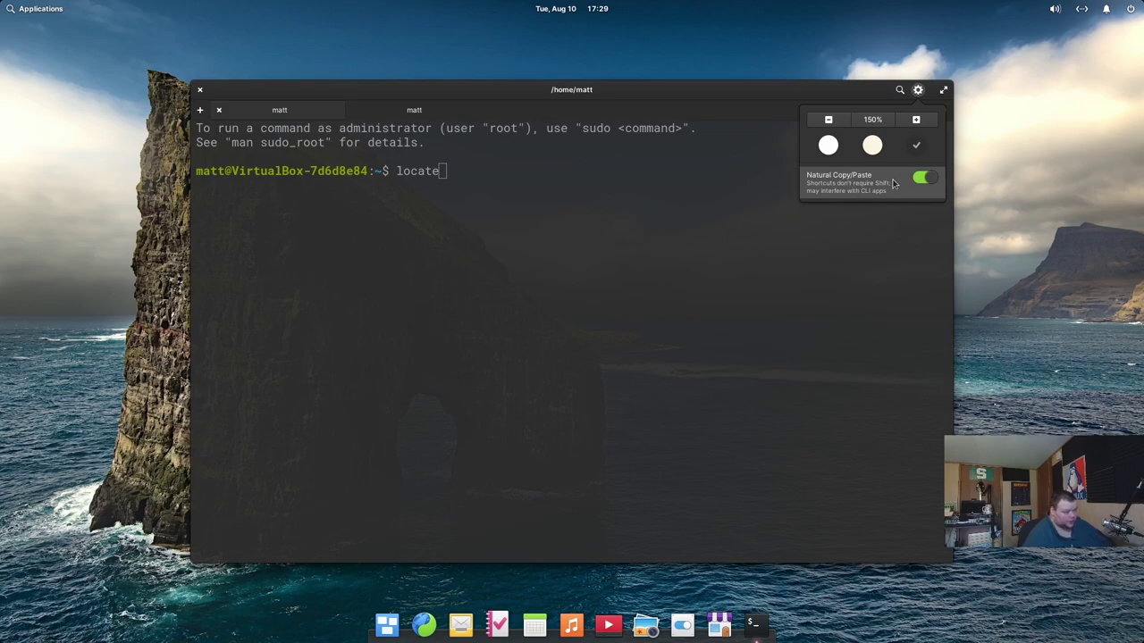
pyautogui.click(741, 179)
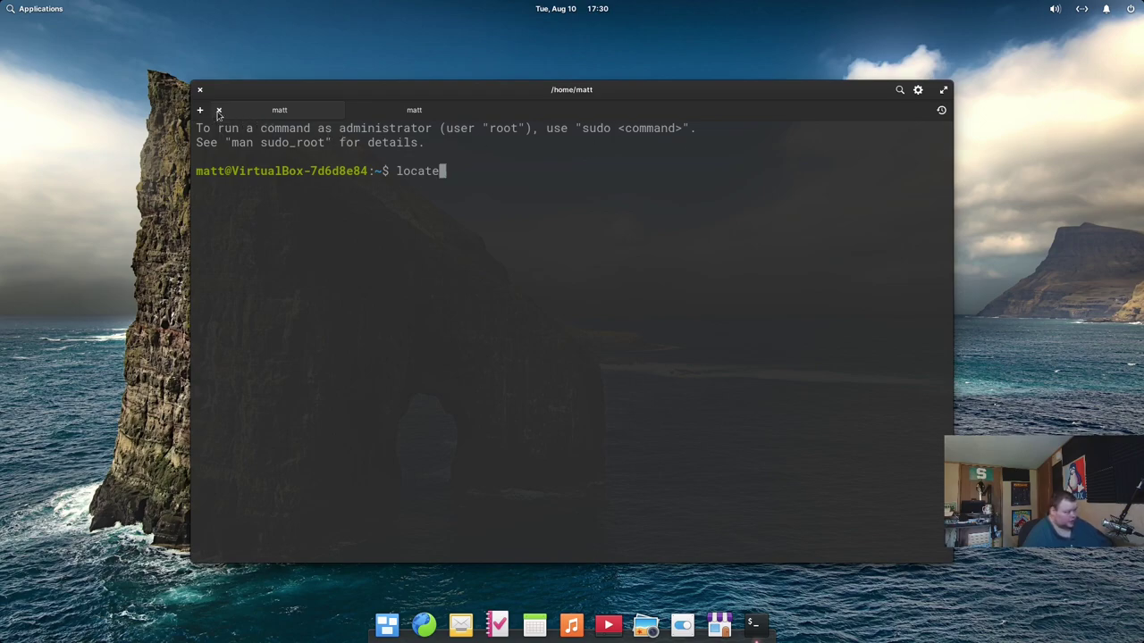
pyautogui.click(200, 90)
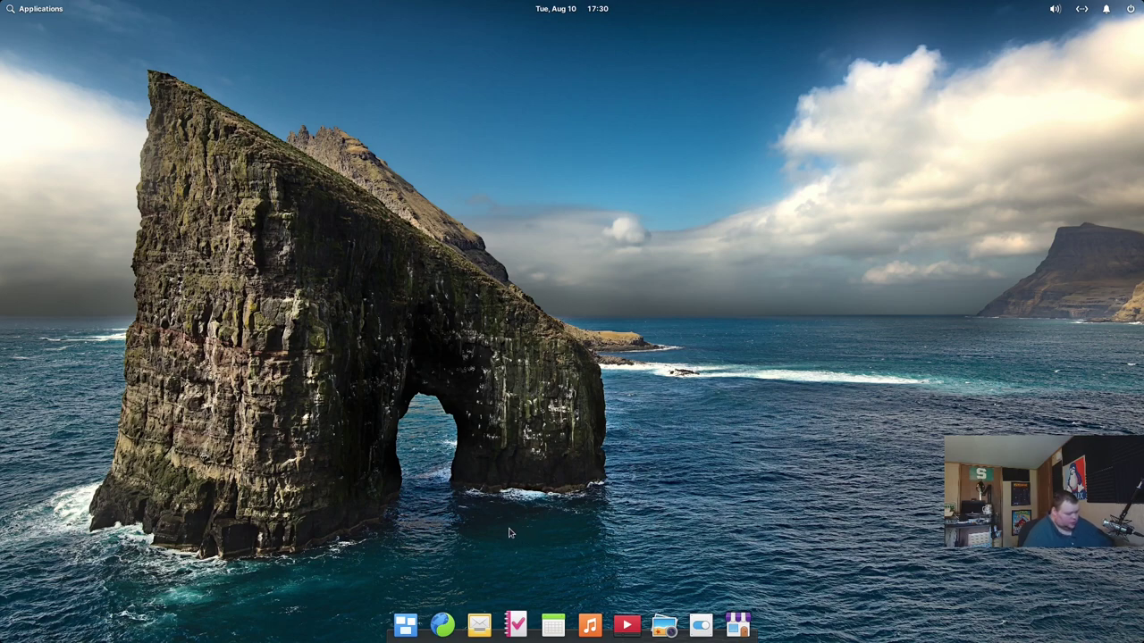
# Open AppCenter, view its installed apps and home page, and close it.
pyautogui.click(737, 623)
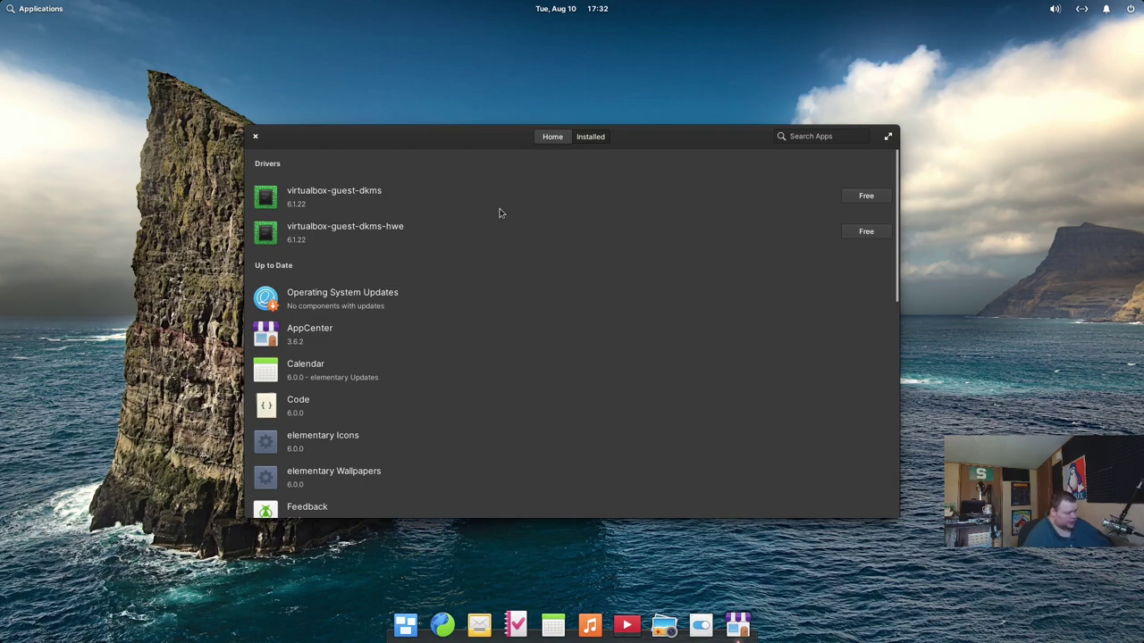
pyautogui.click(558, 142)
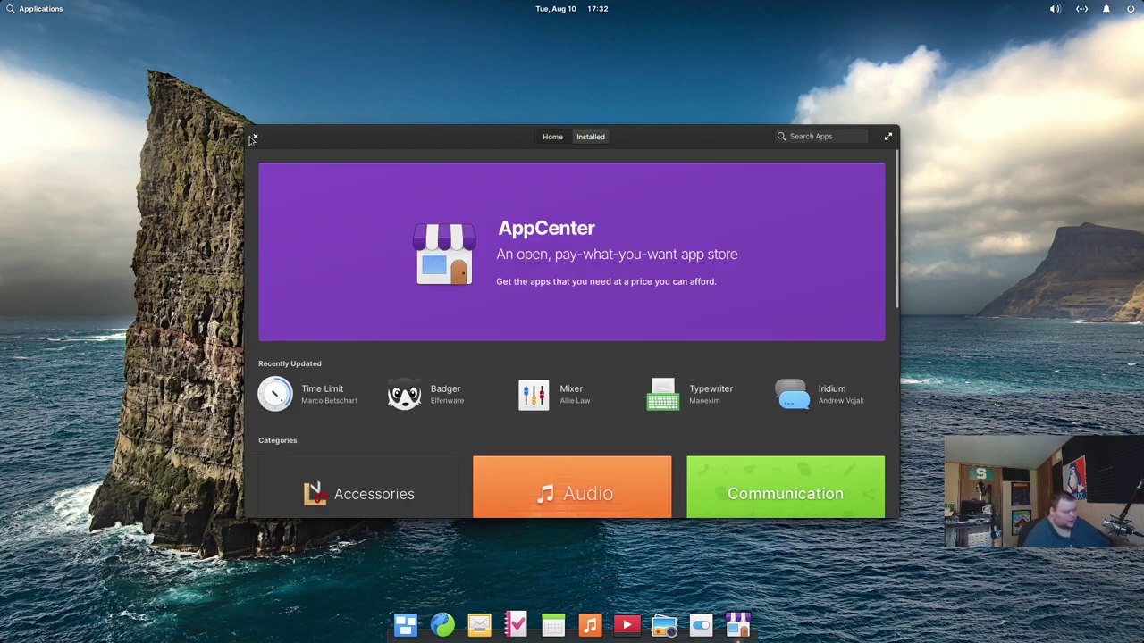
pyautogui.click(253, 139)
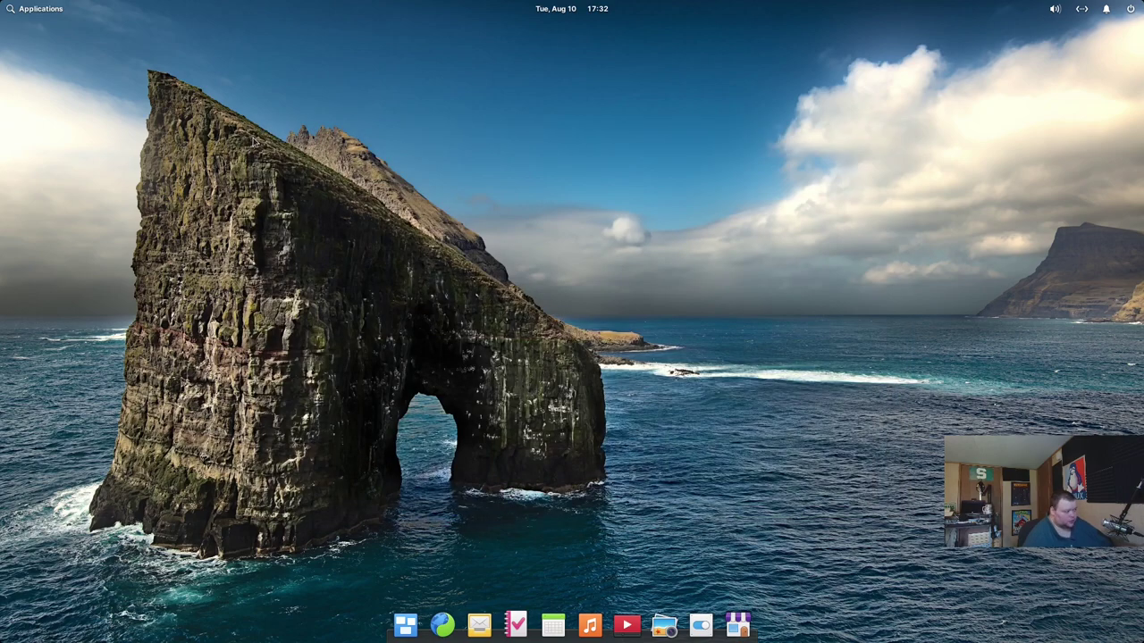
# Open a new terminal and run "sudo apt install vim".
pyautogui.click(17, 10)
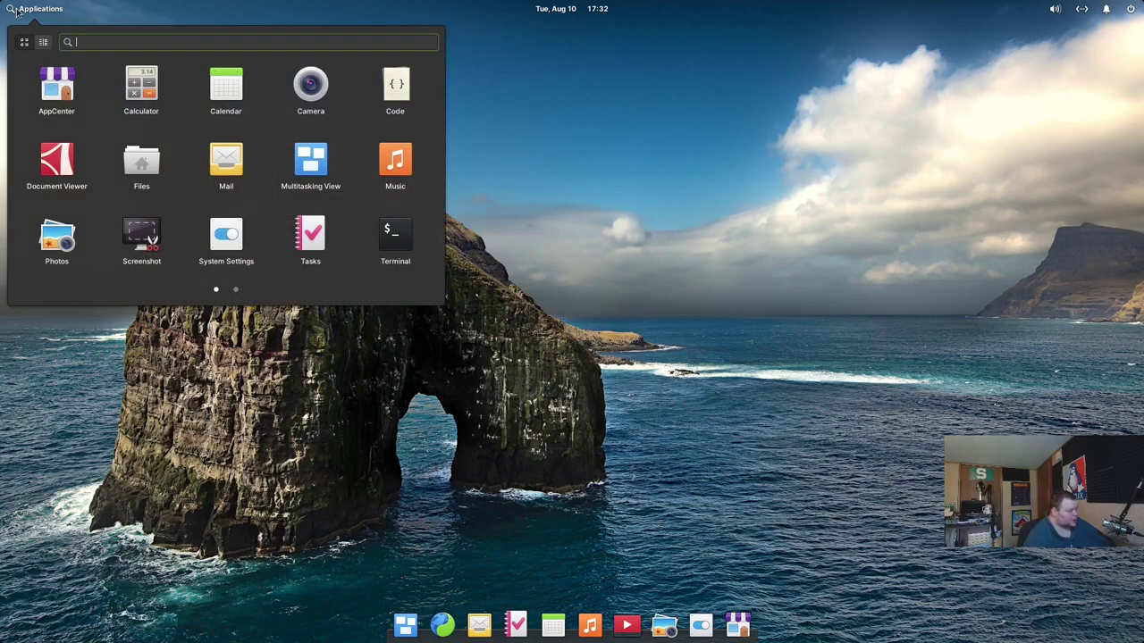
pyautogui.click(399, 242)
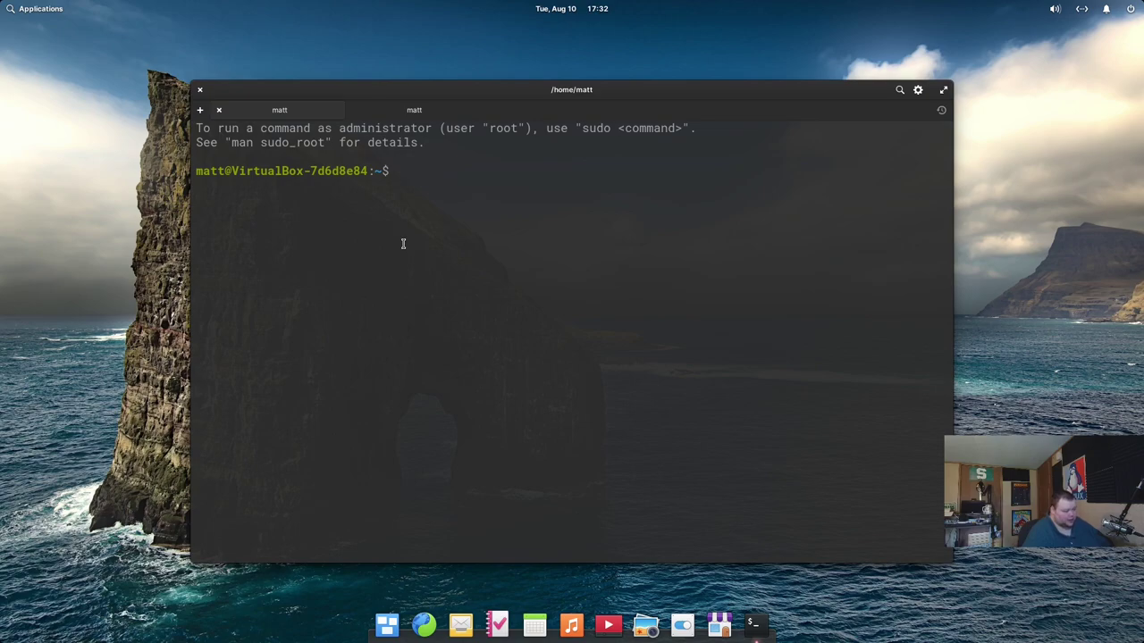
pyautogui.write('sudo')
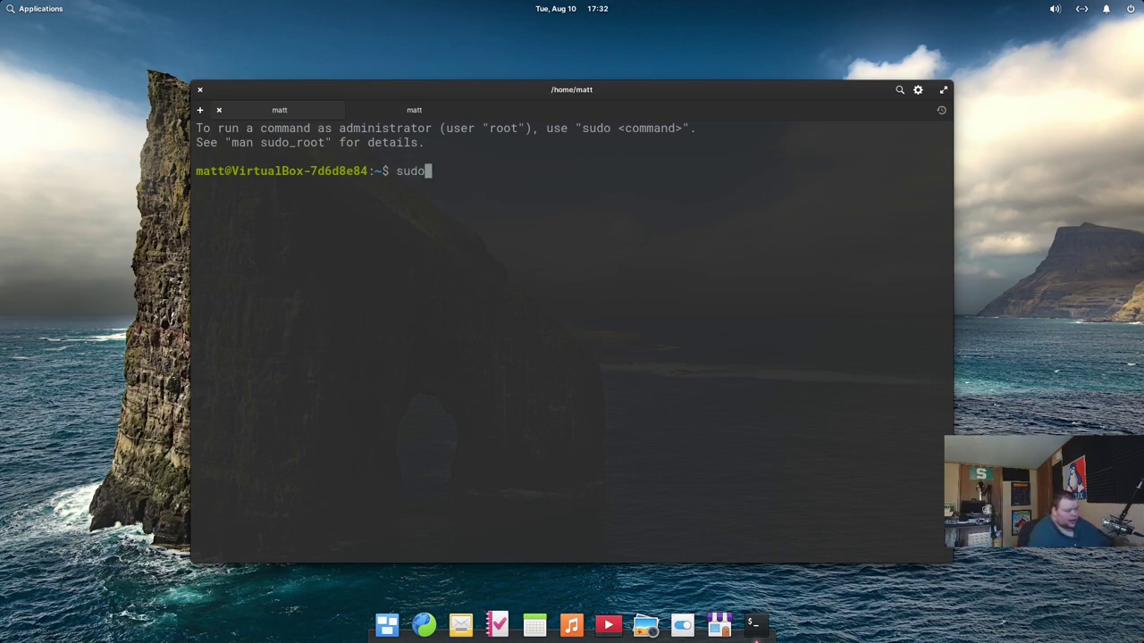
pyautogui.write(' apt install')
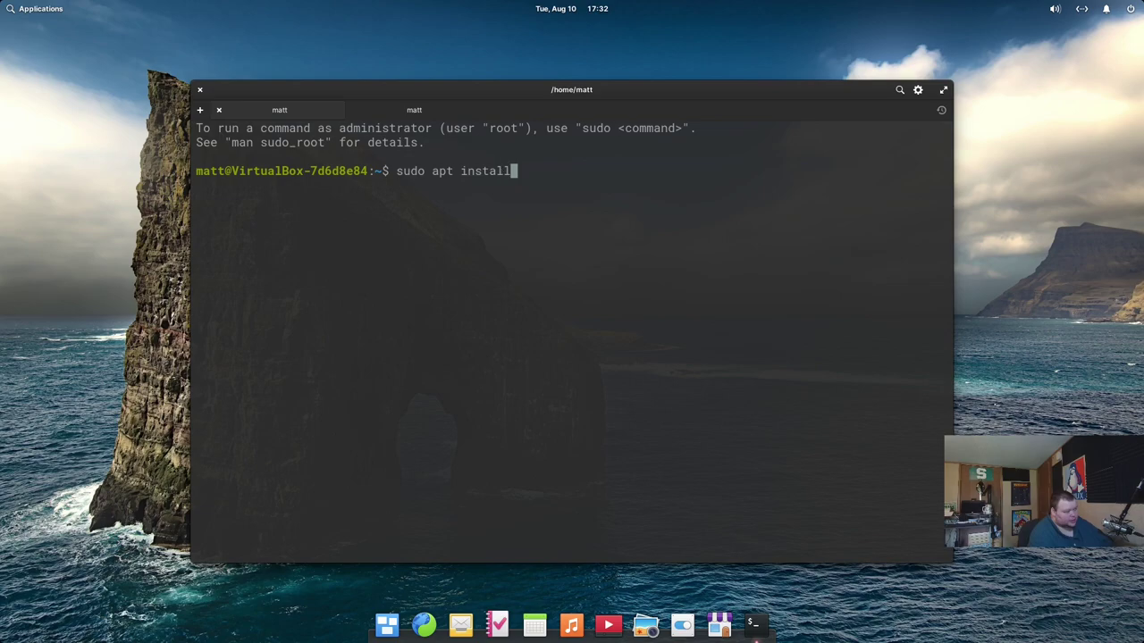
pyautogui.write(' vim')
pyautogui.press('Return')
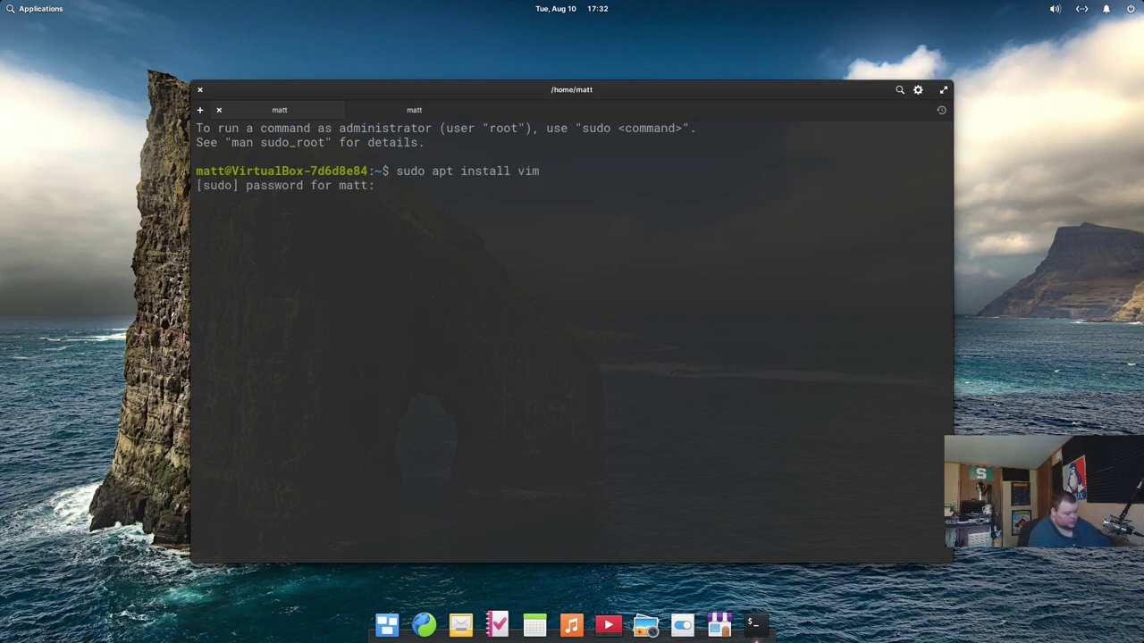
# Enter the sudo password and confirm the vim installation with "y".
pyautogui.write('**')
pyautogui.press('Return')
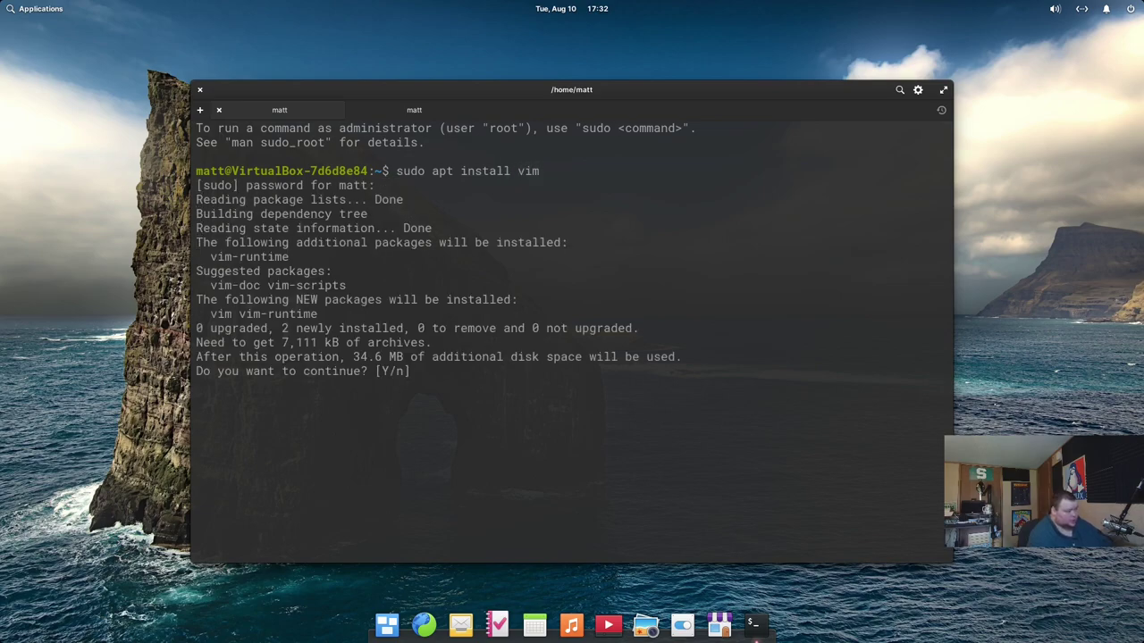
pyautogui.write('y')
pyautogui.press('Return')
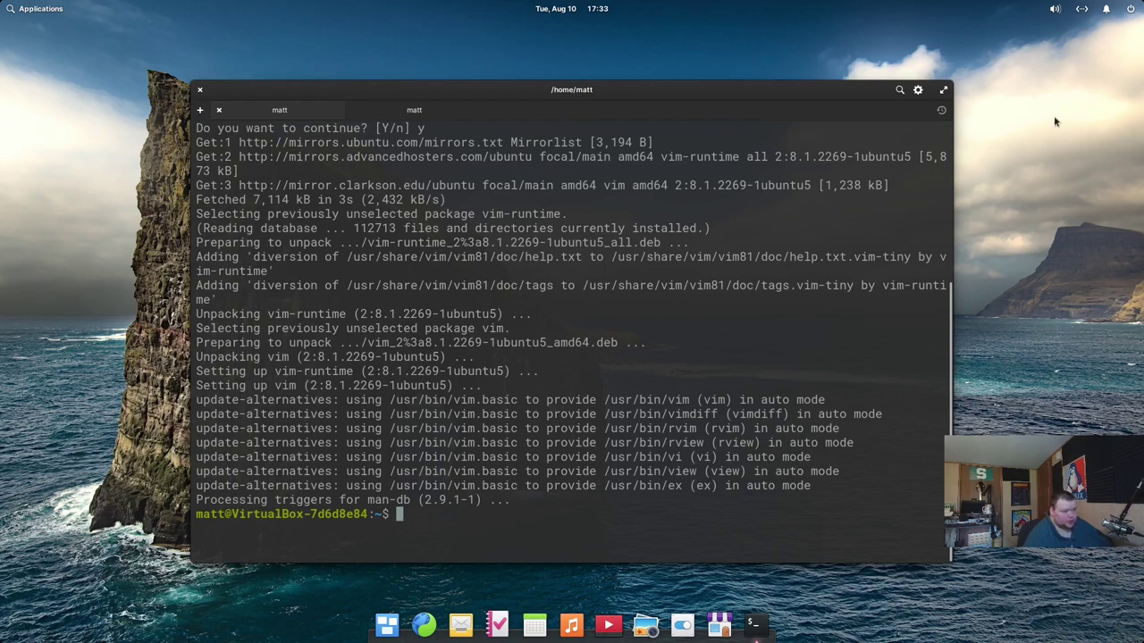
# Check the notifications indicator and close the terminal window.
pyautogui.click(1108, 13)
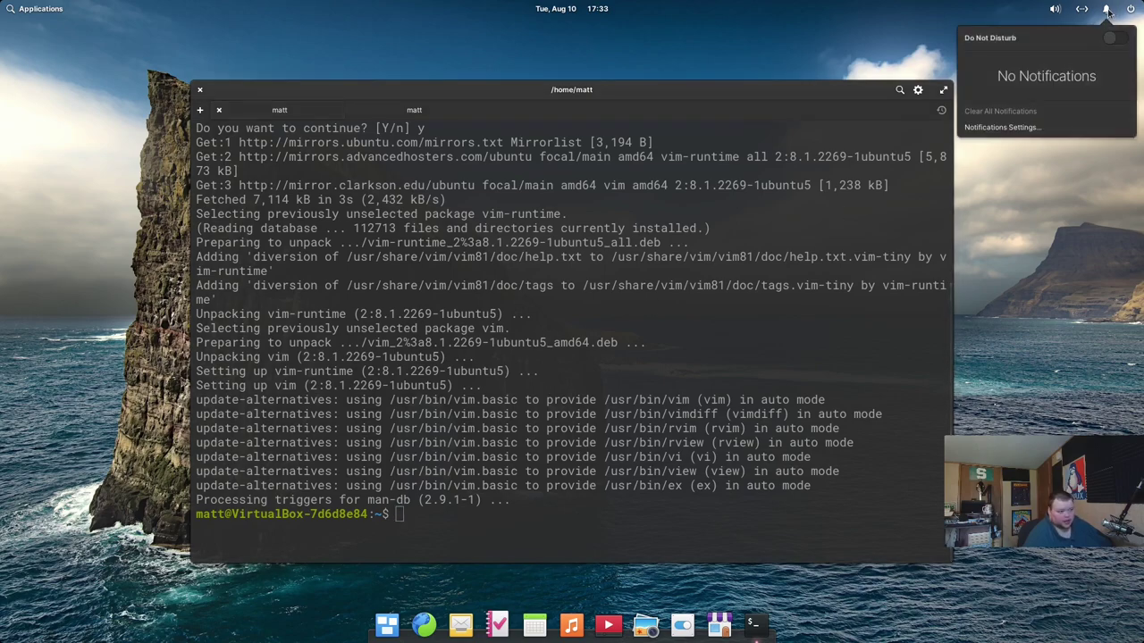
pyautogui.click(1107, 13)
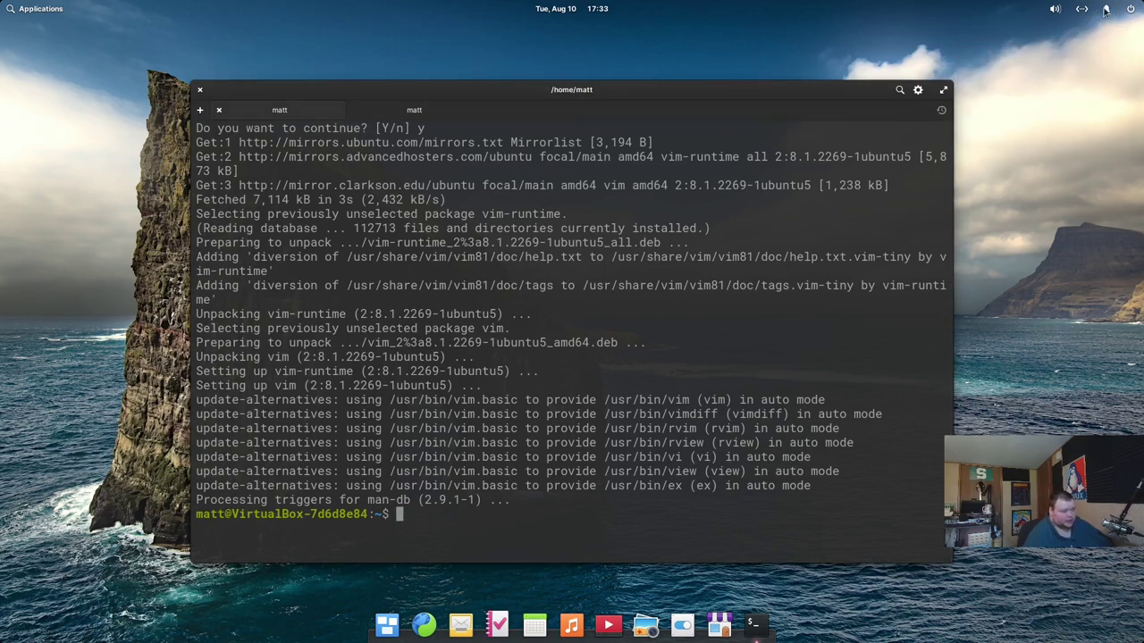
pyautogui.click(201, 92)
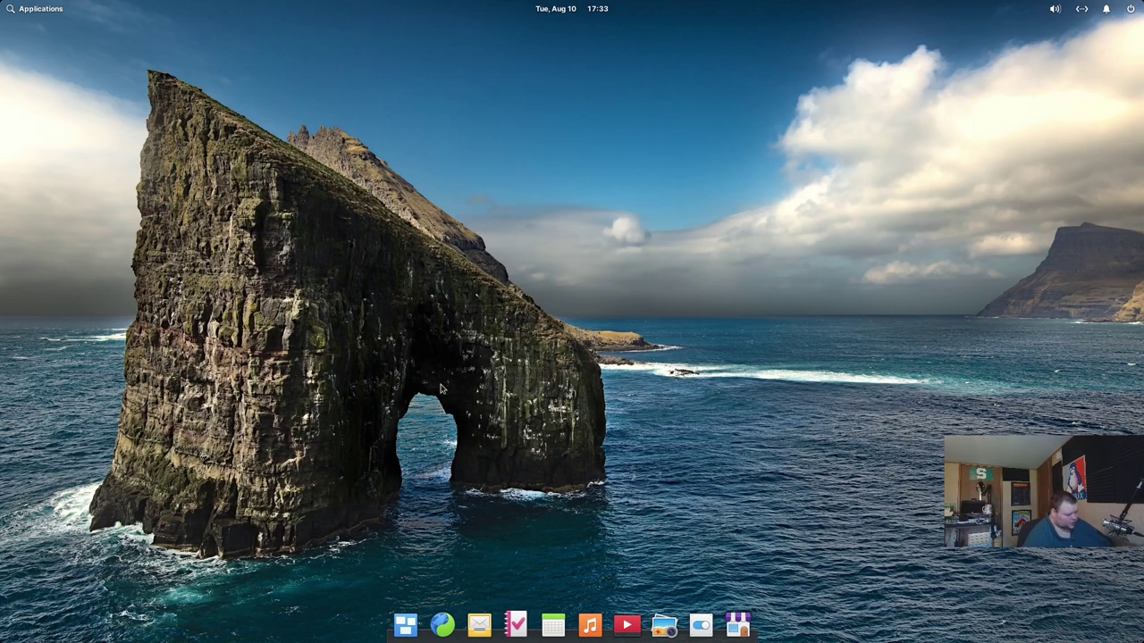
# Open the Tasks app from the applications overview.
pyautogui.press('super')
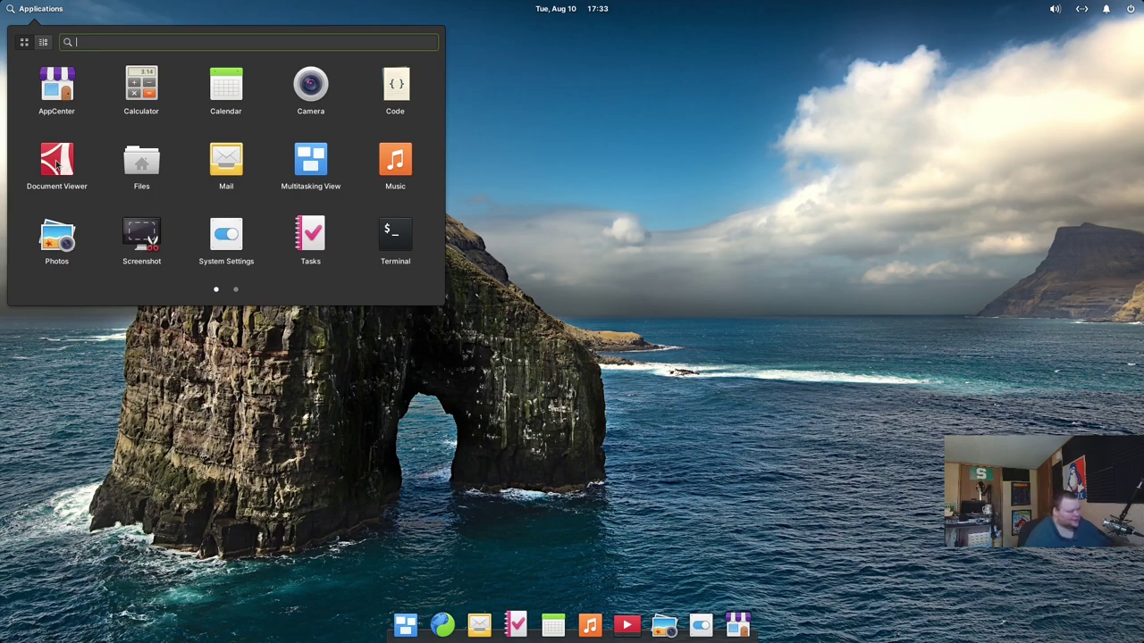
pyautogui.click(312, 246)
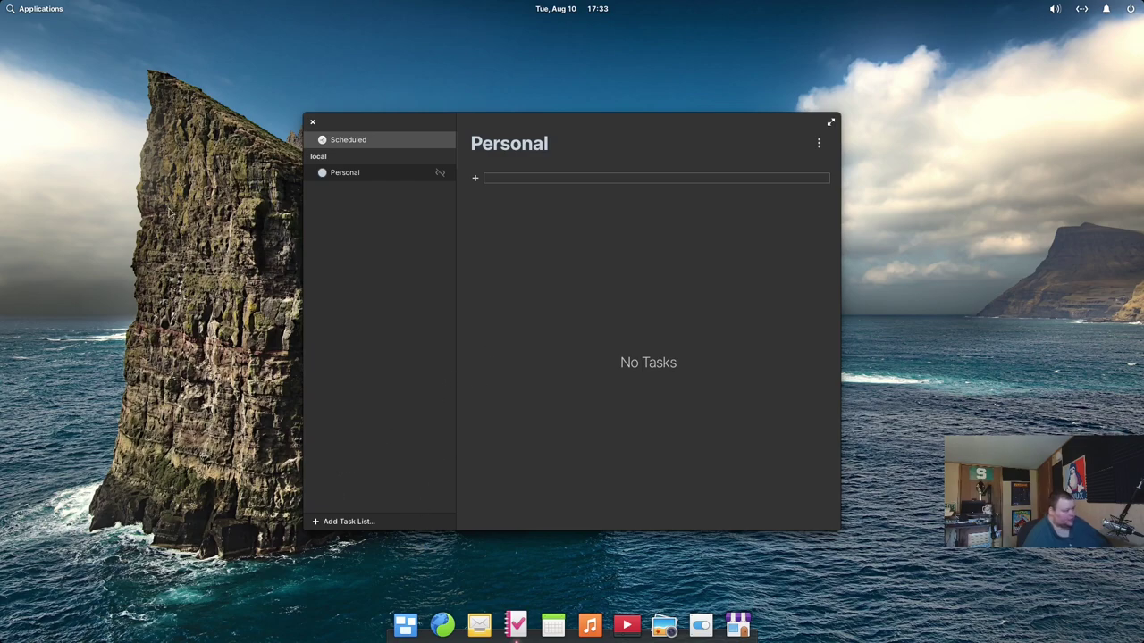
# Switch to AppCenter, search for "planner", and return to the store's home page.
pyautogui.click(738, 626)
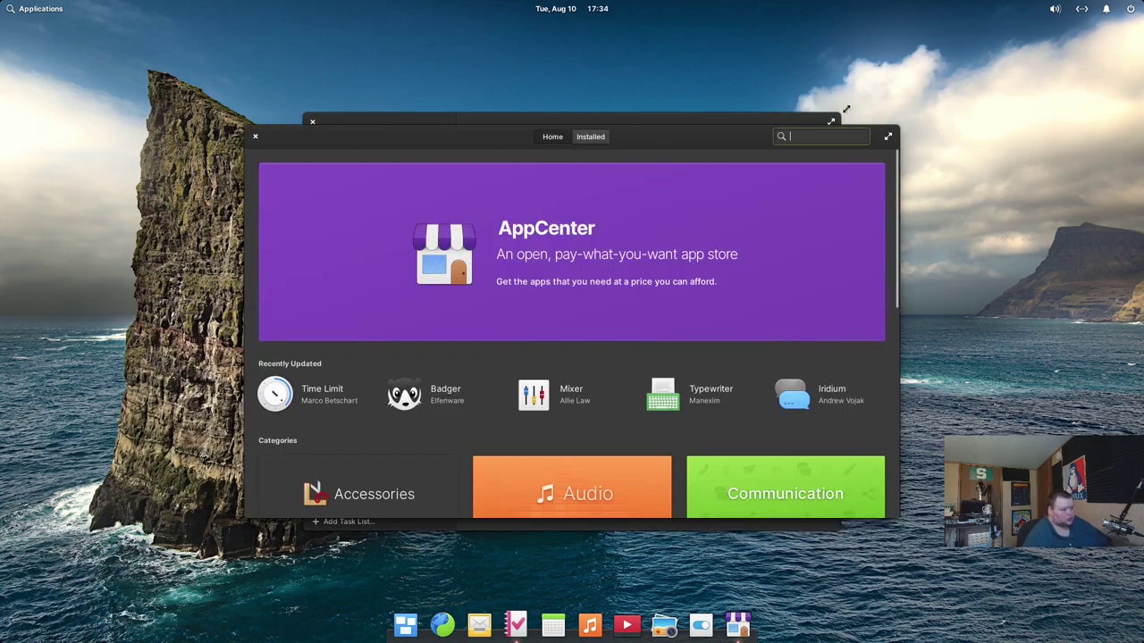
pyautogui.write('planner')
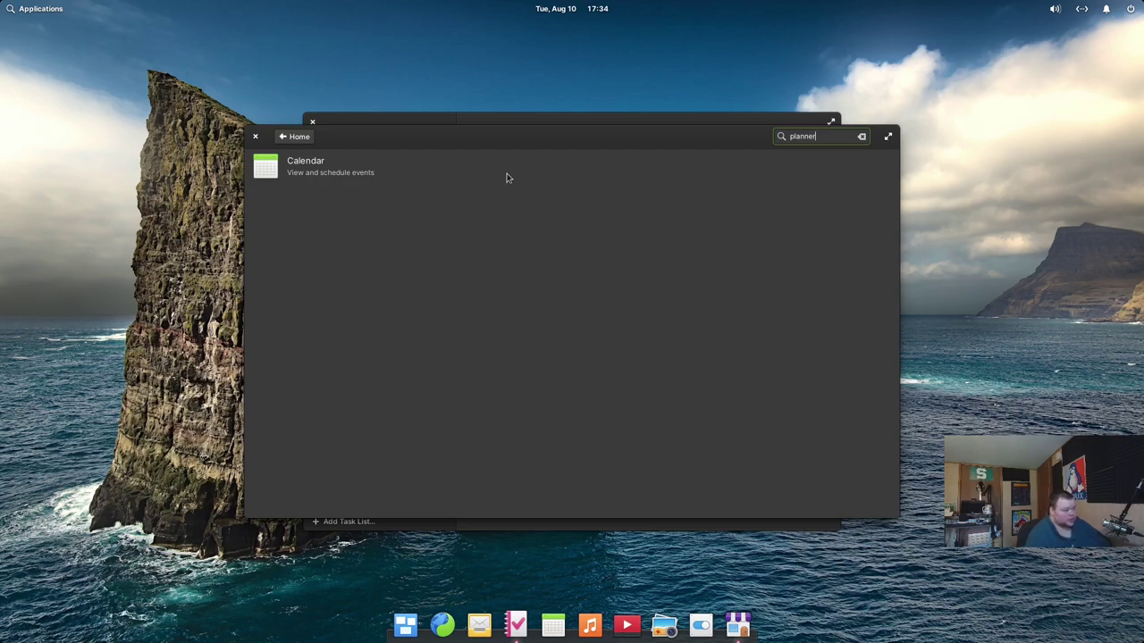
pyautogui.click(297, 137)
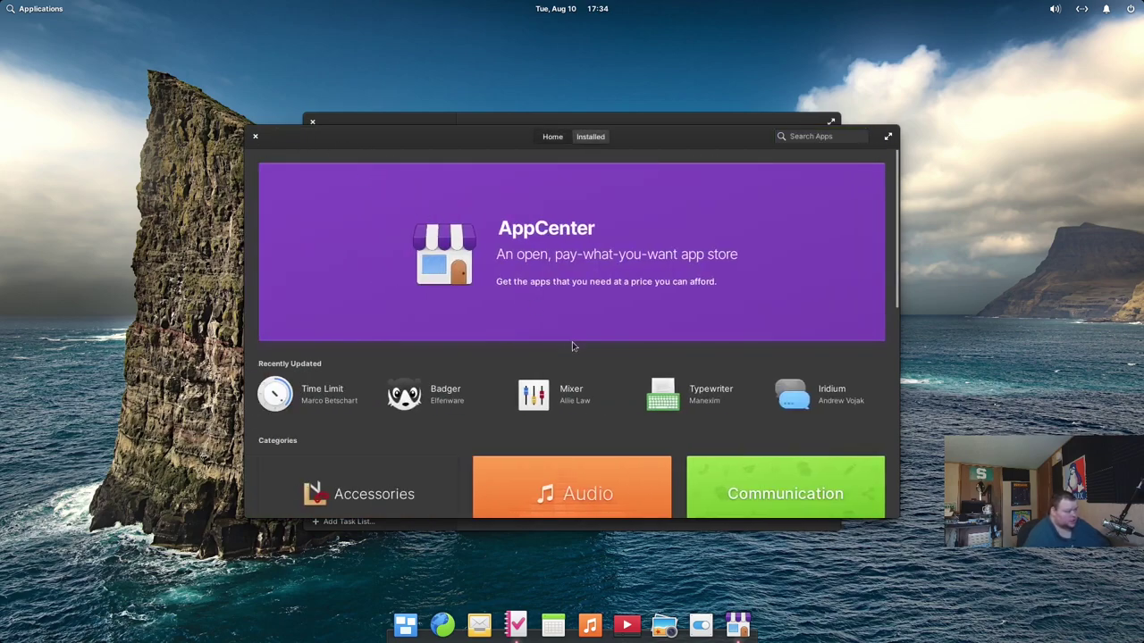
# Look through the app categories, search the store for "calendar", and clear the search text.
pyautogui.scroll(-8, 572, 343)
pyautogui.scroll(-2, 749, 450)
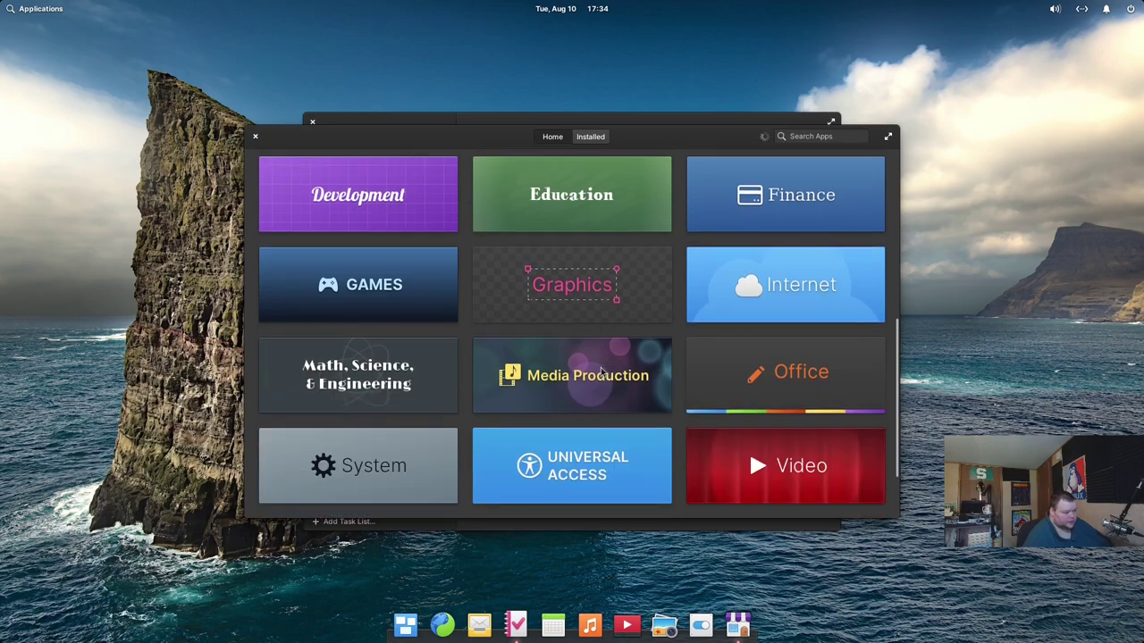
pyautogui.write('calendar')
pyautogui.press('BackSpace')
pyautogui.press('BackSpace')
pyautogui.press('BackSpace')
pyautogui.press('BackSpace')
pyautogui.press('BackSpace')
pyautogui.press('BackSpace')
pyautogui.press('BackSpace')
pyautogui.press('BackSpace')
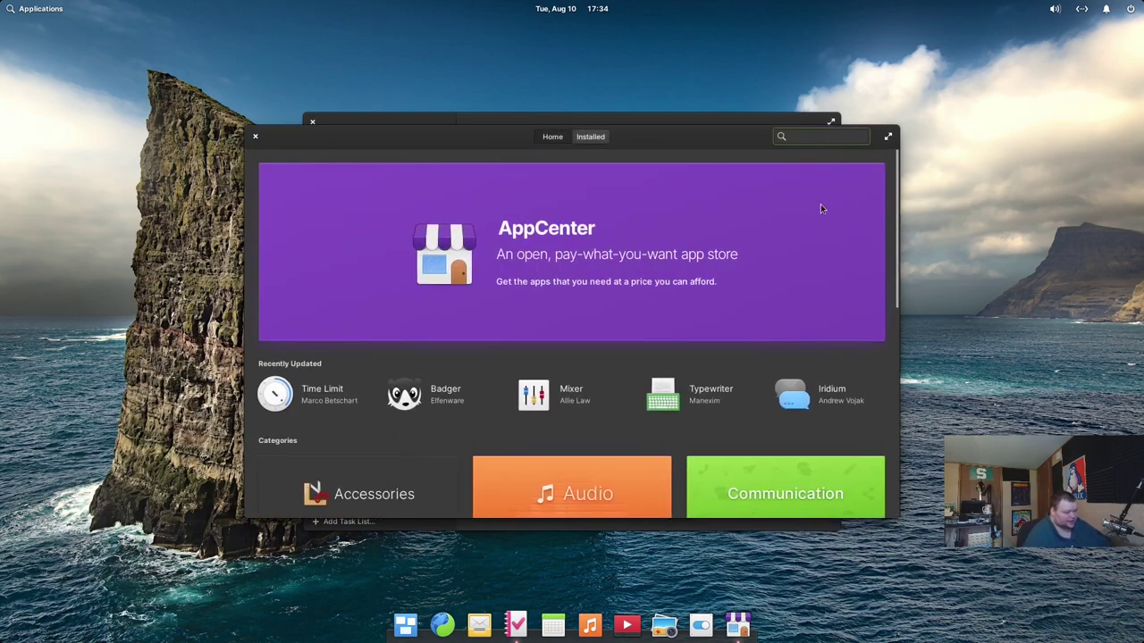
# List the store's Office category and compare it with the apps in the system's applications overview.
pyautogui.scroll(-5, 723, 296)
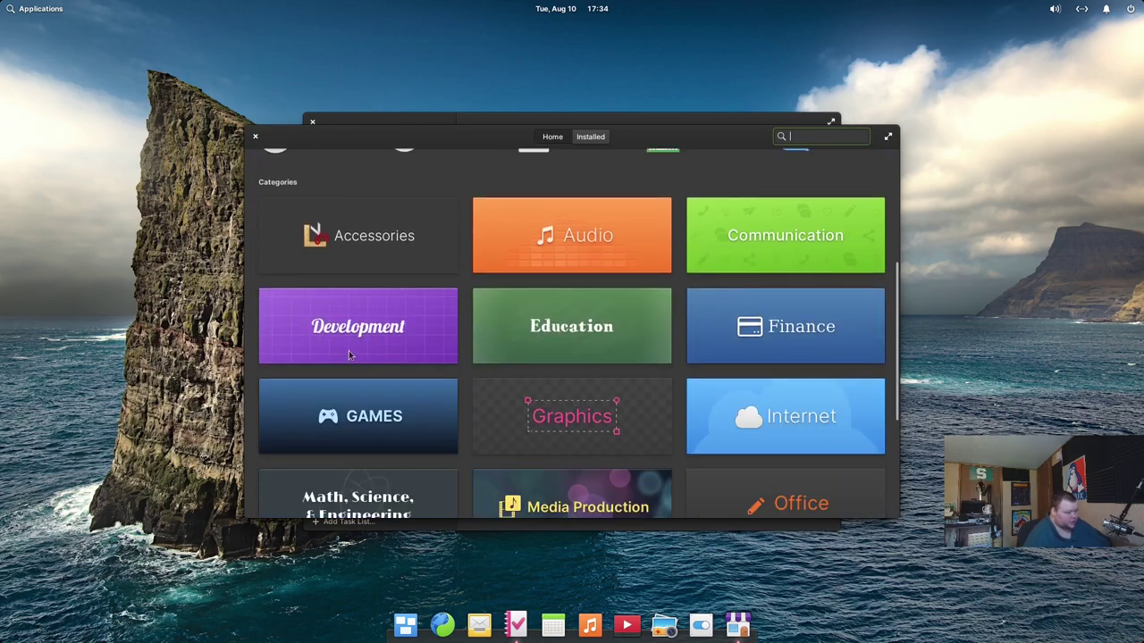
pyautogui.scroll(-3, 577, 432)
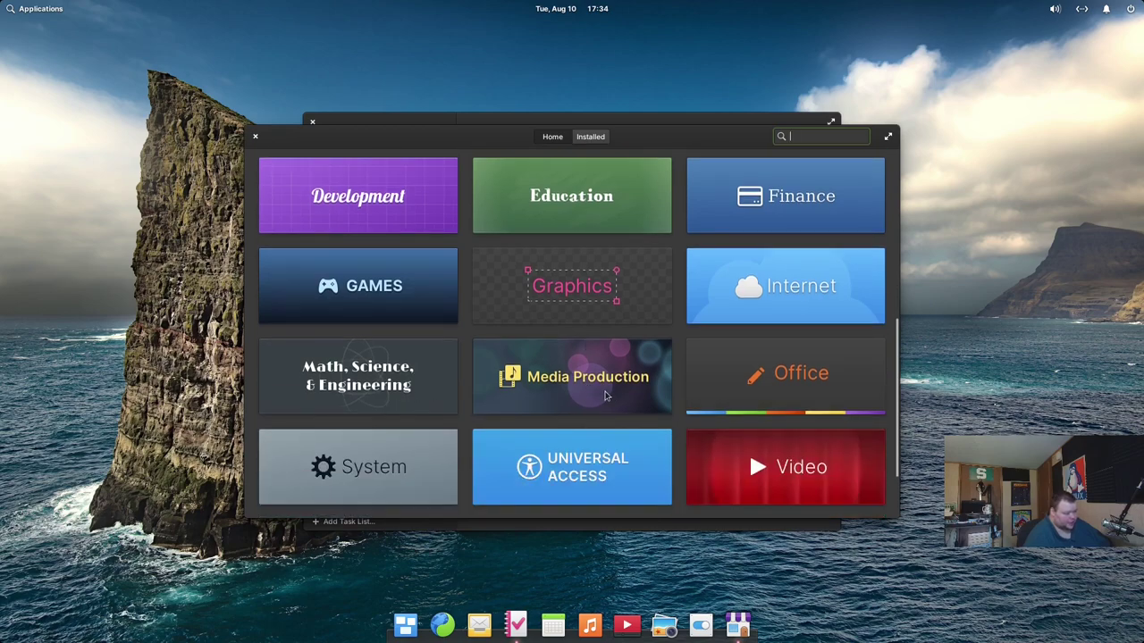
pyautogui.scroll(-1, 749, 407)
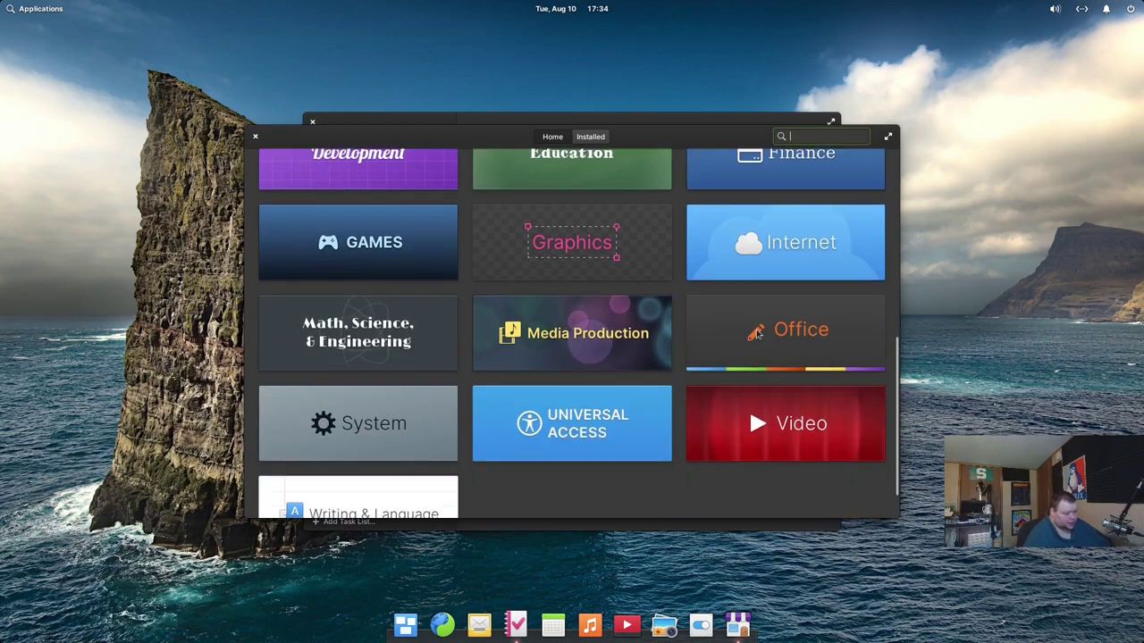
pyautogui.click(728, 339)
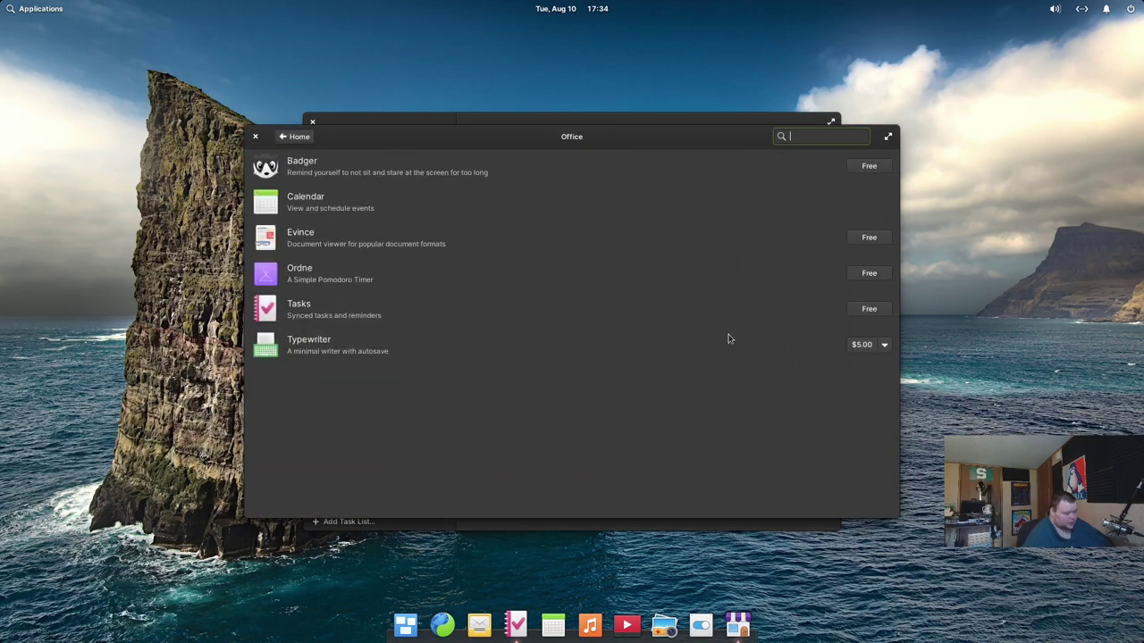
pyautogui.click(15, 5)
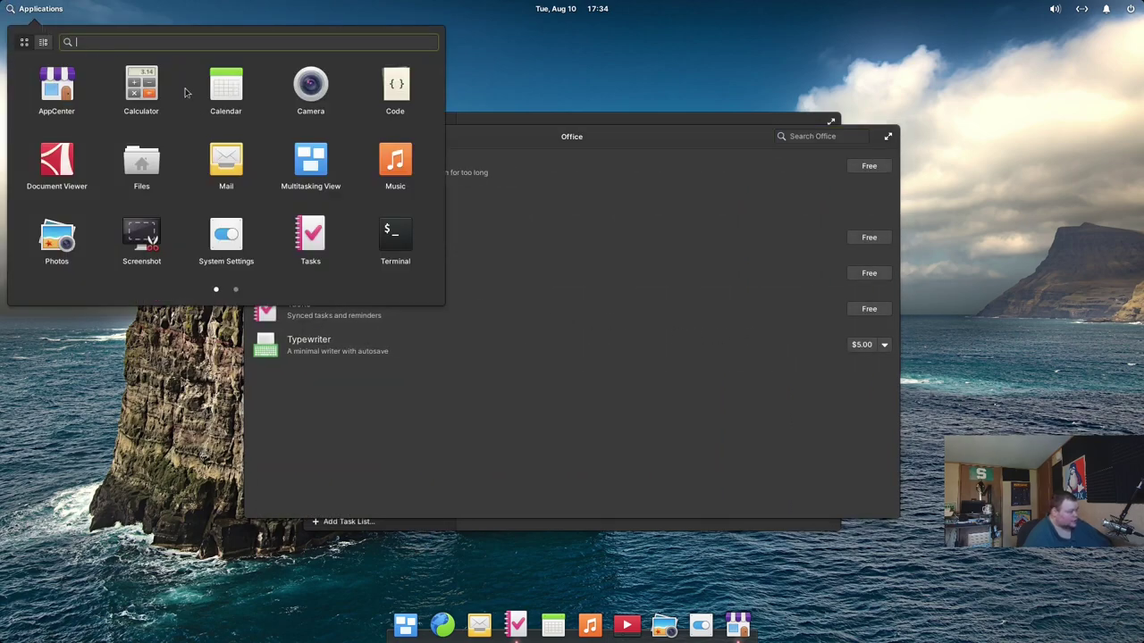
pyautogui.click(601, 258)
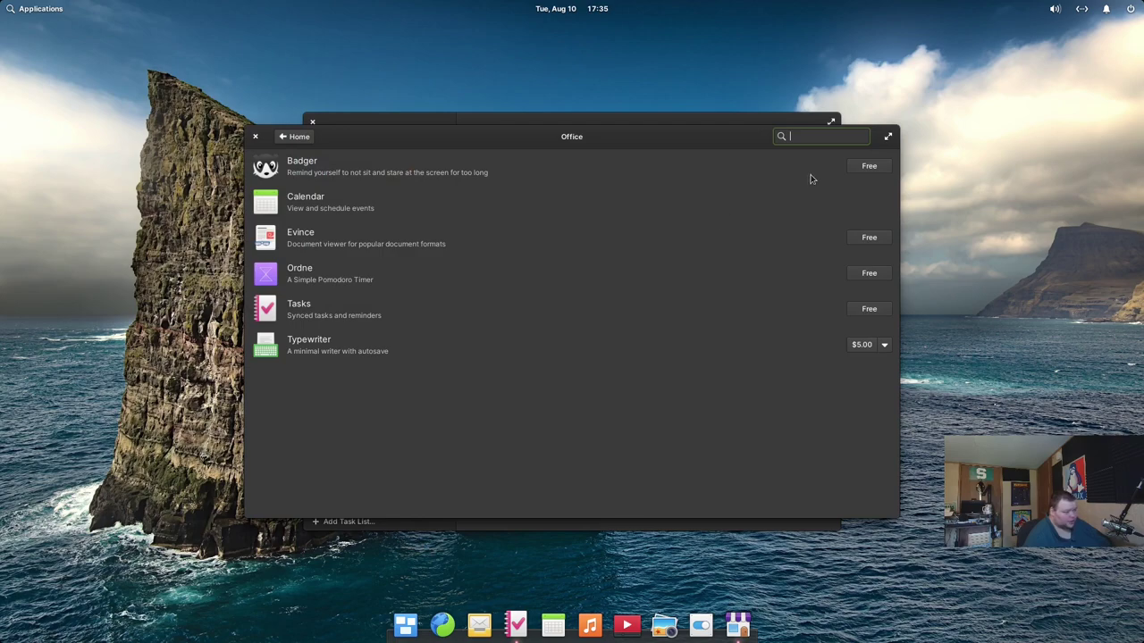
# Search the Office category for "libreoffice" and return to the store's home page.
pyautogui.write('libreo')
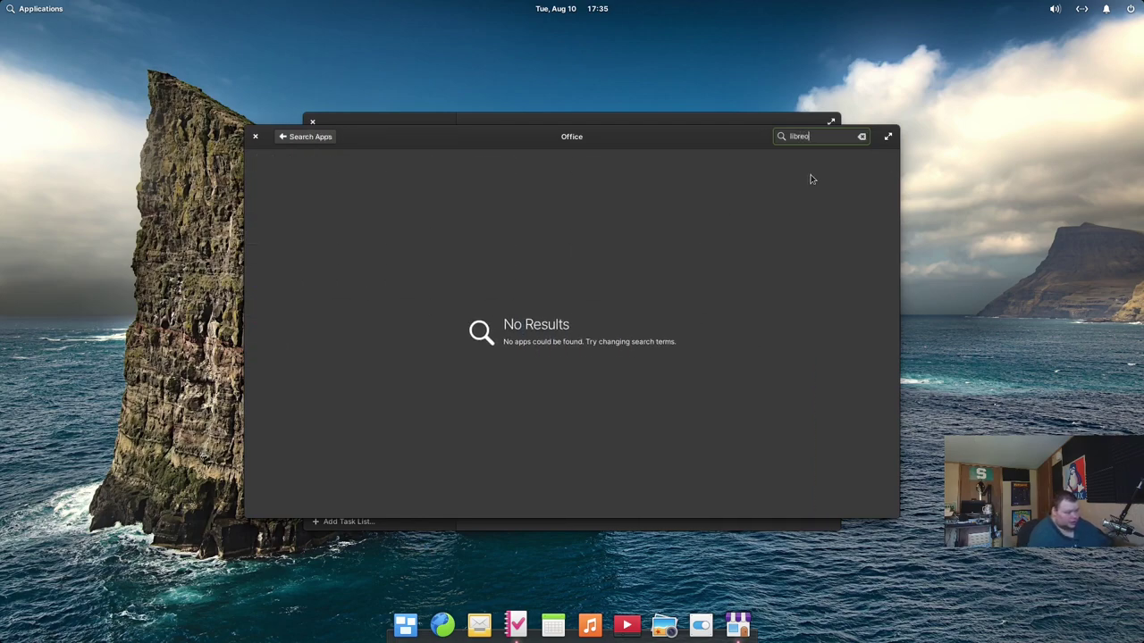
pyautogui.write('ffice')
pyautogui.click(304, 137)
pyautogui.click(300, 137)
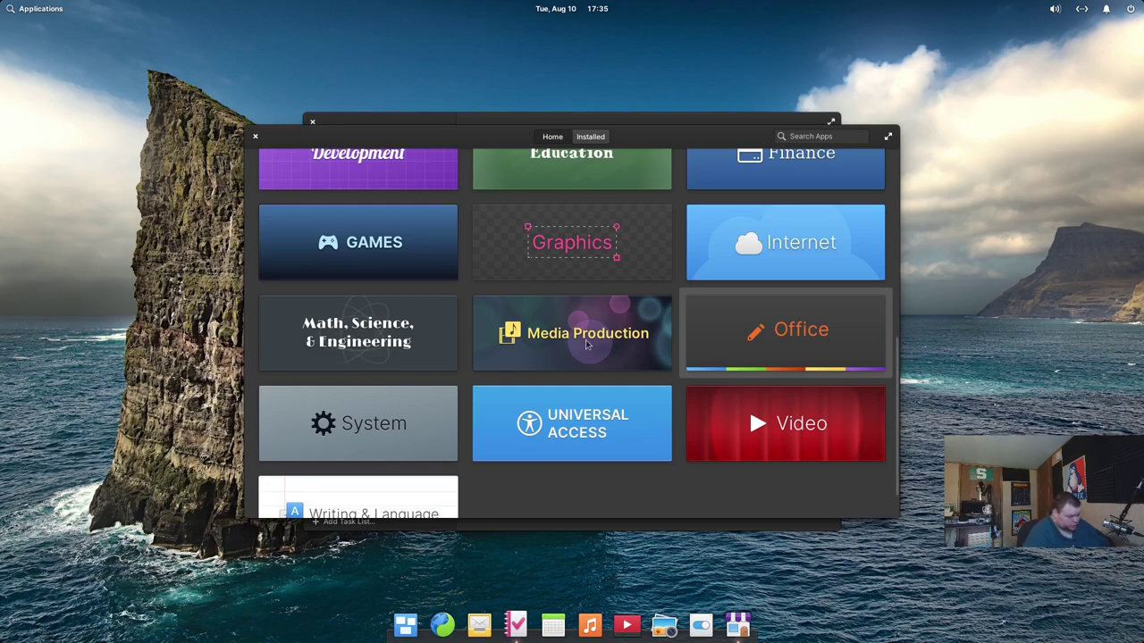
# Look through the apps in the Accessories category and return to the store's home page.
pyautogui.scroll(5, 572, 321)
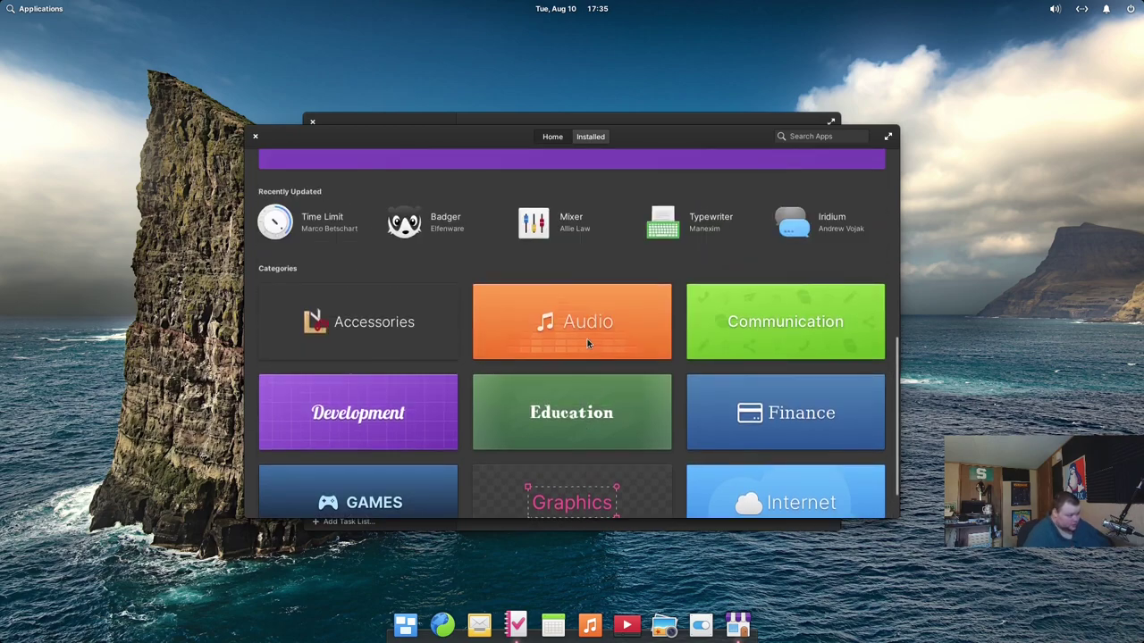
pyautogui.scroll(3, 587, 342)
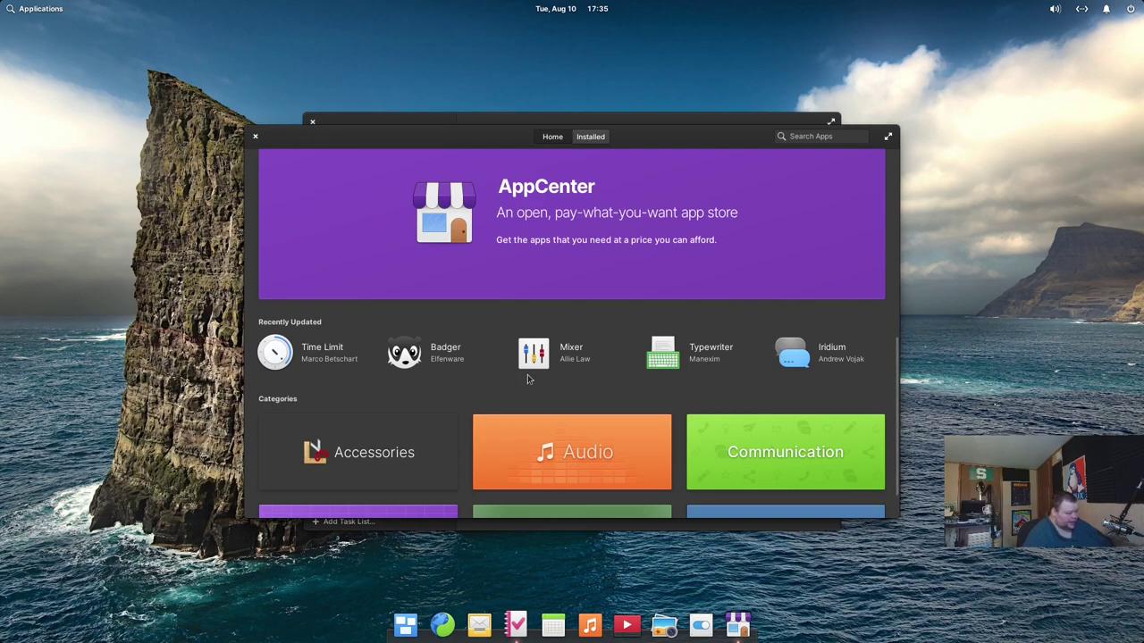
pyautogui.click(390, 441)
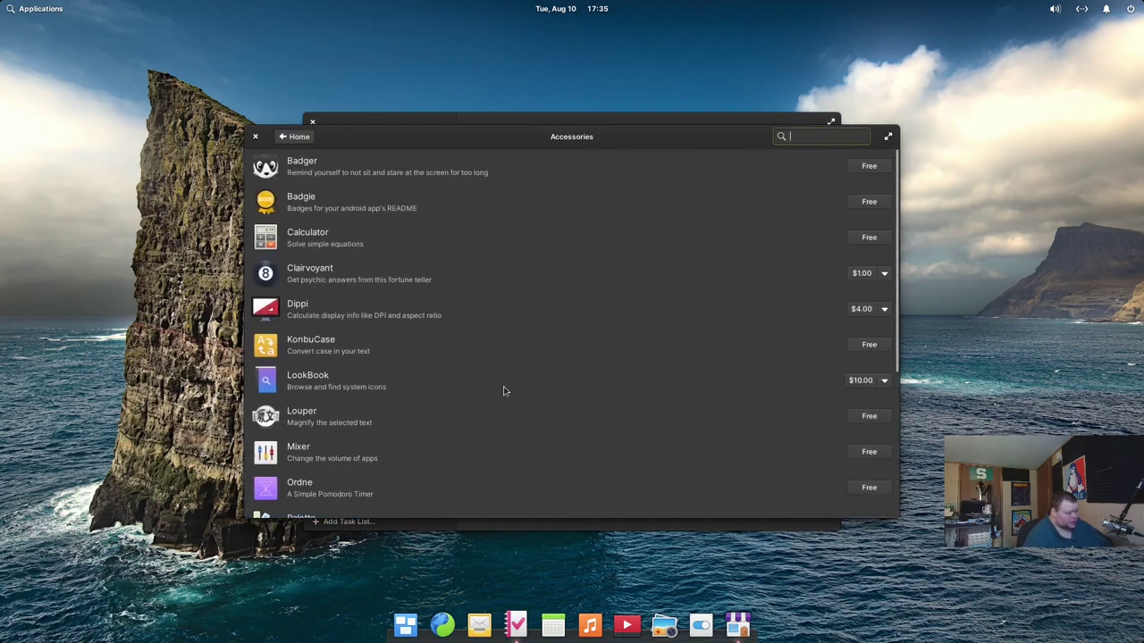
pyautogui.scroll(-5, 503, 392)
pyautogui.scroll(3, 503, 392)
pyautogui.scroll(3, 503, 391)
pyautogui.hotkey('alt', 'Left')
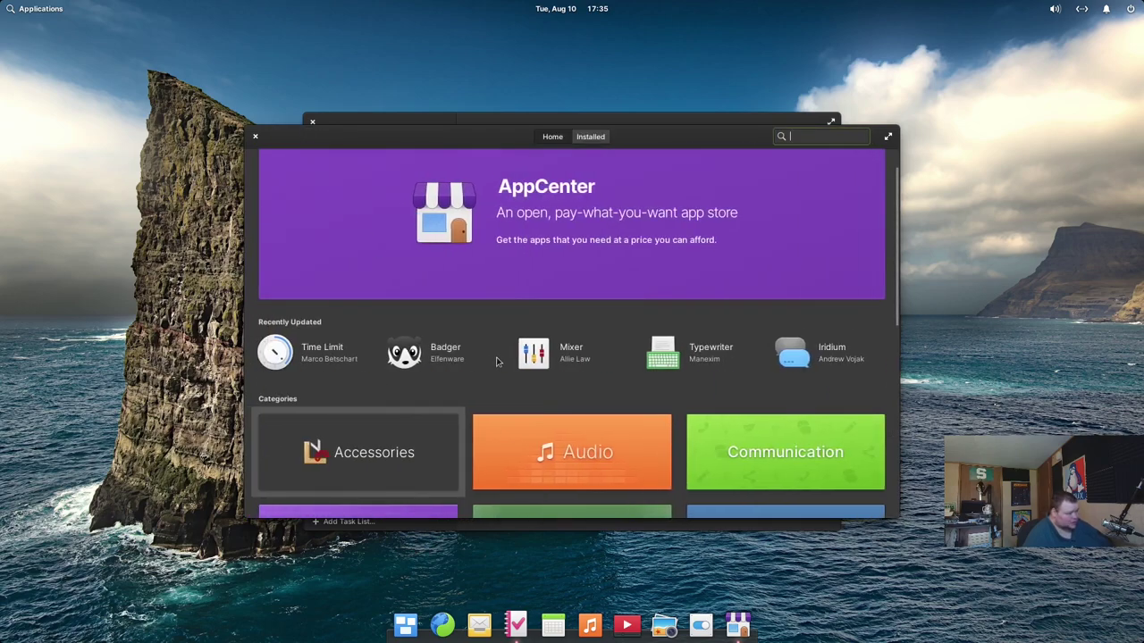
# Look through the store's Graphics category and the remaining category list, and close the AppCenter and Tasks windows.
pyautogui.scroll(-3, 501, 366)
pyautogui.scroll(-3, 507, 387)
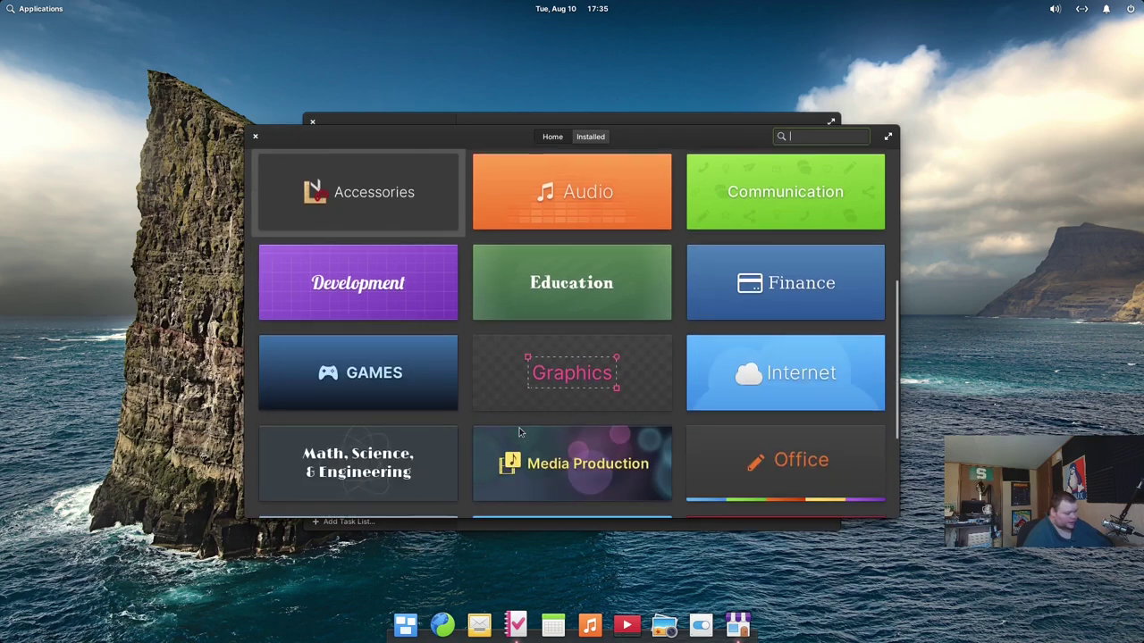
pyautogui.click(552, 382)
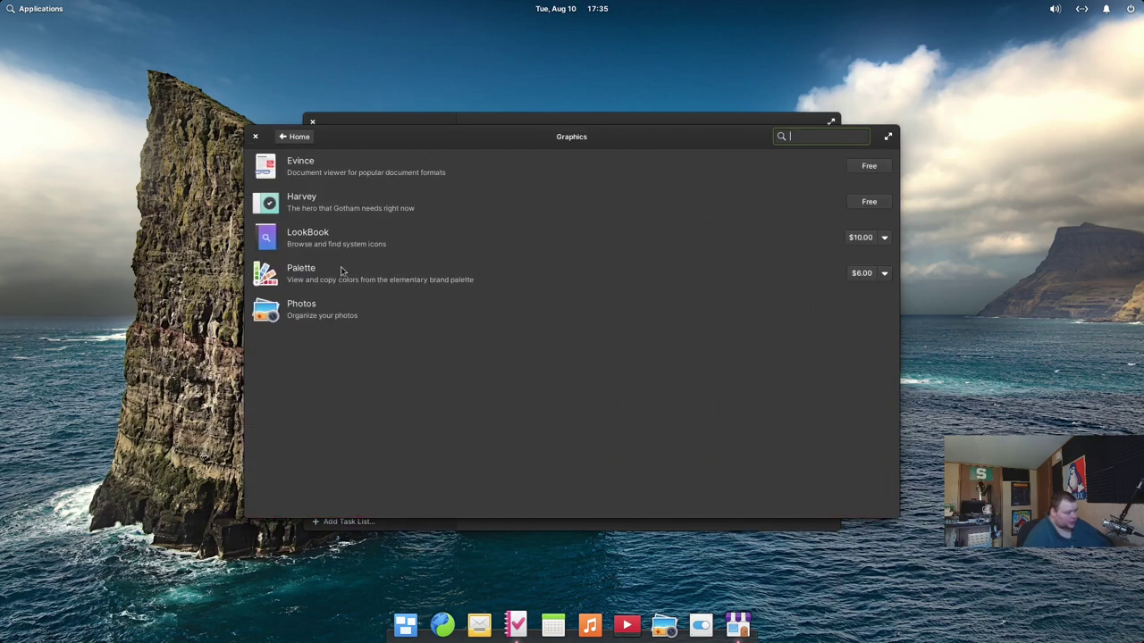
pyautogui.click(298, 136)
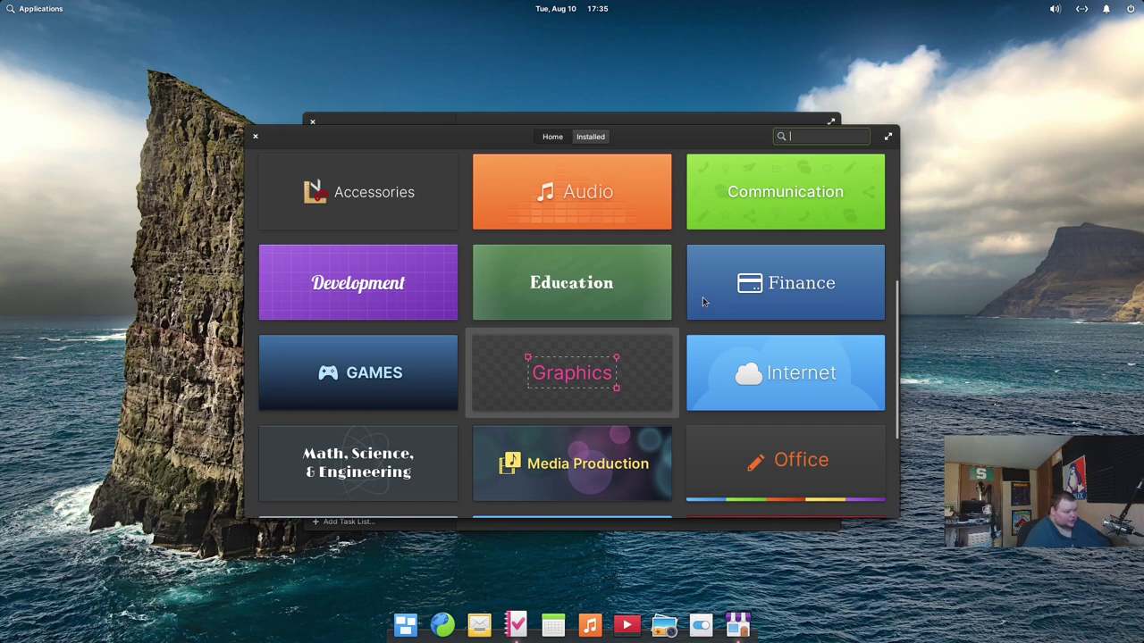
pyautogui.scroll(-3, 703, 300)
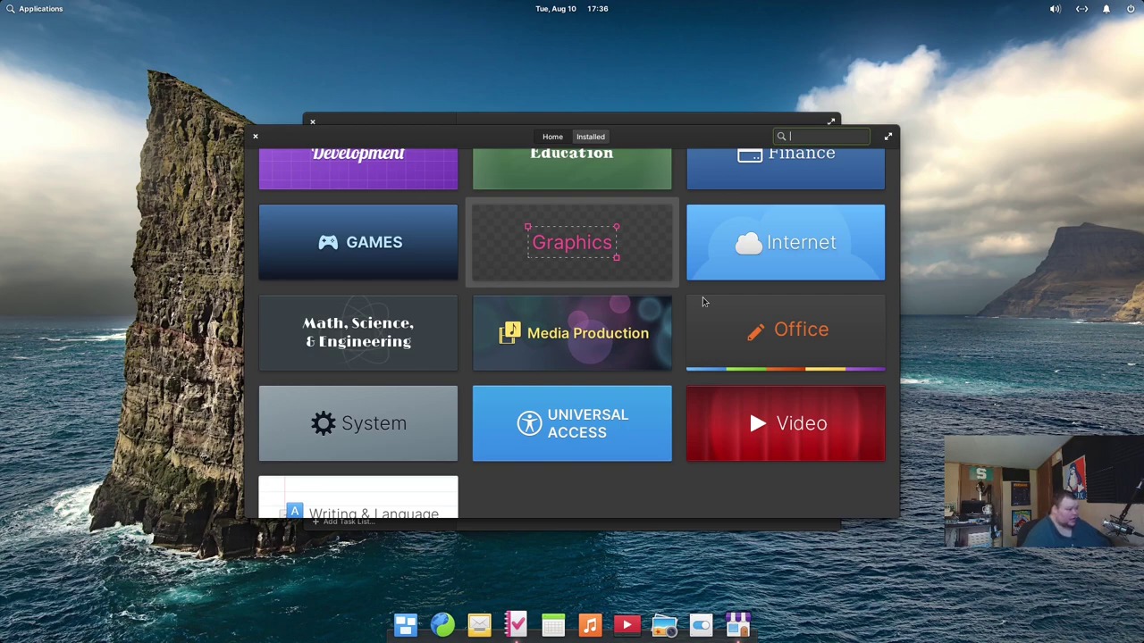
pyautogui.scroll(10, 704, 301)
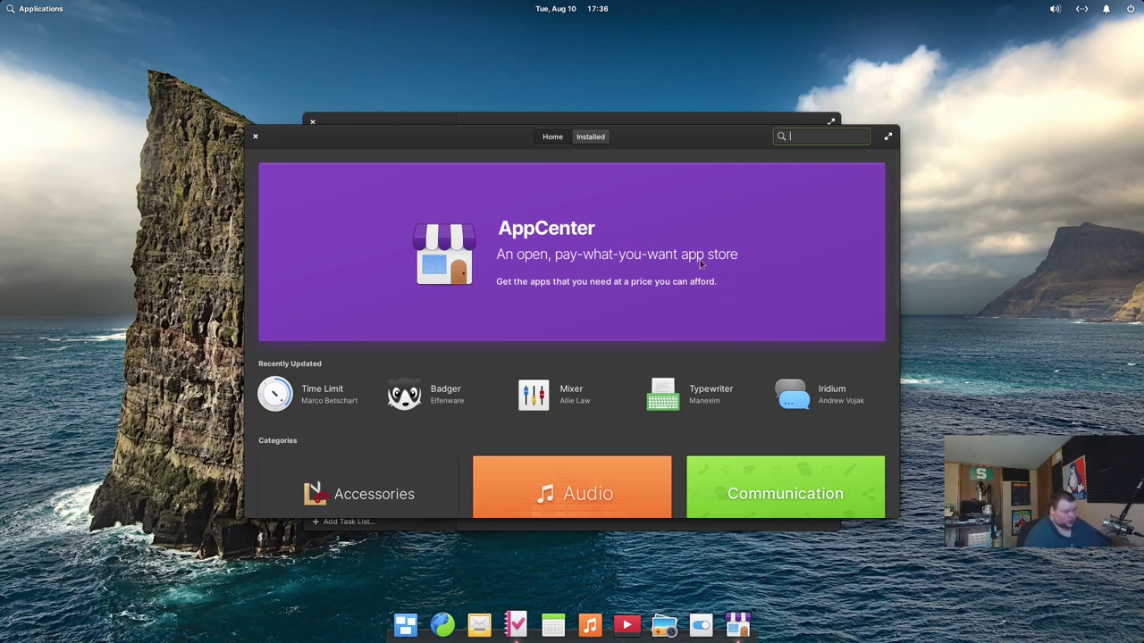
pyautogui.click(253, 137)
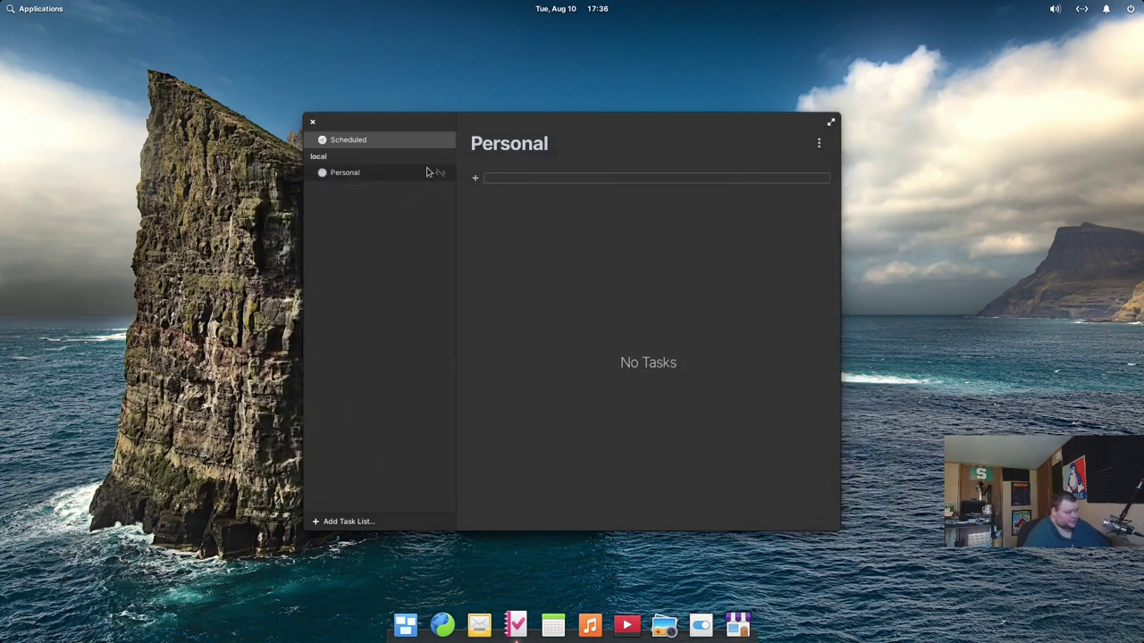
pyautogui.click(312, 123)
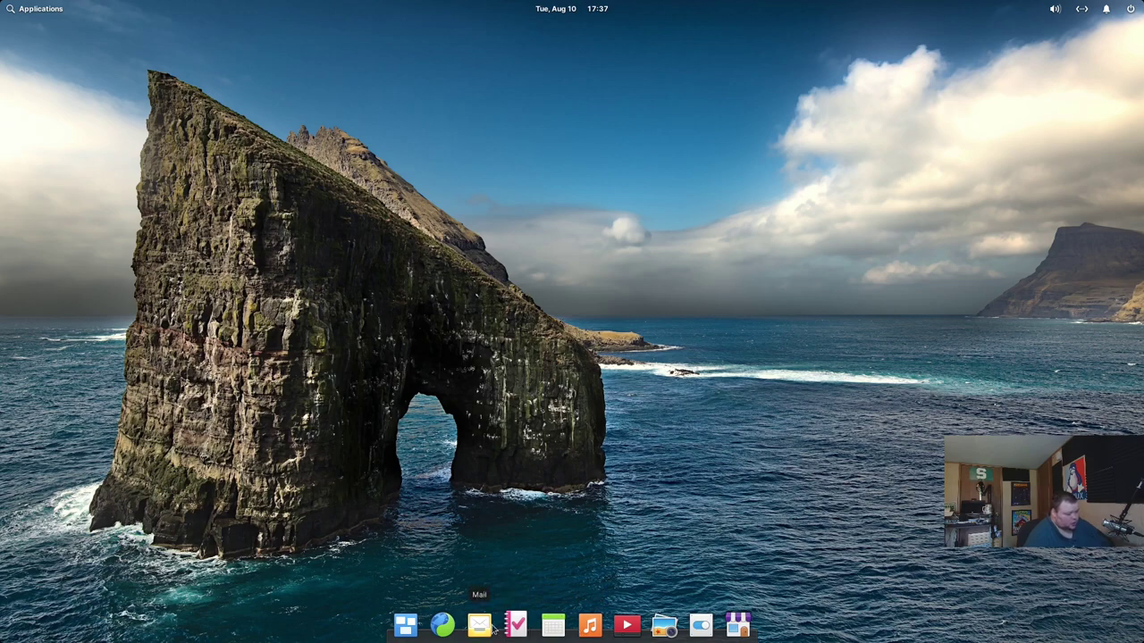
# Open the Code editor, switch it to the dark color style, and close it.
pyautogui.click(20, 10)
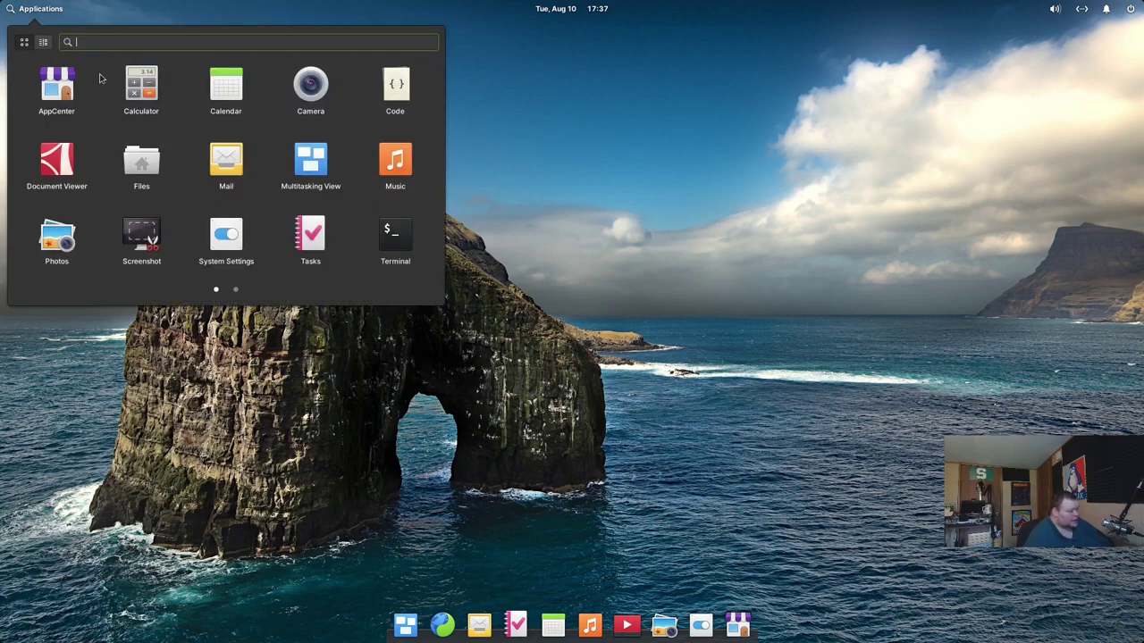
pyautogui.click(398, 85)
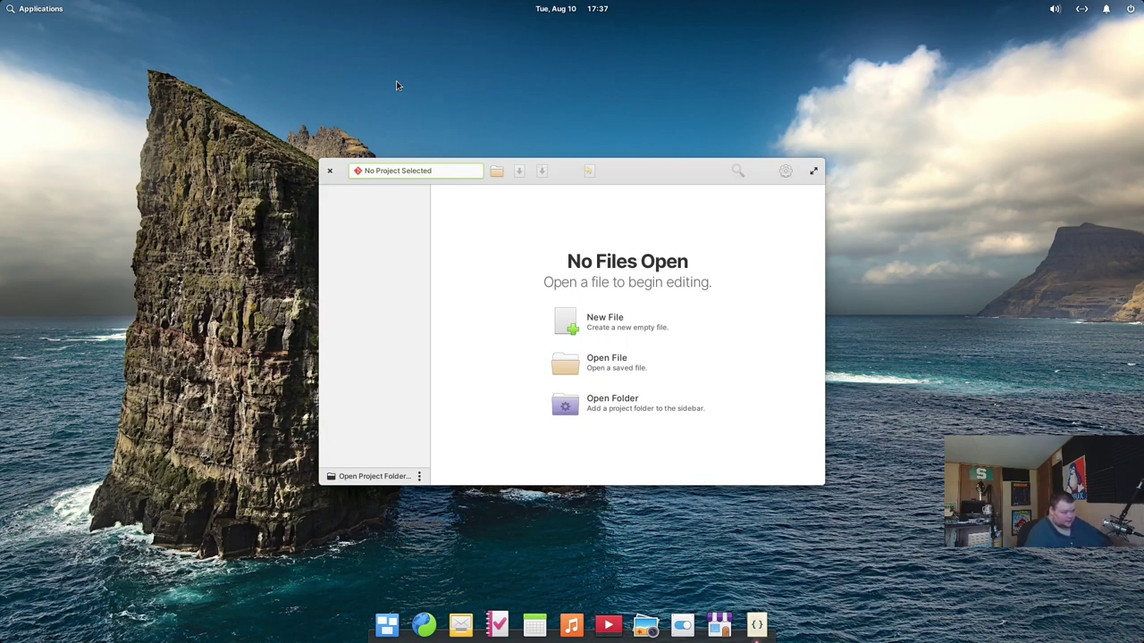
pyautogui.click(786, 170)
pyautogui.click(797, 228)
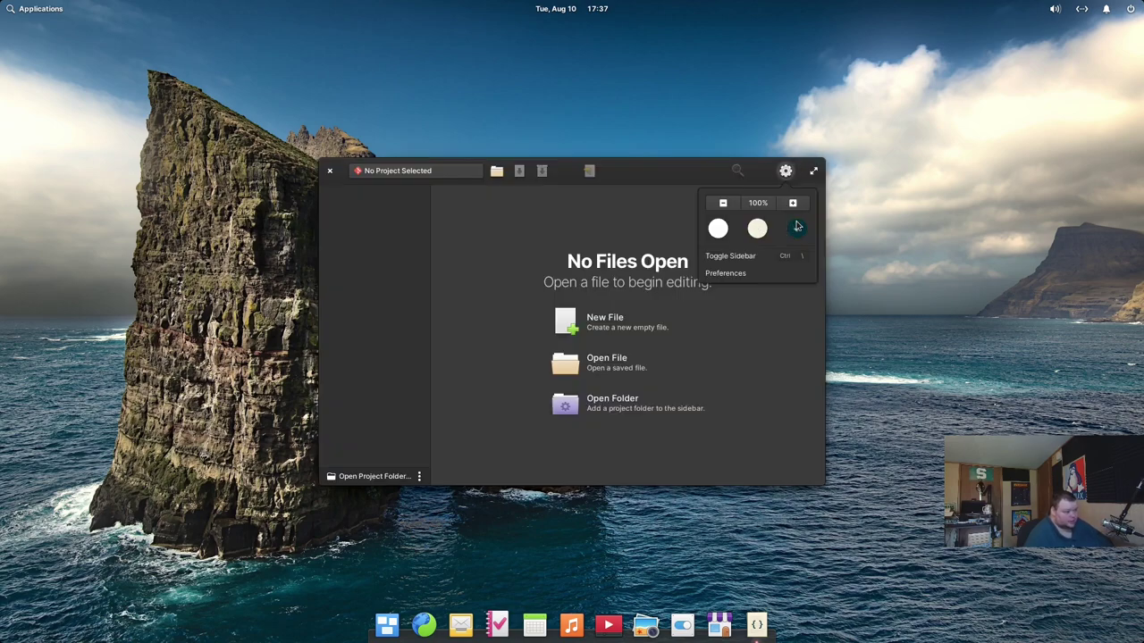
pyautogui.click(619, 210)
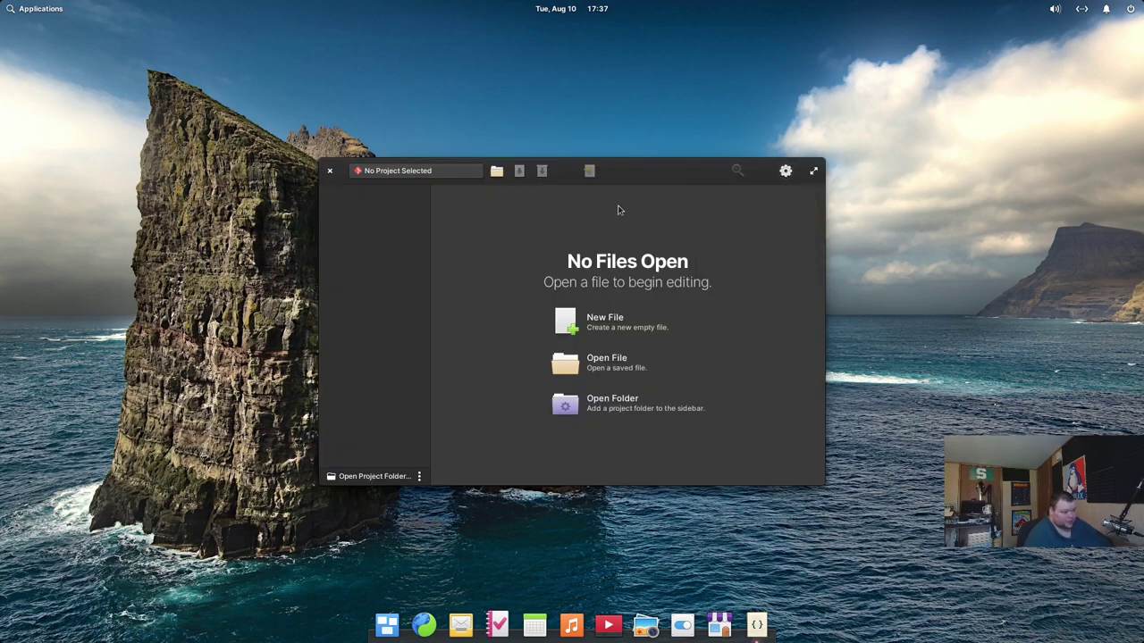
pyautogui.click(331, 173)
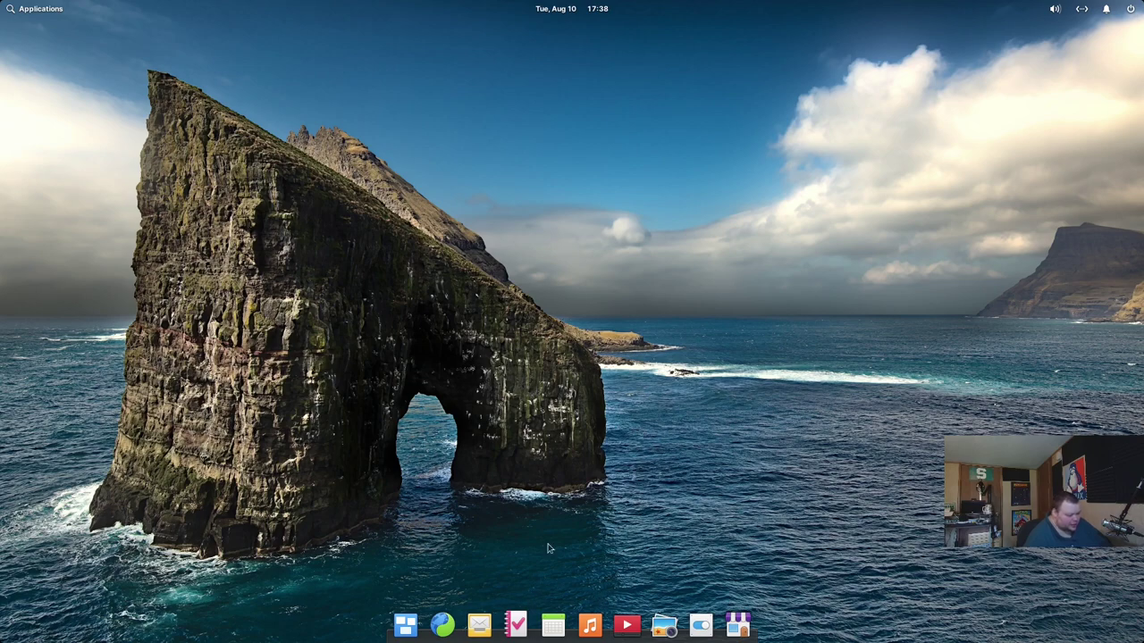
# Open Files and look inside the Documents, Downloads, Music and Pictures folders, returning to the home folder each time.
pyautogui.click(14, 9)
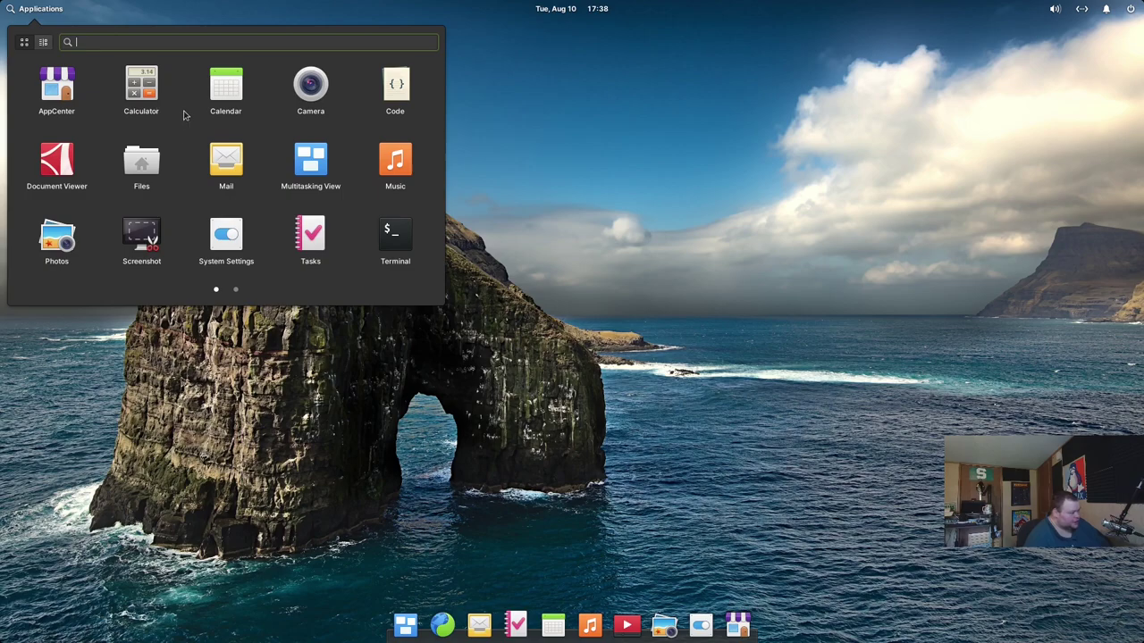
pyautogui.click(148, 164)
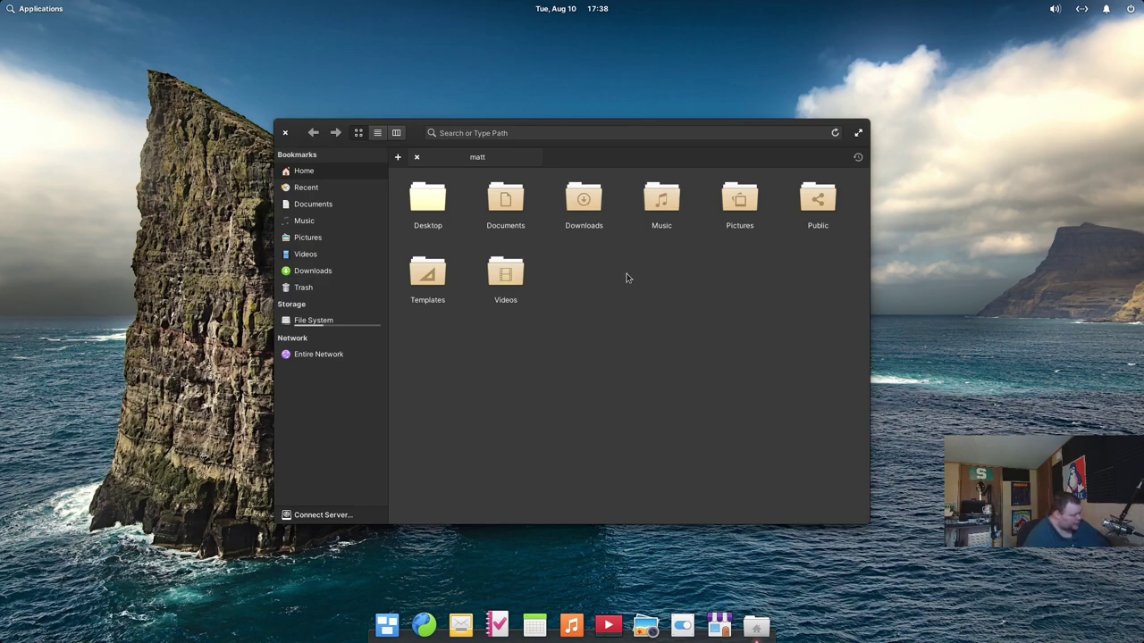
pyautogui.doubleClick(515, 204)
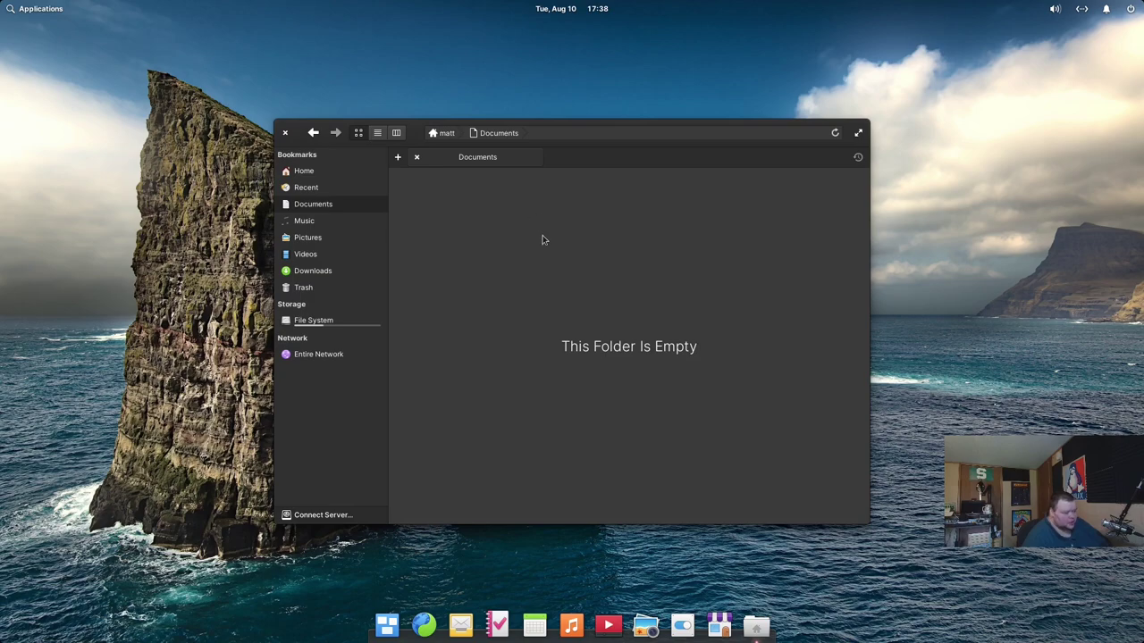
pyautogui.hotkey('alt', 'Left')
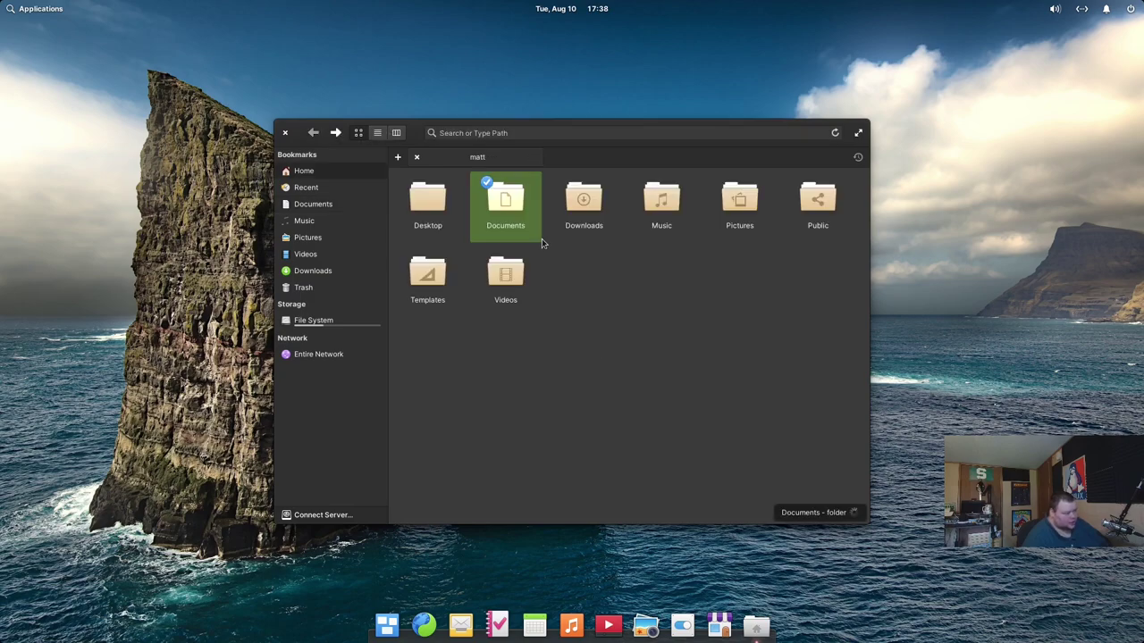
pyautogui.doubleClick(582, 214)
pyautogui.hotkey('alt', 'Left')
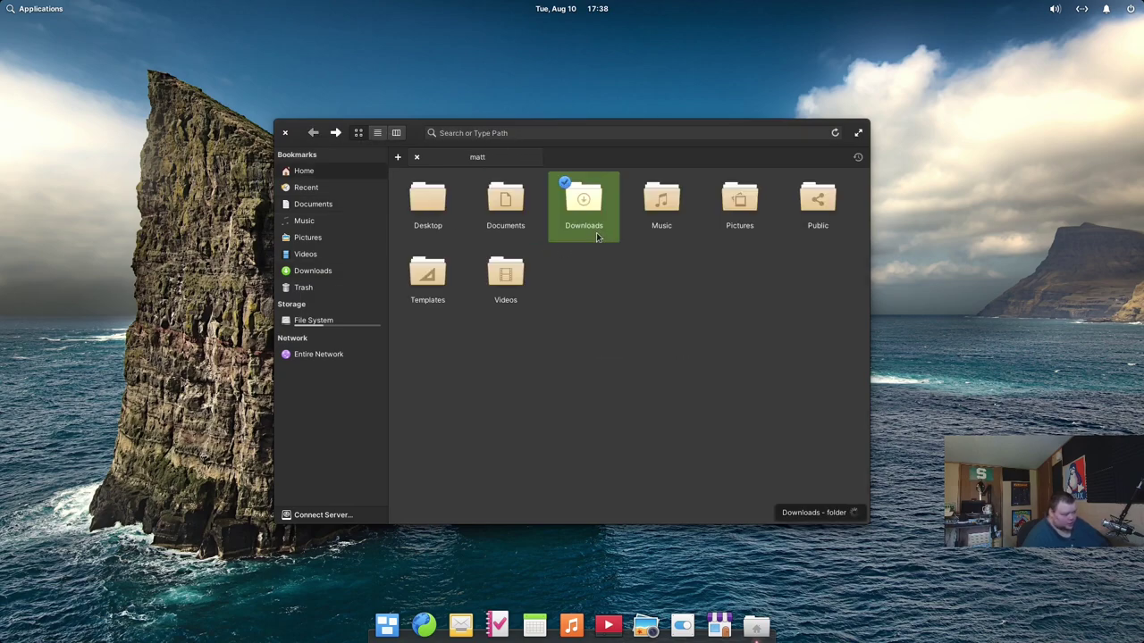
pyautogui.doubleClick(662, 204)
pyautogui.hotkey('alt', 'Left')
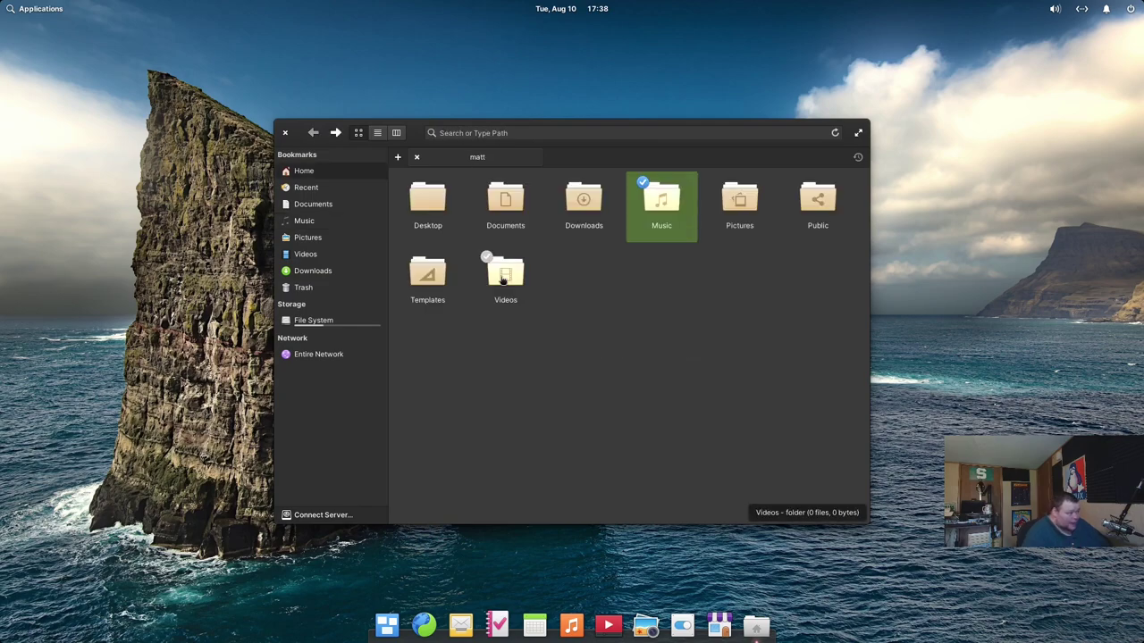
pyautogui.doubleClick(735, 206)
pyautogui.hotkey('alt', 'Left')
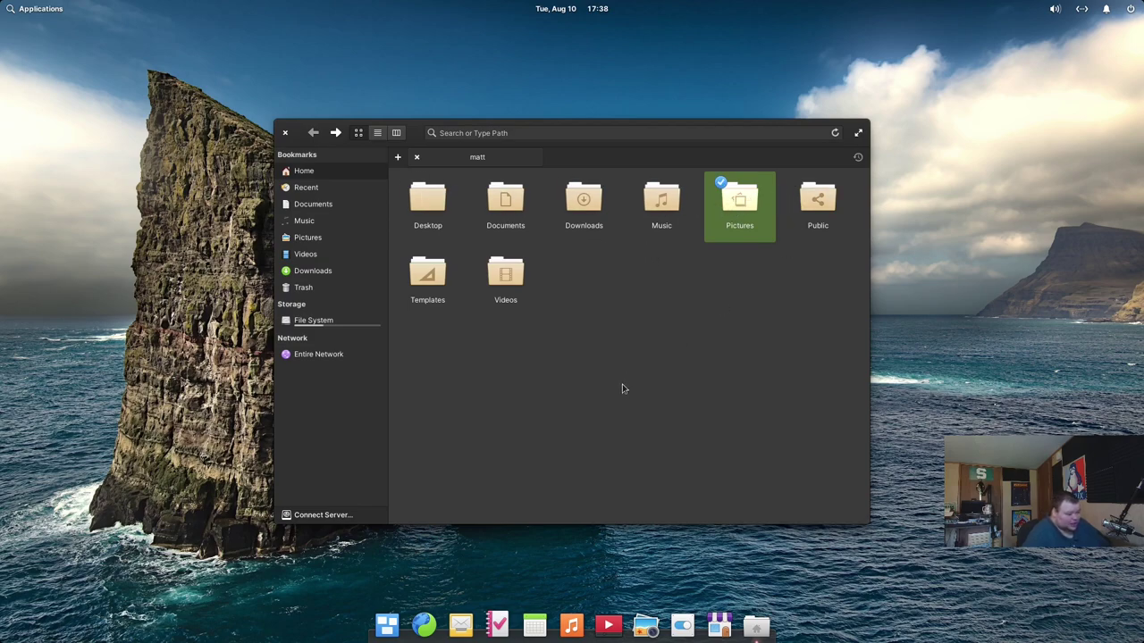
# Check the Applications page in System Settings, search the settings for "single", and close the window.
pyautogui.click(682, 626)
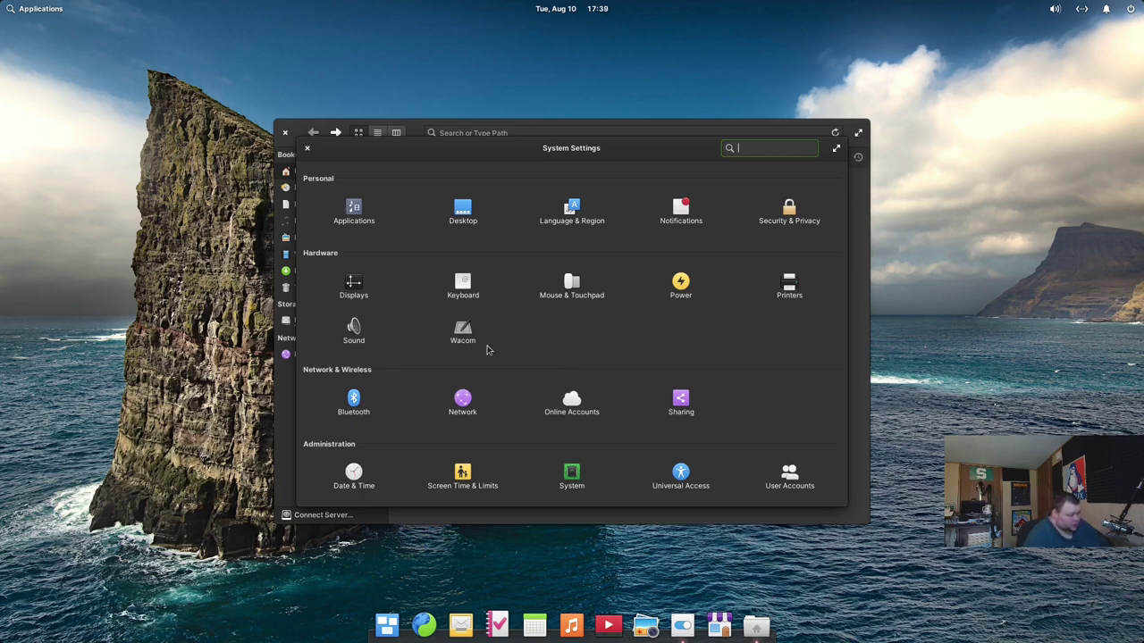
pyautogui.click(350, 207)
pyautogui.click(354, 149)
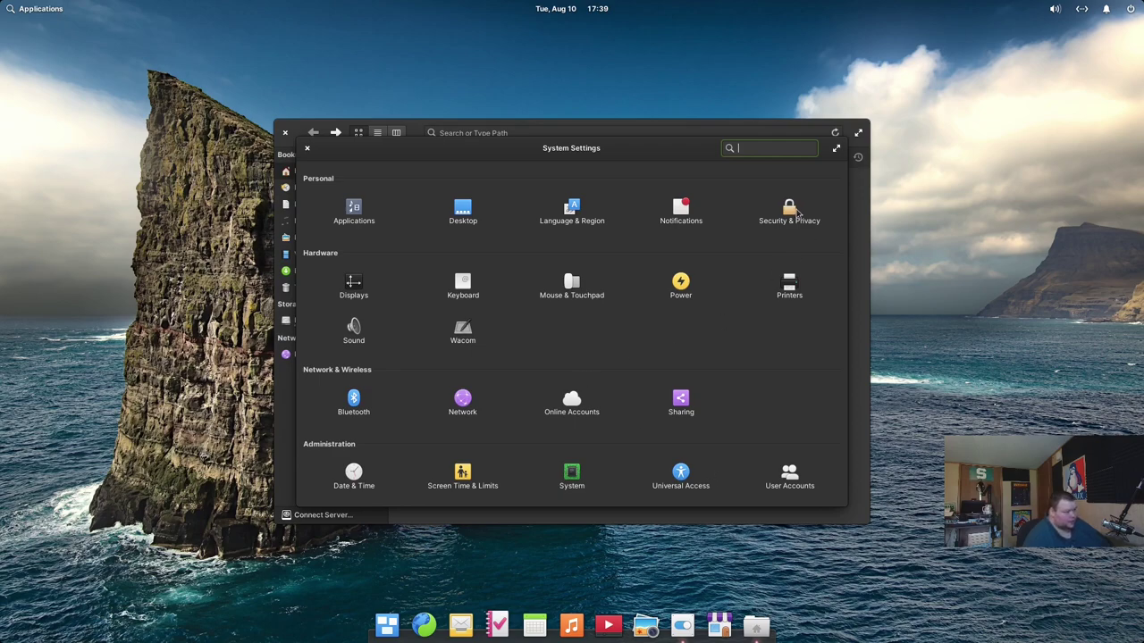
pyautogui.write('single')
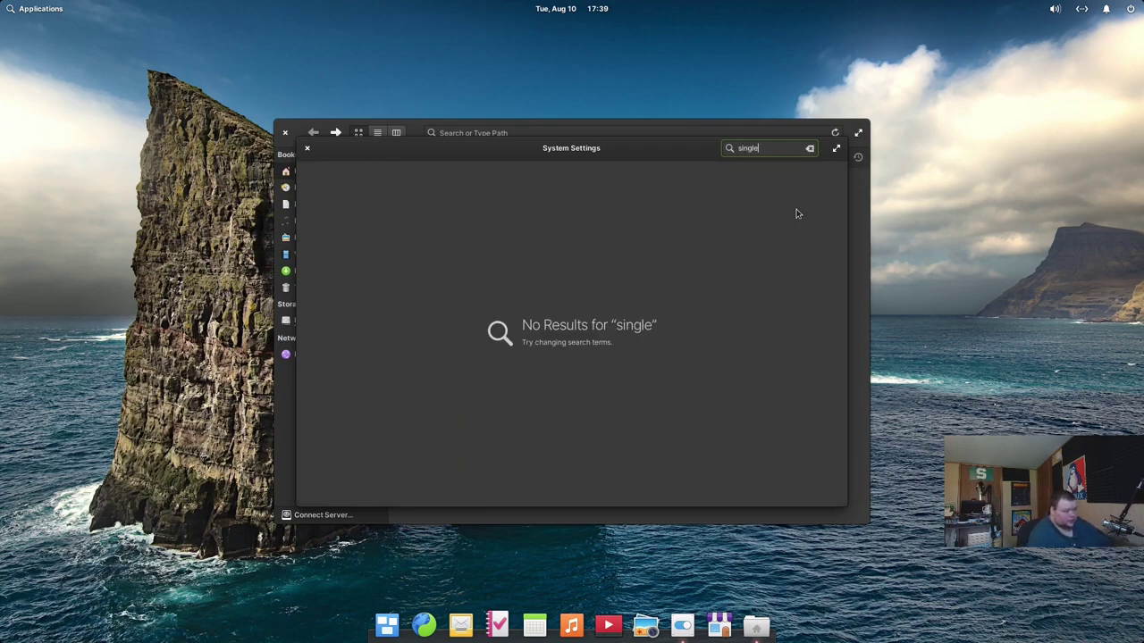
pyautogui.click(306, 148)
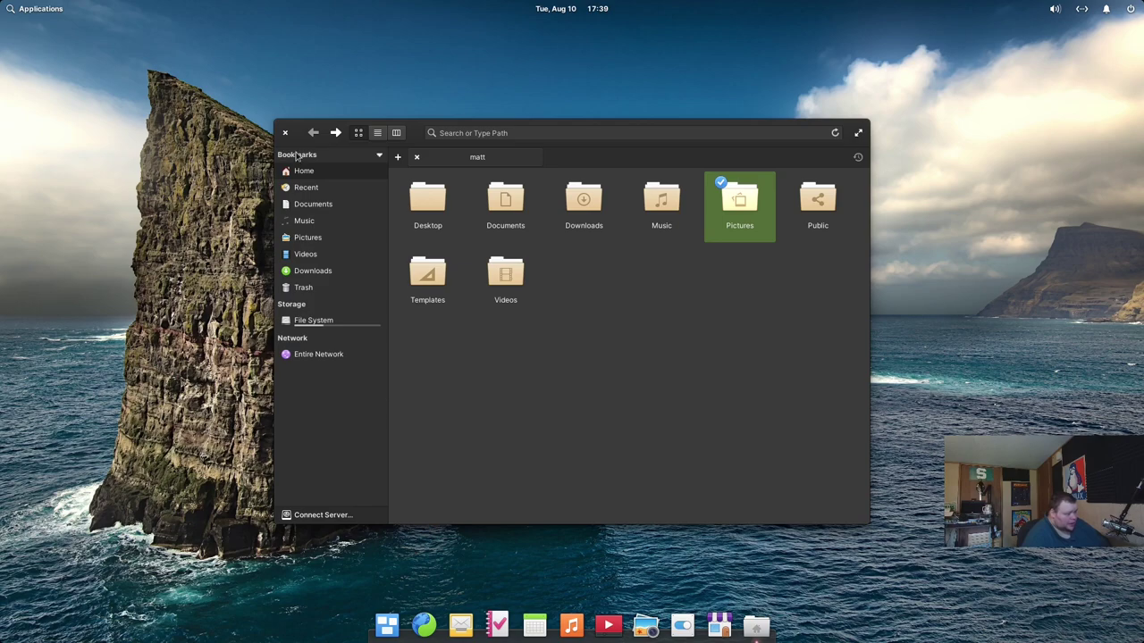
# View the context options for the selected Pictures folder and for the current tab in Files, and dismiss them.
pyautogui.rightClick(499, 380)
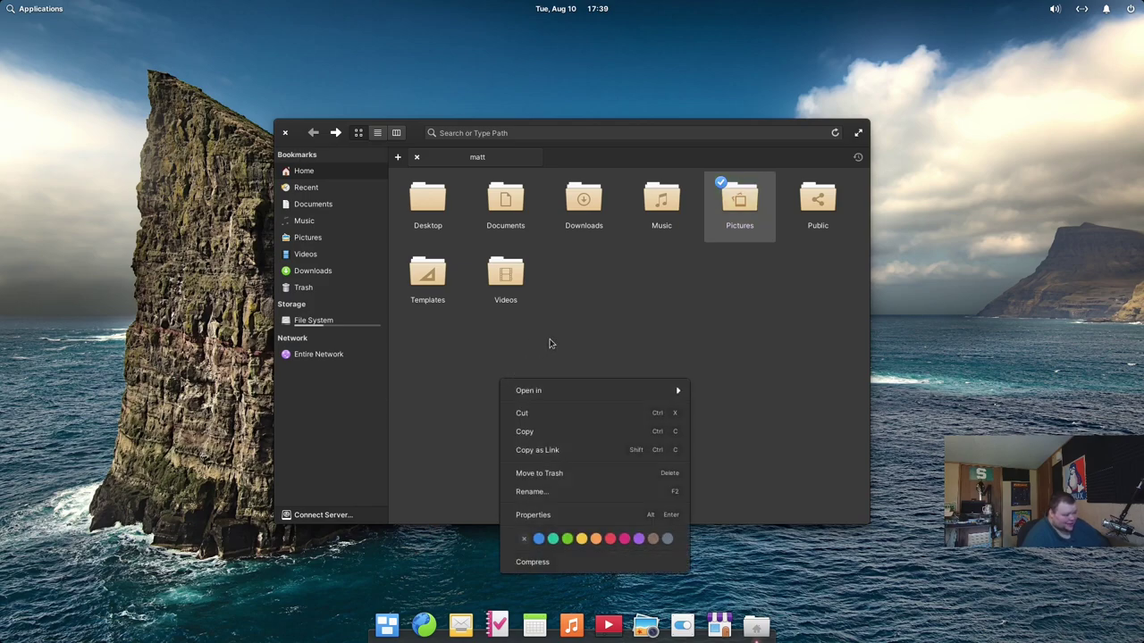
pyautogui.click(616, 322)
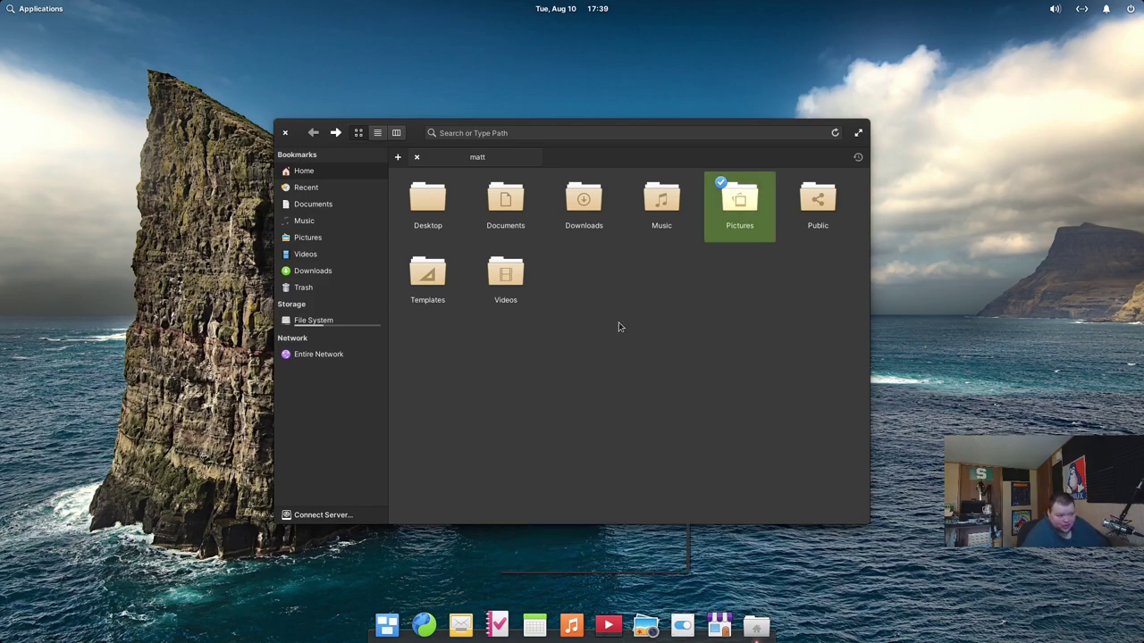
pyautogui.rightClick(425, 159)
pyautogui.click(522, 163)
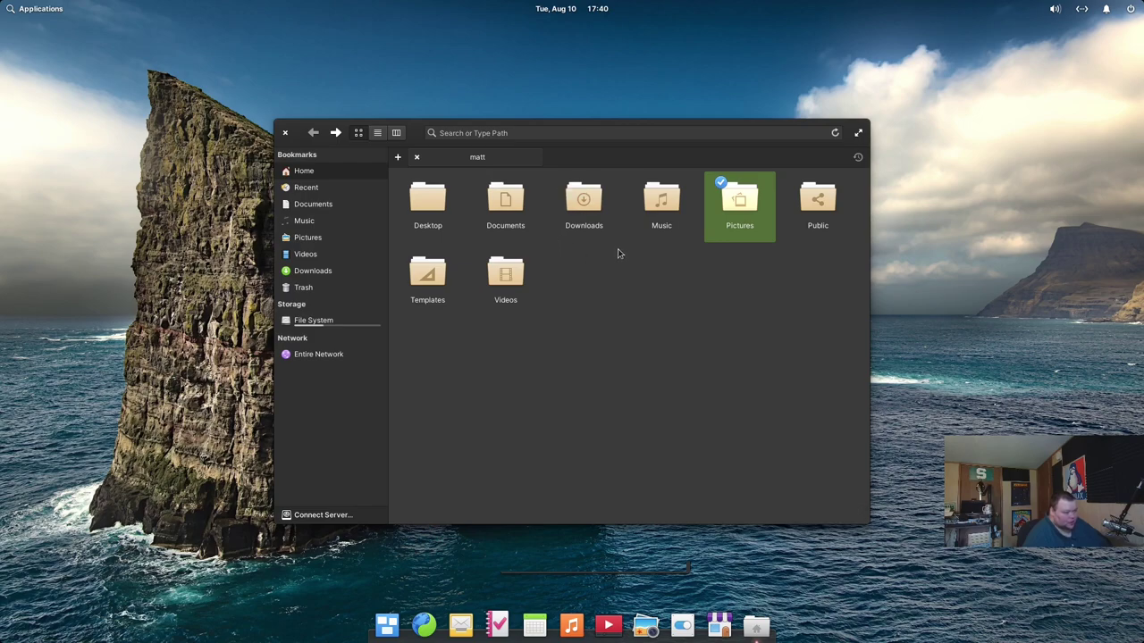
# View the Recent and Documents bookmarks in Files and go back to the home folder.
pyautogui.click(332, 188)
pyautogui.click(327, 176)
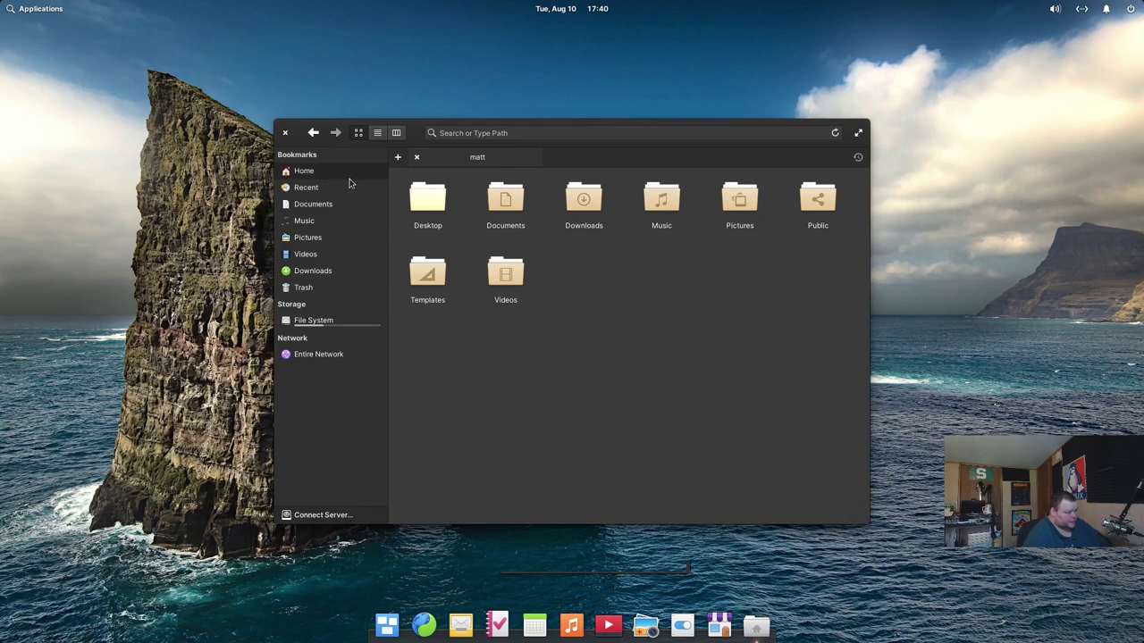
pyautogui.click(340, 187)
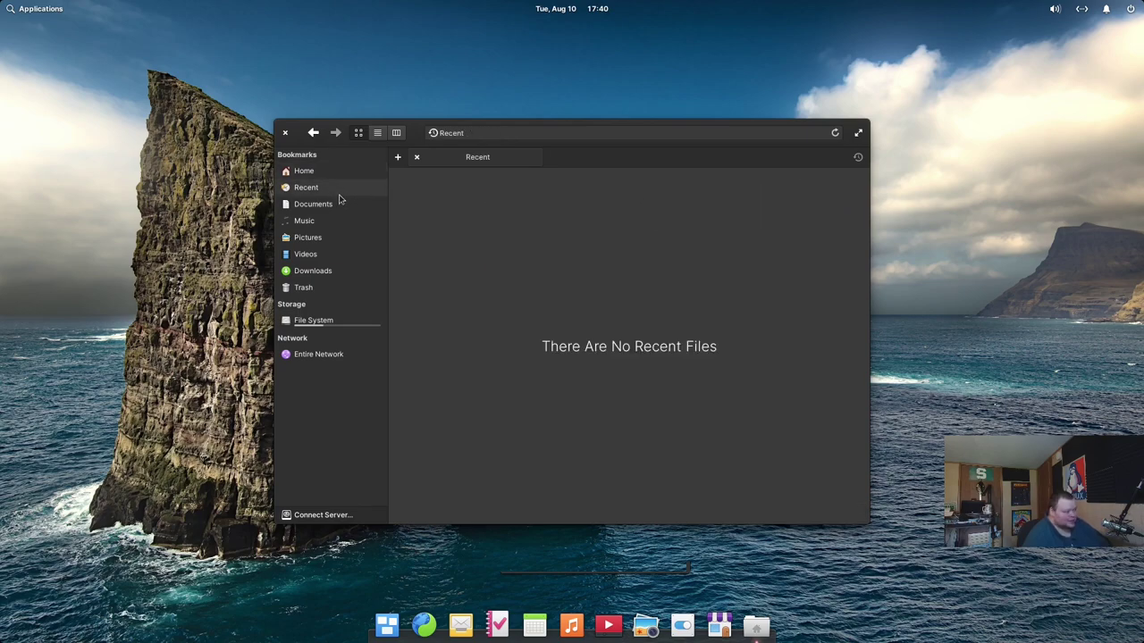
pyautogui.click(346, 205)
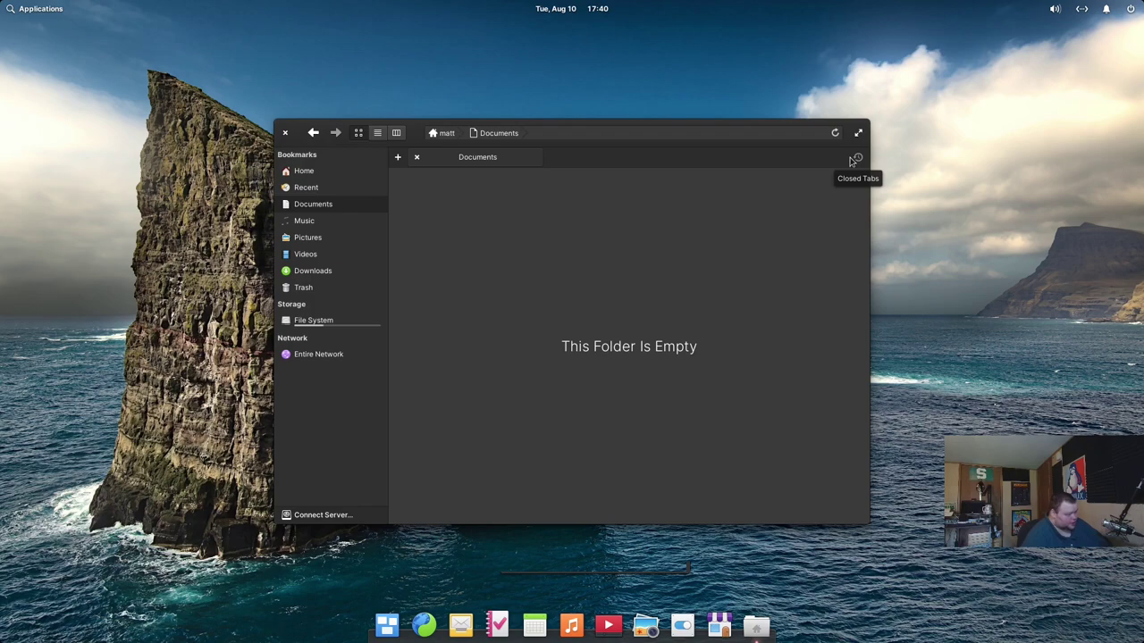
pyautogui.click(313, 134)
pyautogui.click(313, 133)
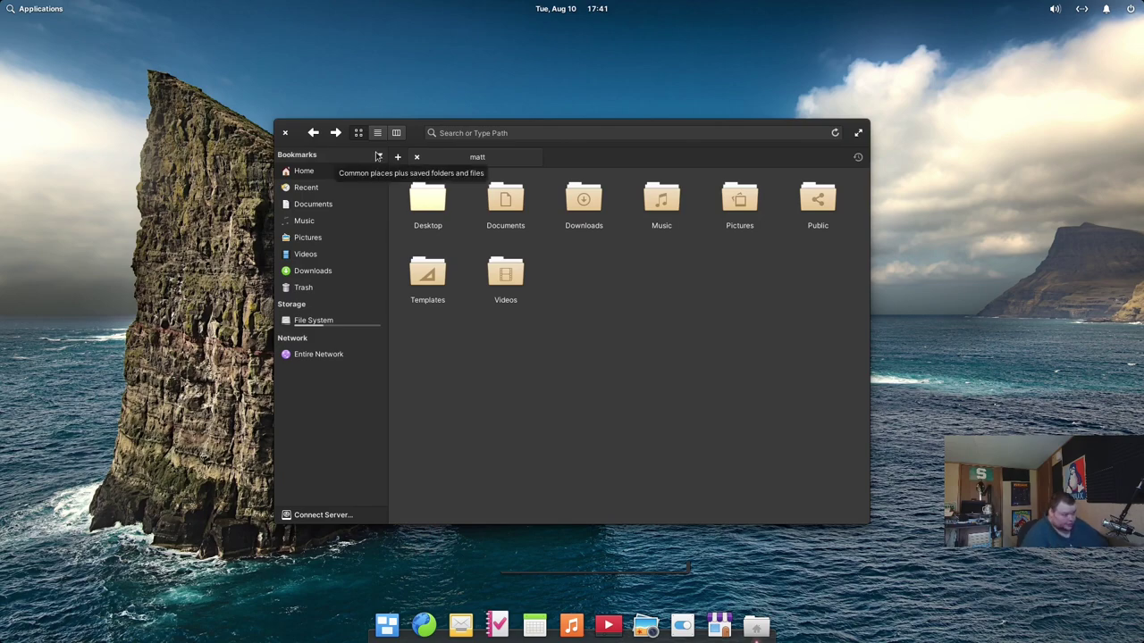
# Check the server connection option and open the Entire Network location in Files.
pyautogui.click(317, 517)
pyautogui.click(306, 361)
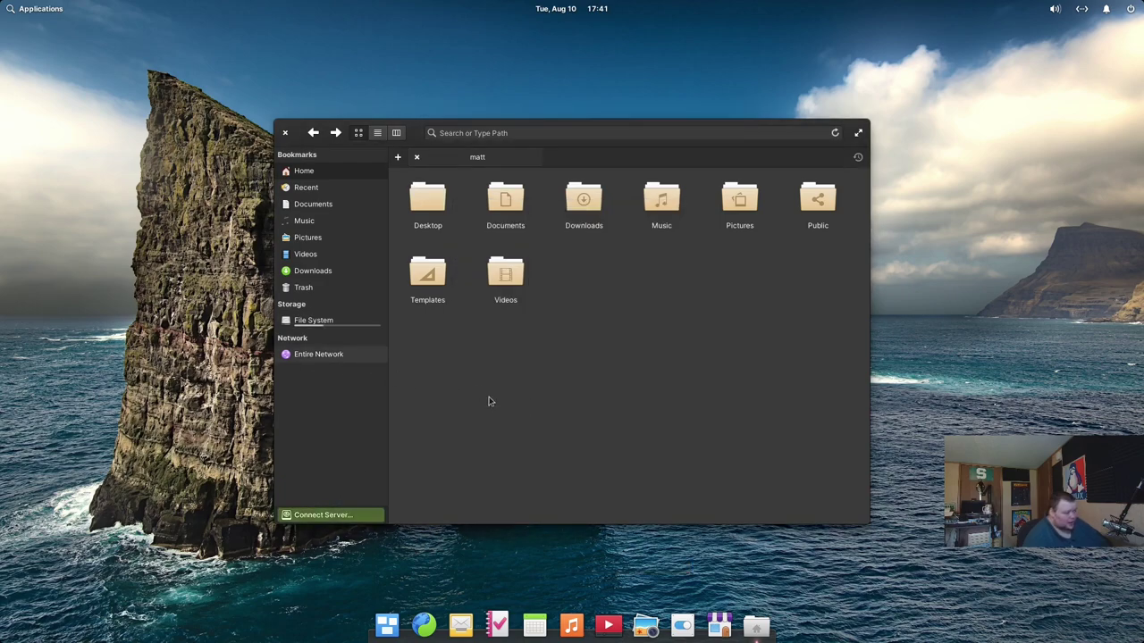
pyautogui.click(345, 358)
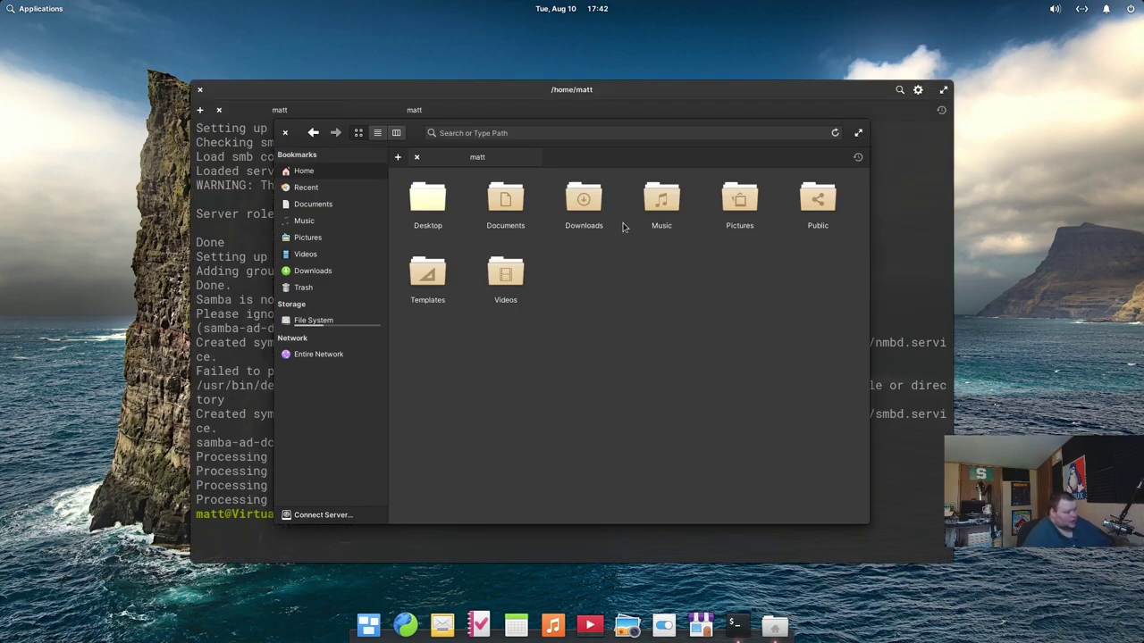
# Close the Files and Terminal windows and open a fresh Terminal window.
pyautogui.click(286, 132)
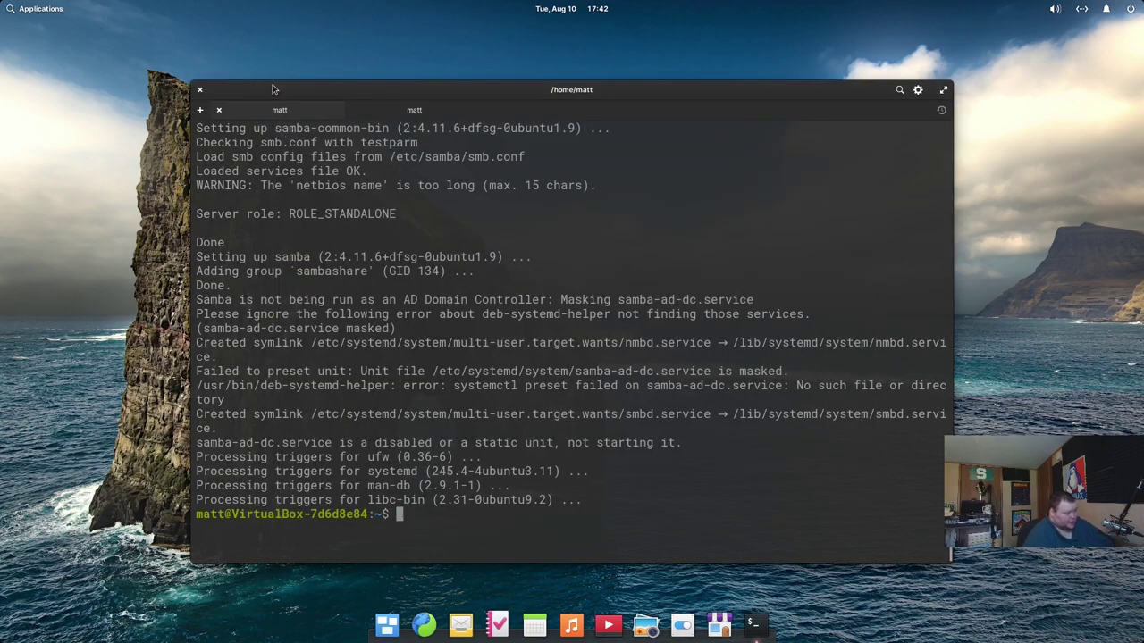
pyautogui.click(201, 91)
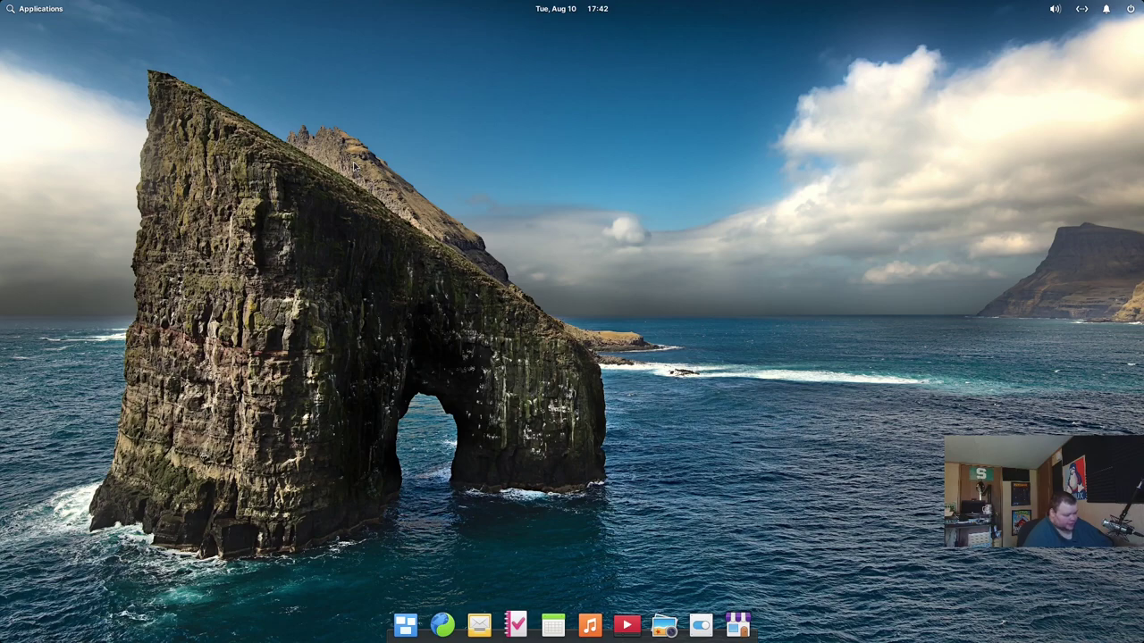
pyautogui.click(32, 11)
pyautogui.click(404, 237)
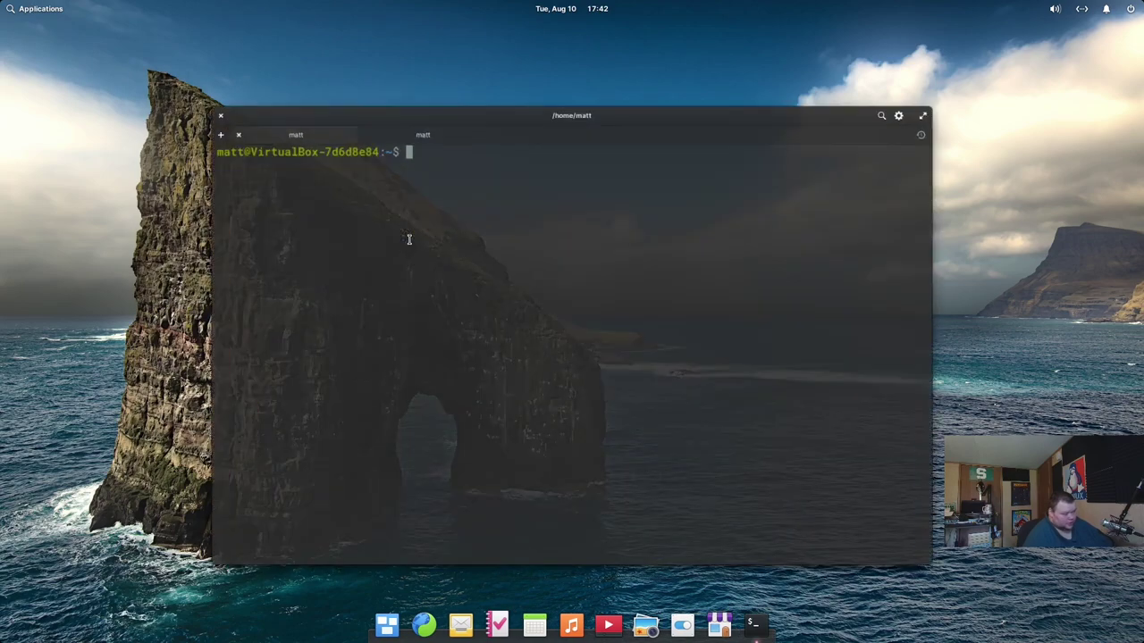
# Send a desktop notification from the Terminal with the command notify-send "test".
pyautogui.write('notif')
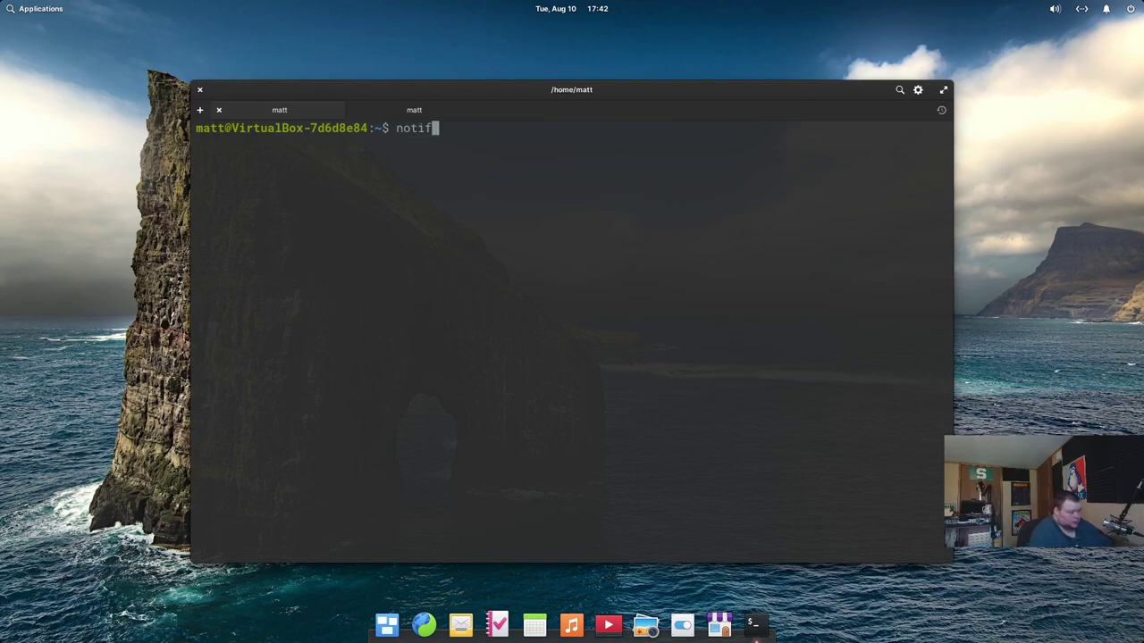
pyautogui.write('y-send "te')
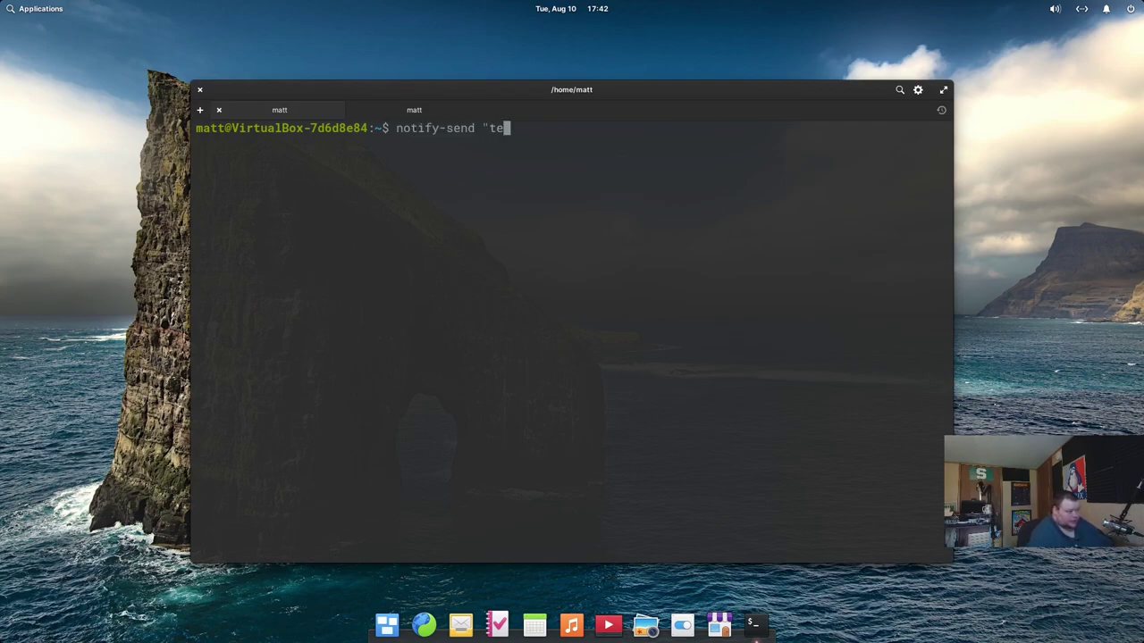
pyautogui.write('st"')
pyautogui.press('Return')
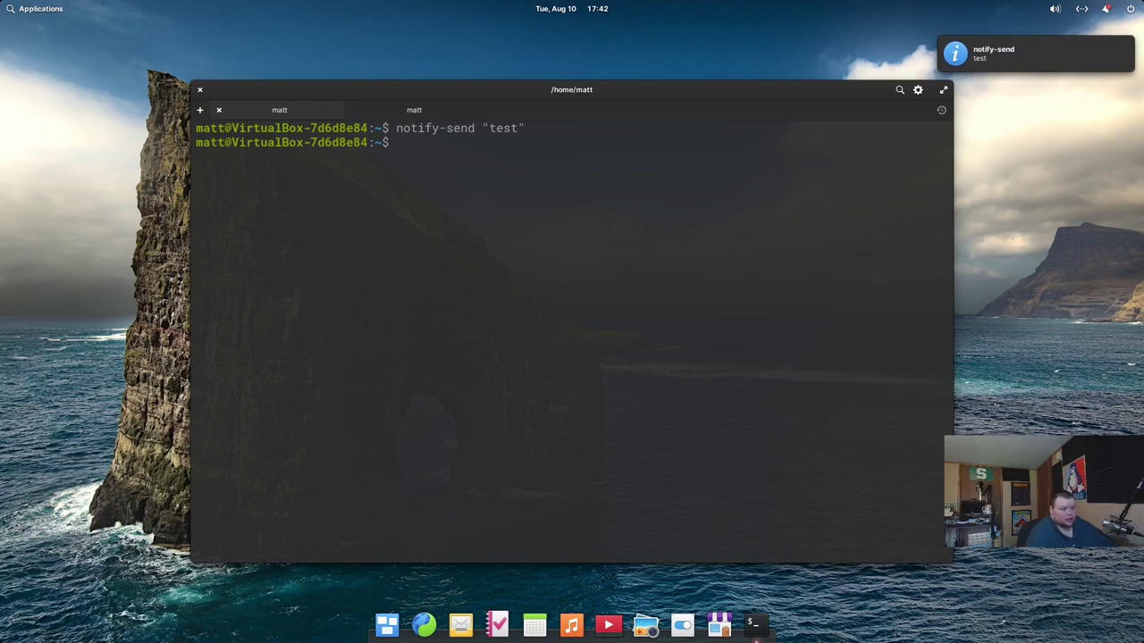
# View the test notification in the notification list, clear the Other group and close the list.
pyautogui.moveTo(997, 57)
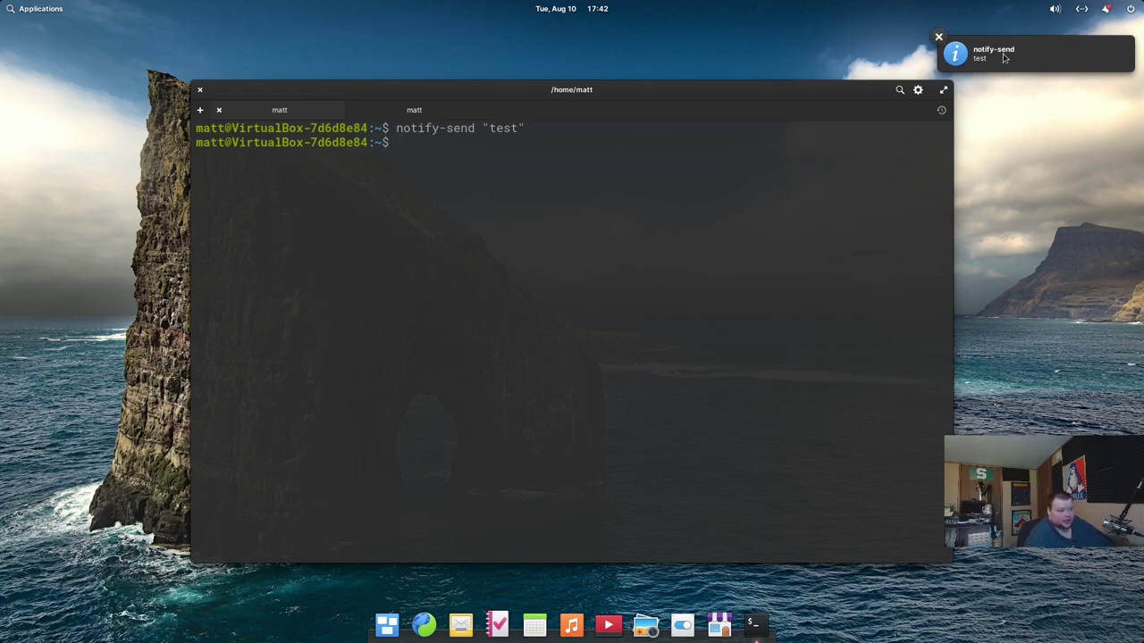
pyautogui.click(1109, 9)
pyautogui.click(1108, 9)
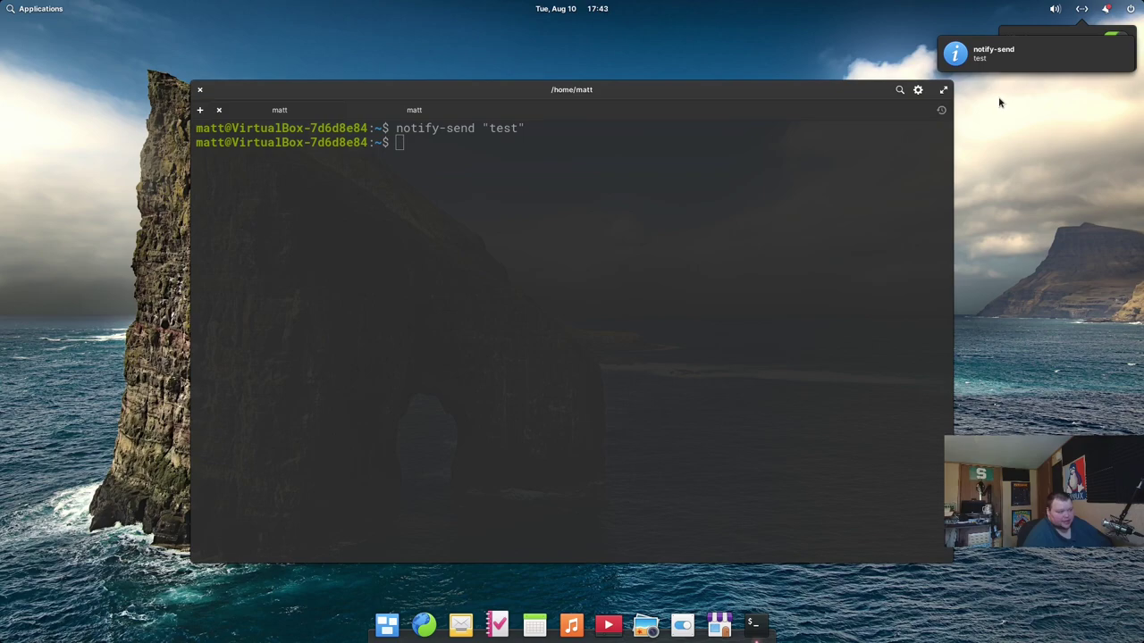
pyautogui.click(1108, 9)
pyautogui.moveTo(1048, 103)
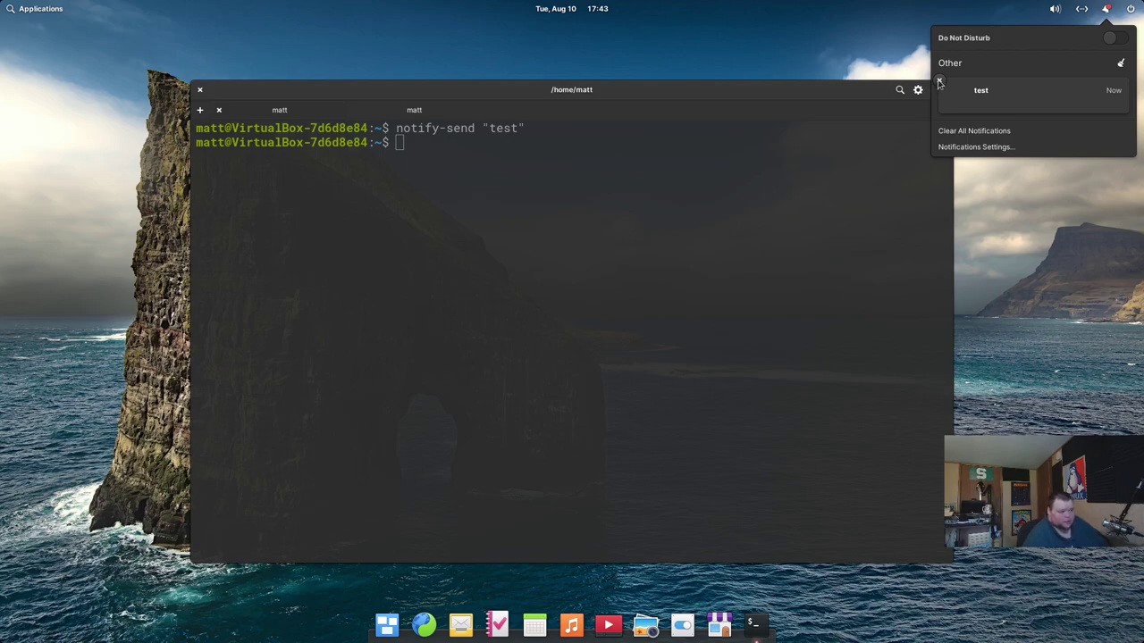
pyautogui.click(1121, 64)
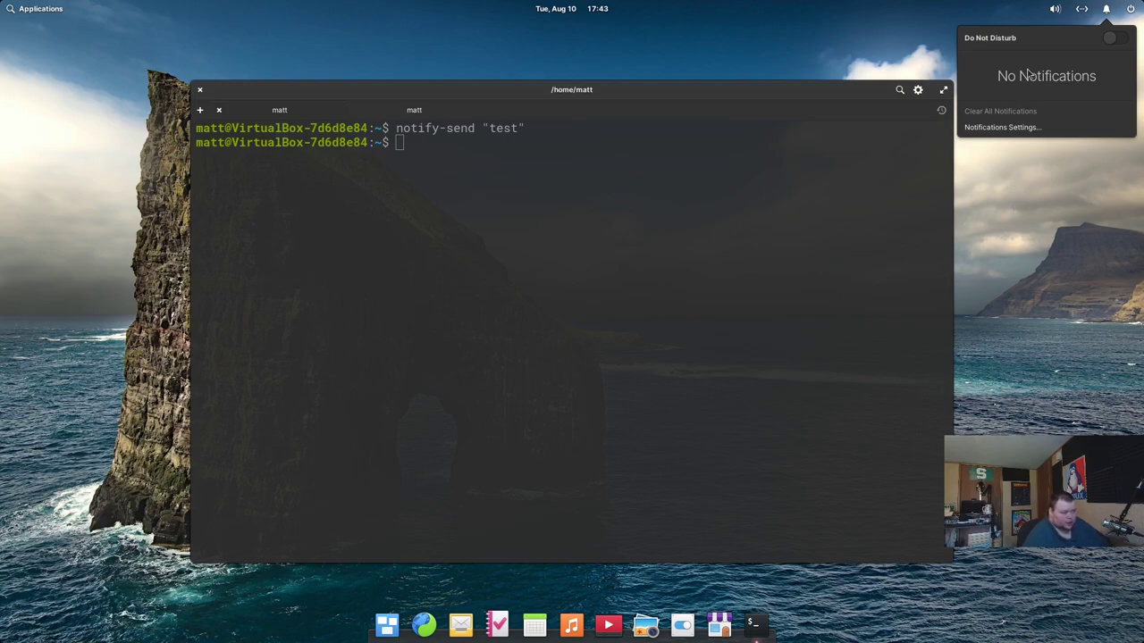
pyautogui.click(1020, 235)
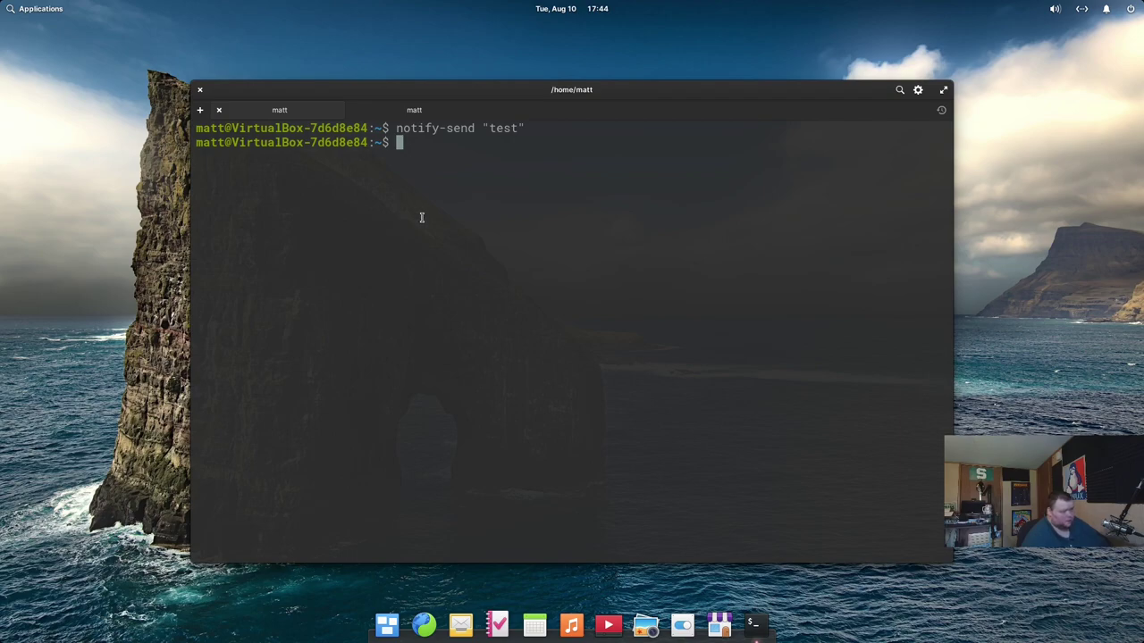
# Close the Terminal window and open the Gestures page of the Mouse & Touchpad settings.
pyautogui.click(200, 90)
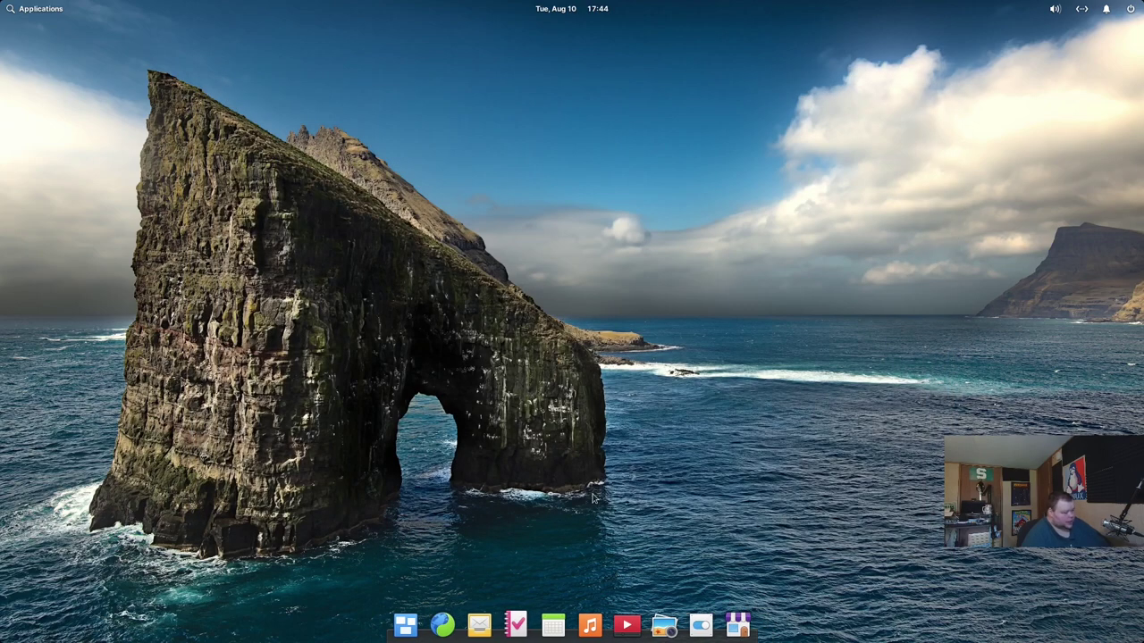
pyautogui.click(701, 623)
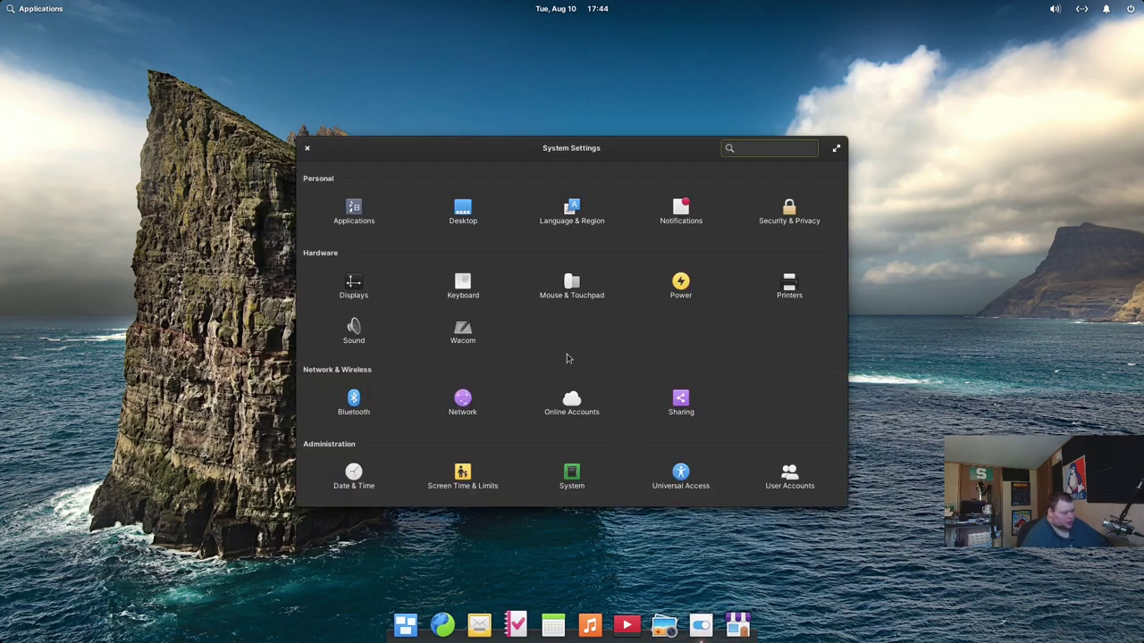
pyautogui.click(576, 281)
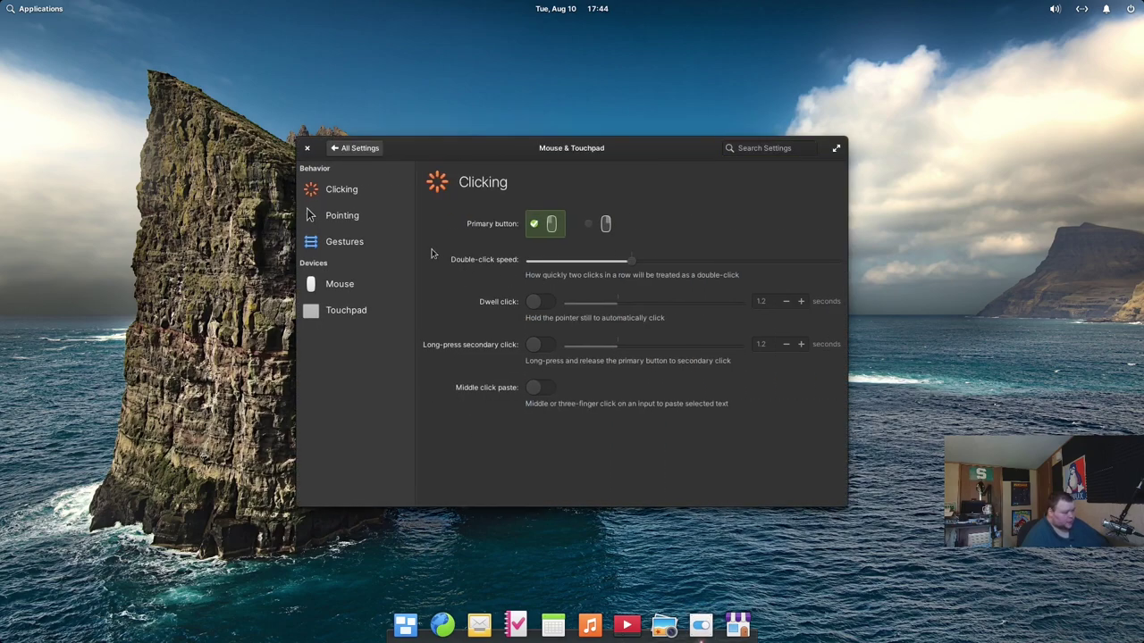
pyautogui.click(359, 236)
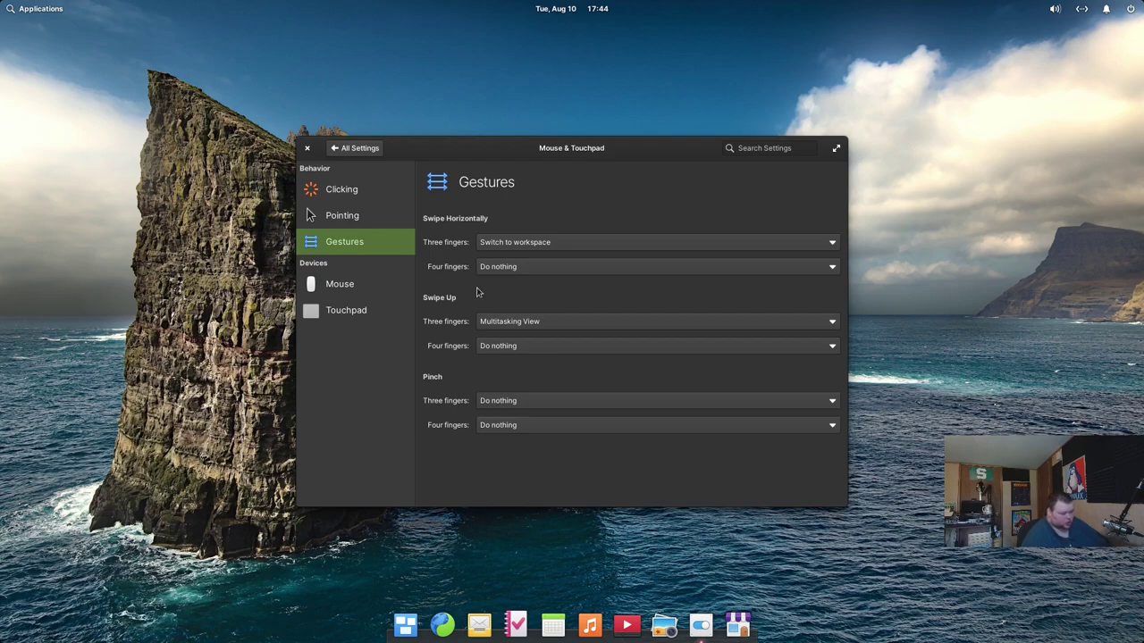
# Show the Multitasking View, look at the empty second workspace and return to the settings window on the first workspace.
pyautogui.click(404, 625)
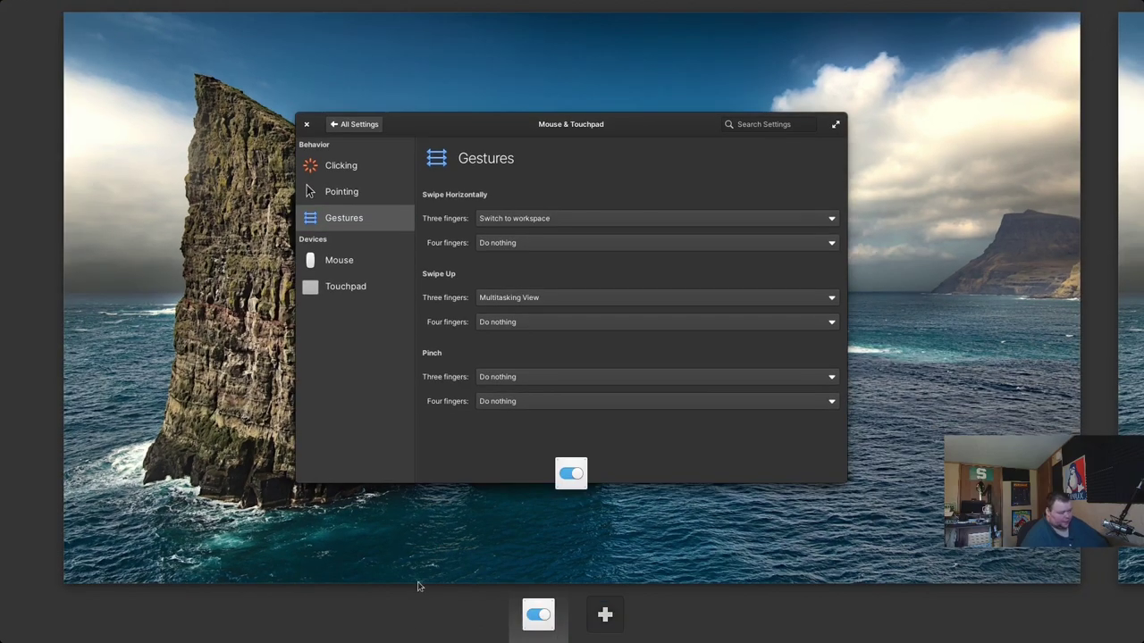
pyautogui.click(1130, 421)
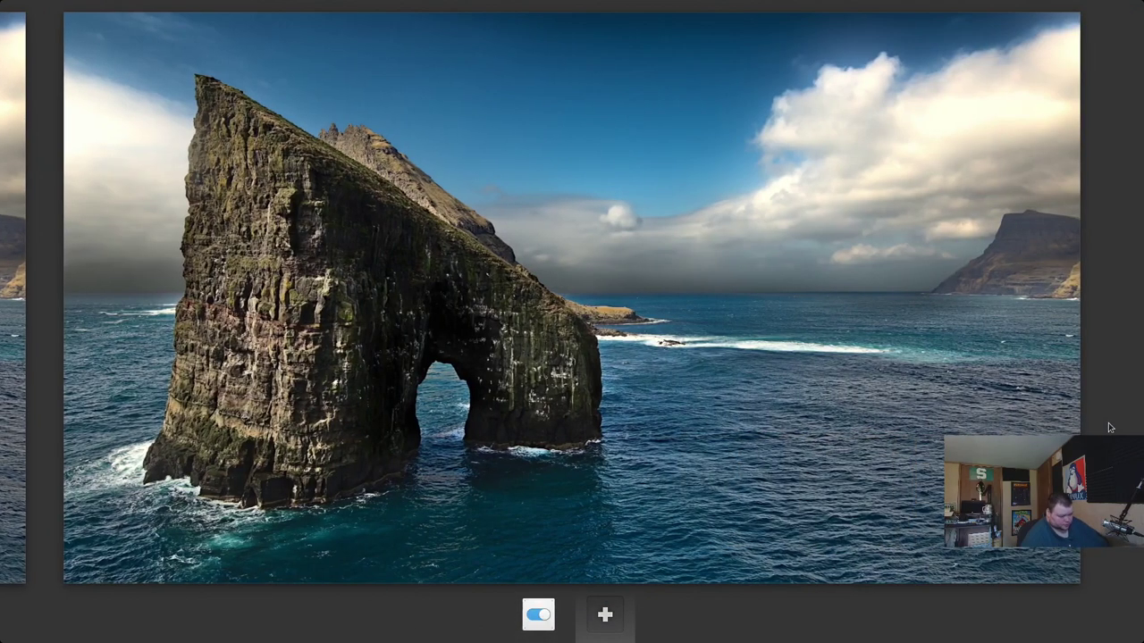
pyautogui.click(16, 332)
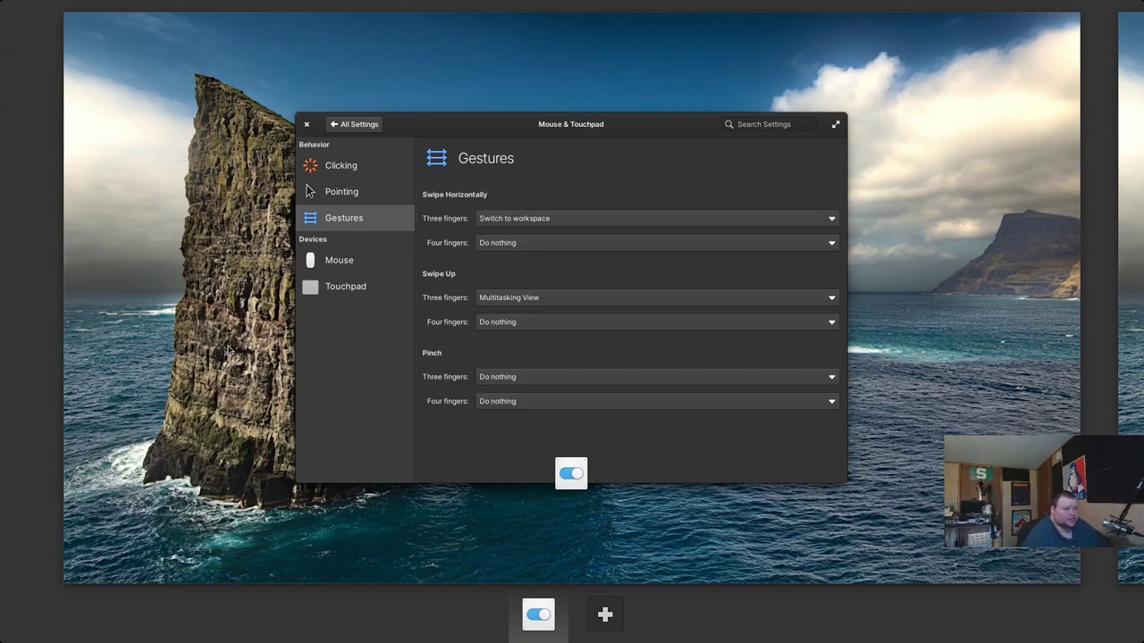
pyautogui.moveTo(383, 334)
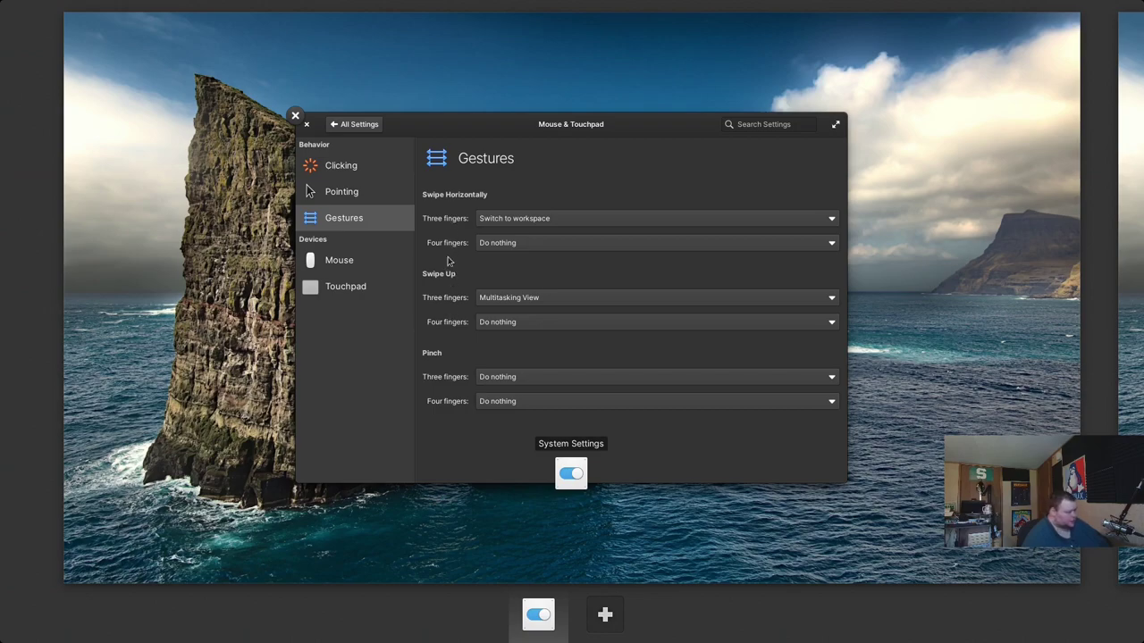
pyautogui.click(444, 261)
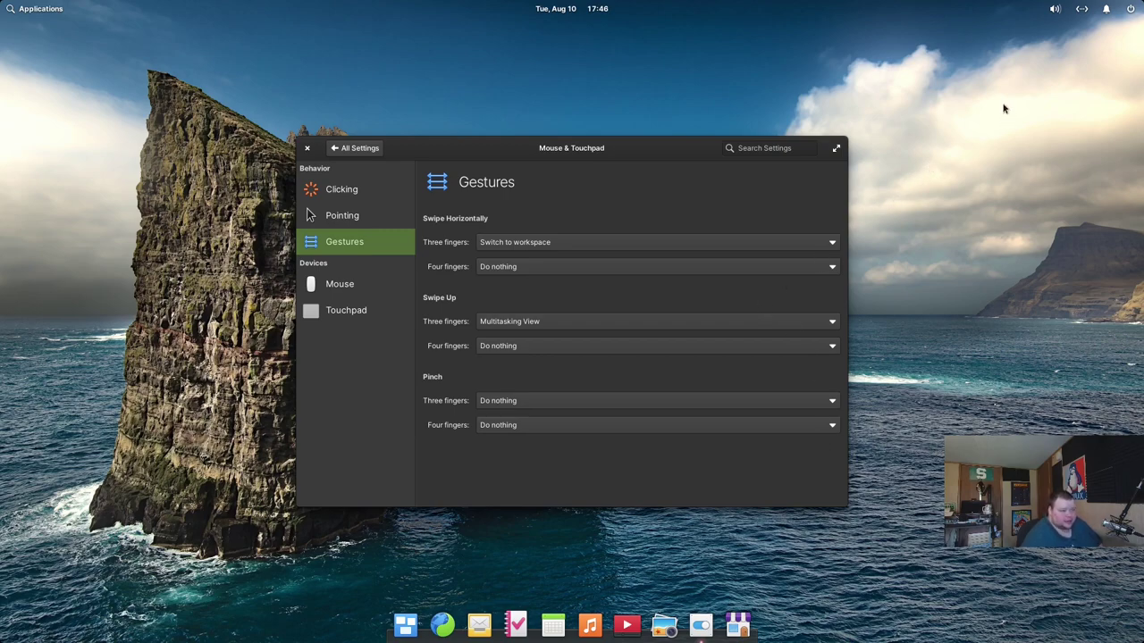
# Check the network and sound indicators and dismiss them.
pyautogui.click(1083, 9)
pyautogui.click(1068, 9)
pyautogui.click(1055, 9)
pyautogui.click(719, 87)
# Search all settings for "Acces", clear the search and enable Show in Panel for Universal Access.
pyautogui.click(351, 151)
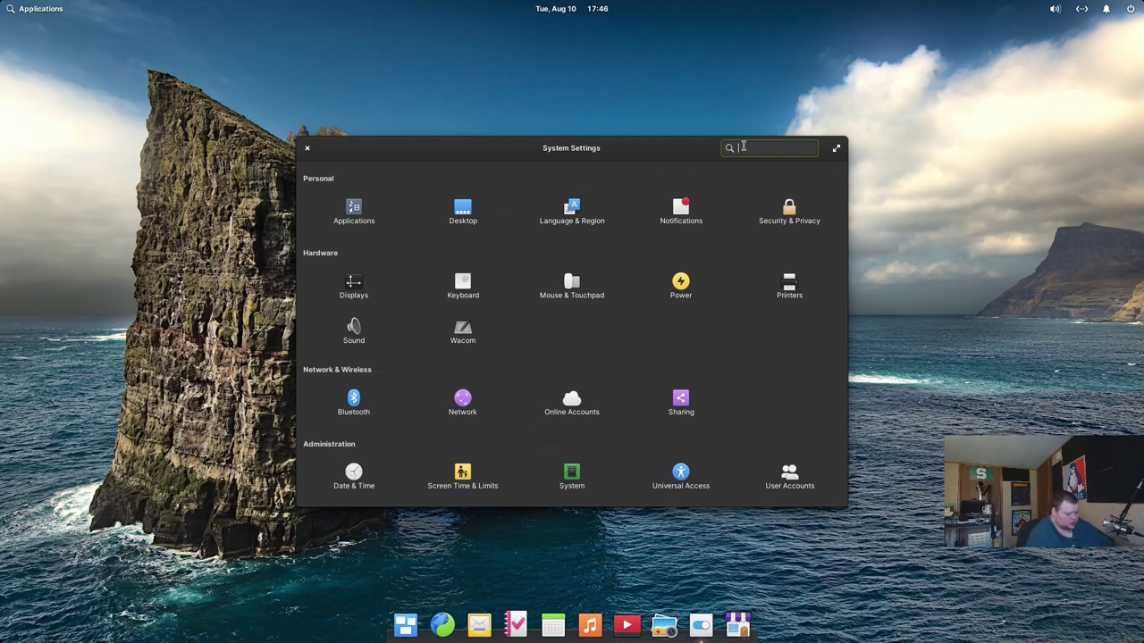
pyautogui.write('Acces')
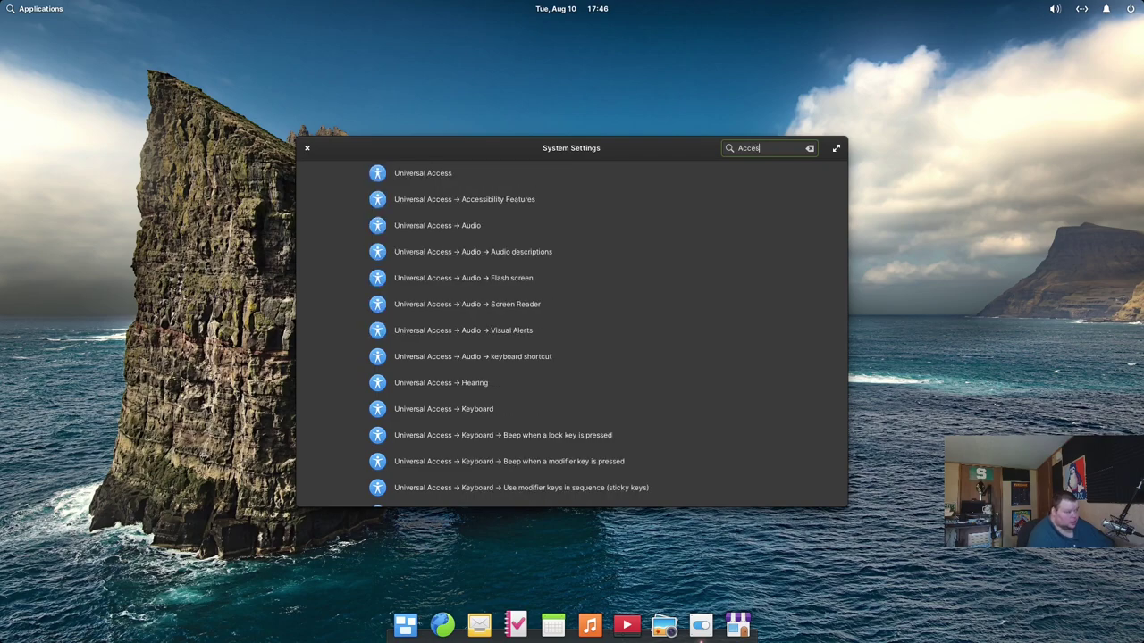
pyautogui.click(809, 148)
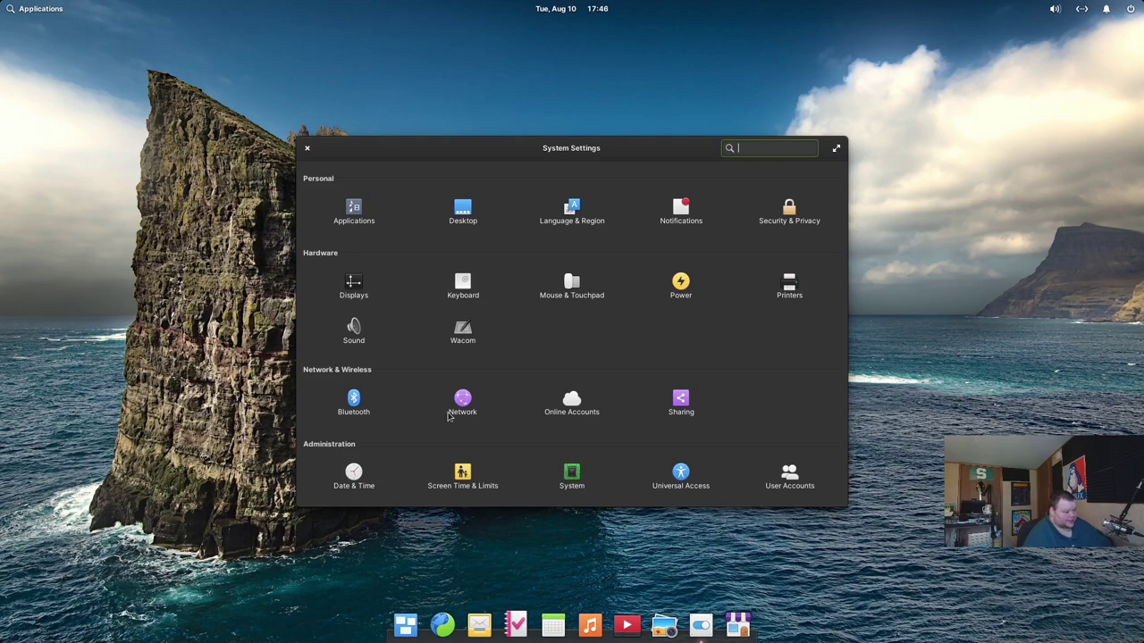
pyautogui.click(680, 476)
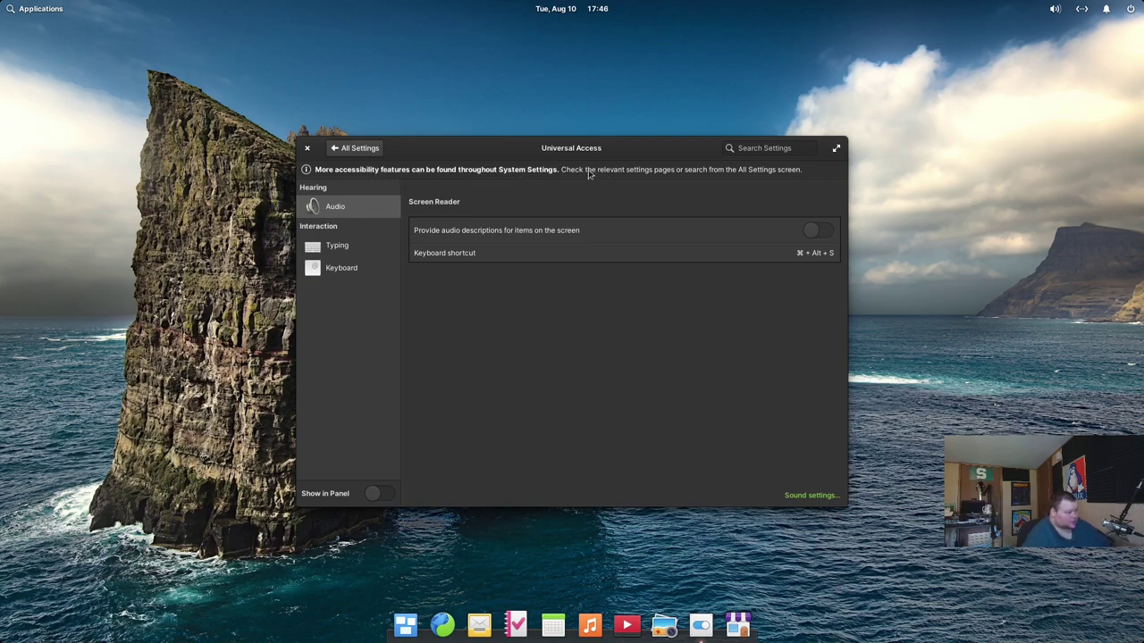
pyautogui.click(375, 496)
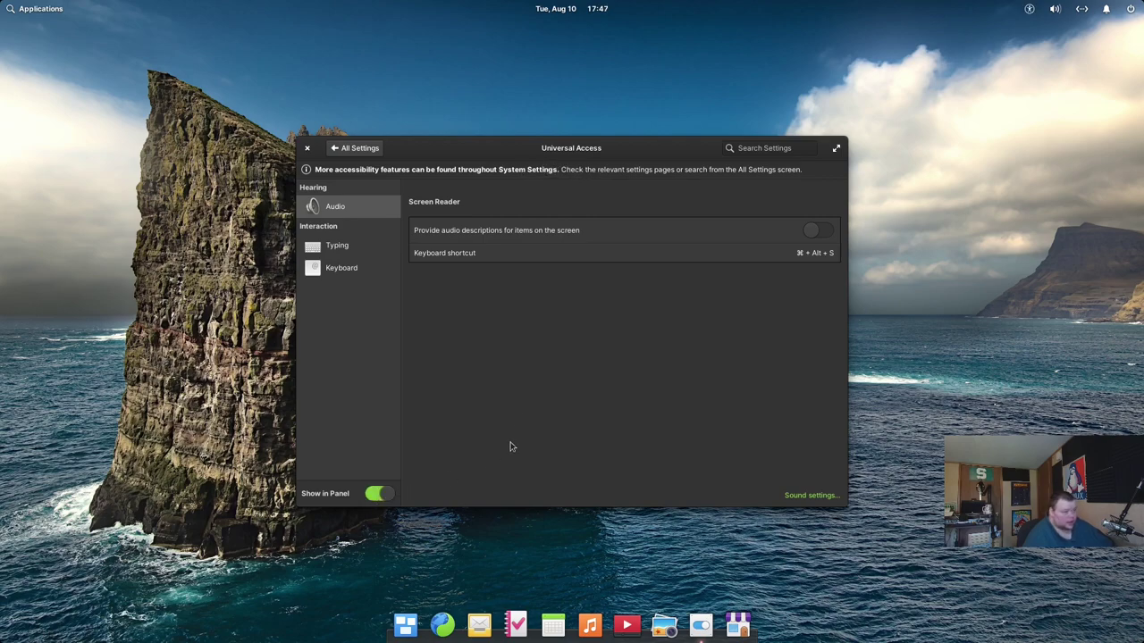
# Try a text size of 150% in the accessibility indicator, restore it to 100% and close the indicator.
pyautogui.click(1033, 11)
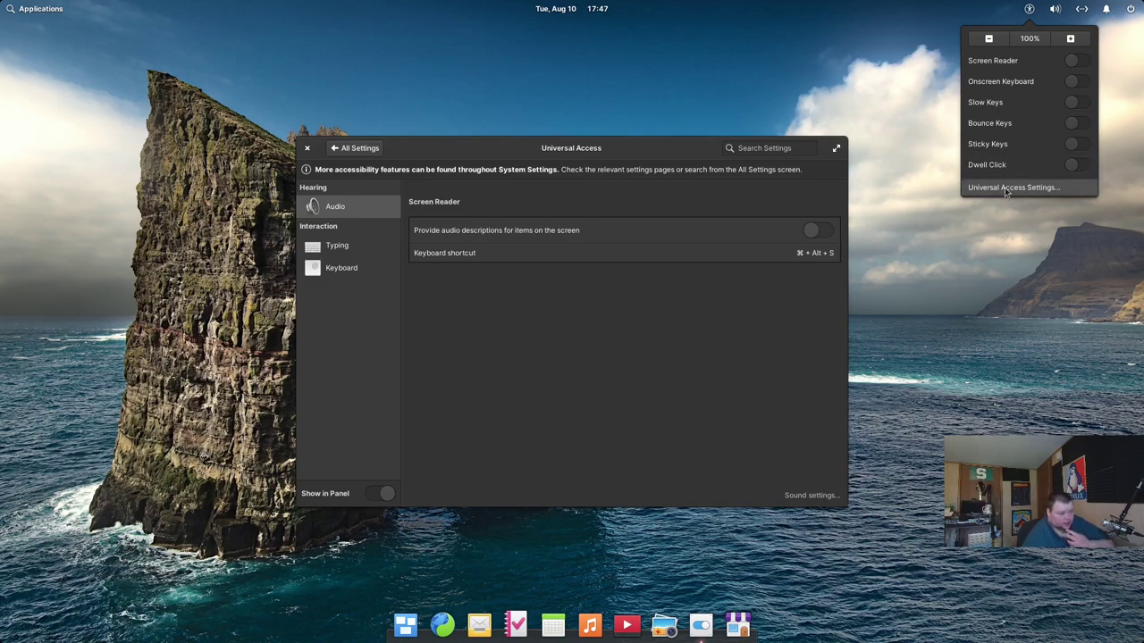
pyautogui.click(1071, 39)
pyautogui.click(1072, 40)
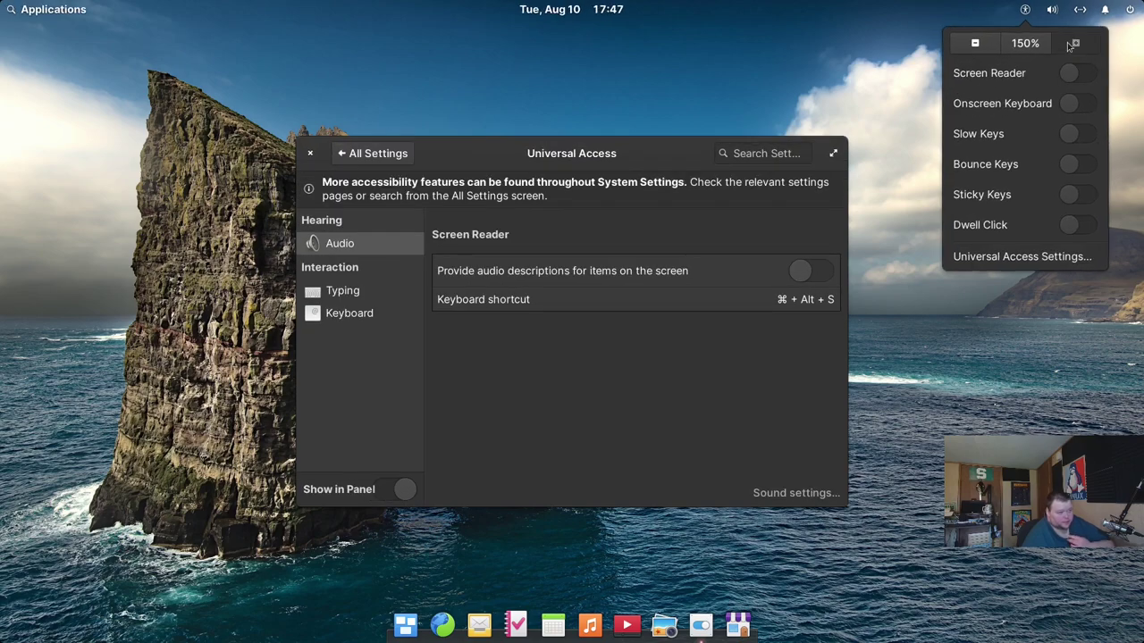
pyautogui.click(983, 47)
pyautogui.click(982, 47)
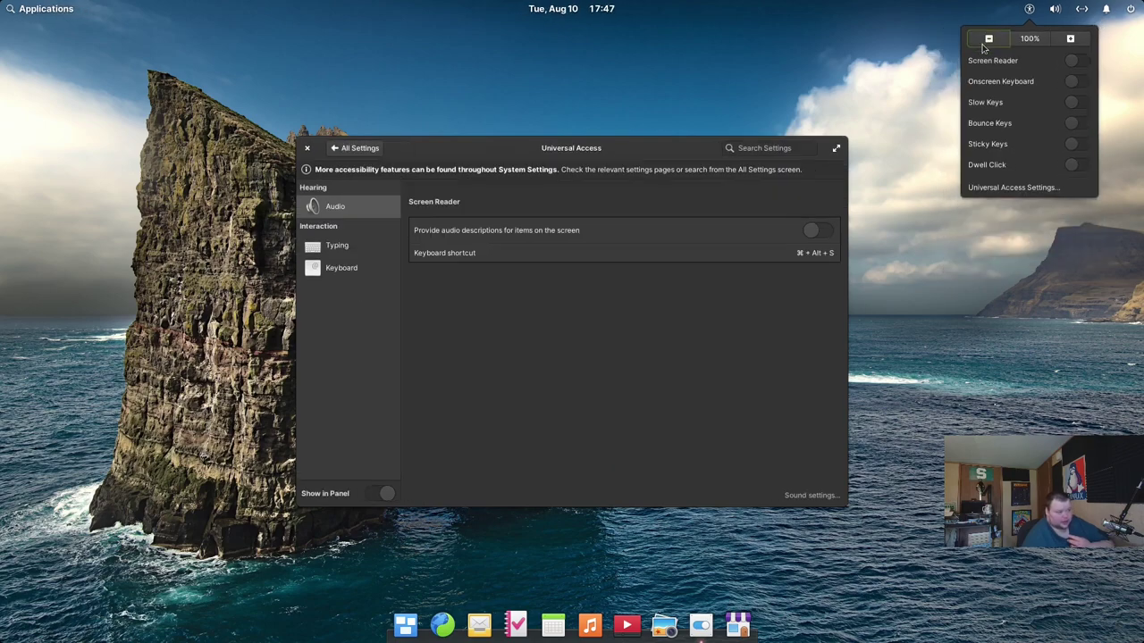
pyautogui.click(1028, 12)
pyautogui.click(1028, 12)
pyautogui.click(1021, 13)
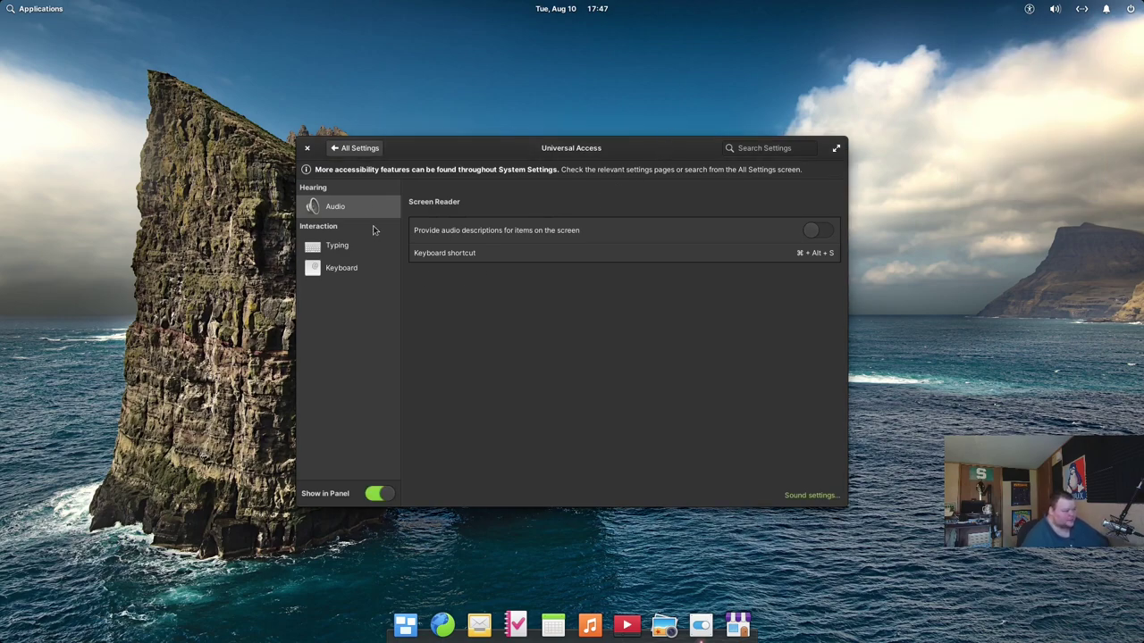
# Return to the settings overview, move its window higher on the desktop and open Universal Access.
pyautogui.click(359, 152)
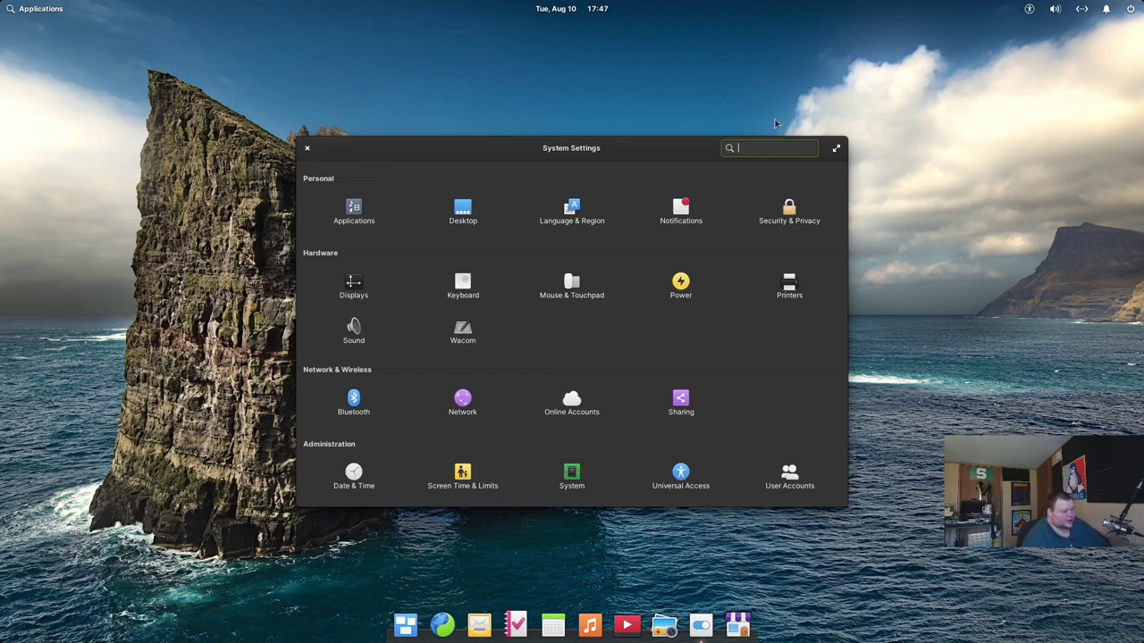
pyautogui.moveTo(543, 154); pyautogui.dragTo(529, 88)
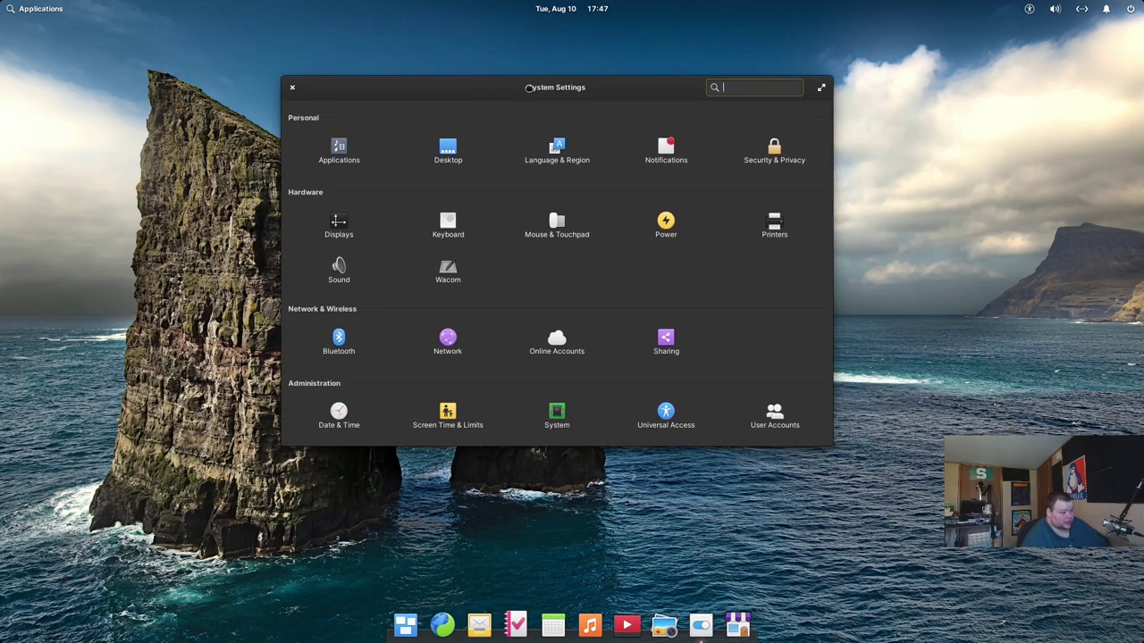
pyautogui.click(666, 414)
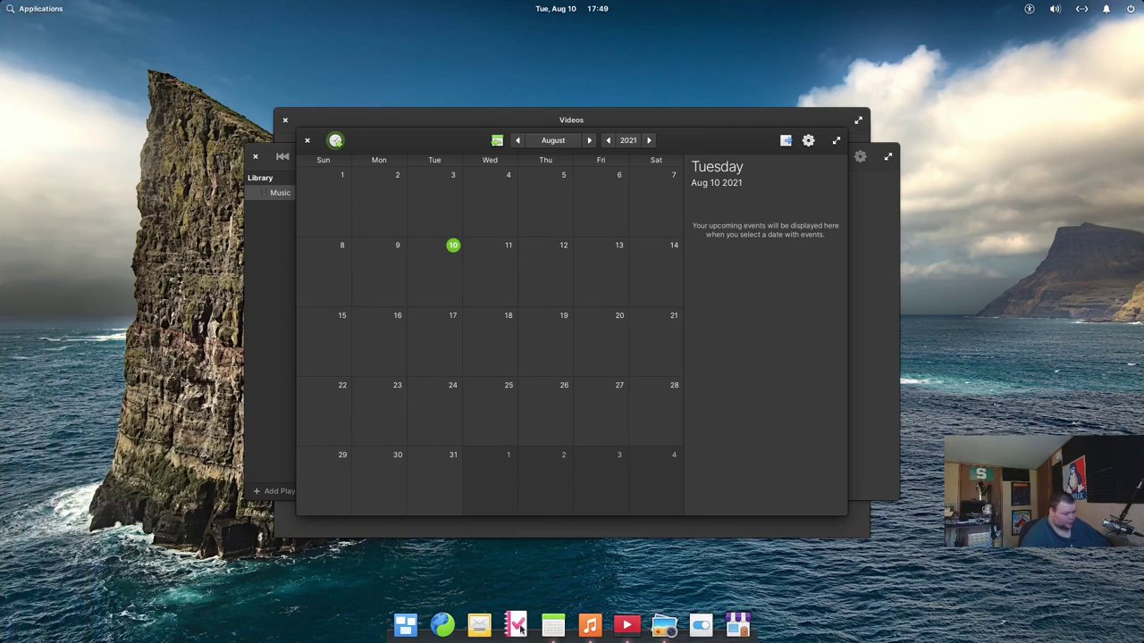
# Open the Tasks, Mail and Web apps.
pyautogui.click(515, 624)
pyautogui.click(479, 624)
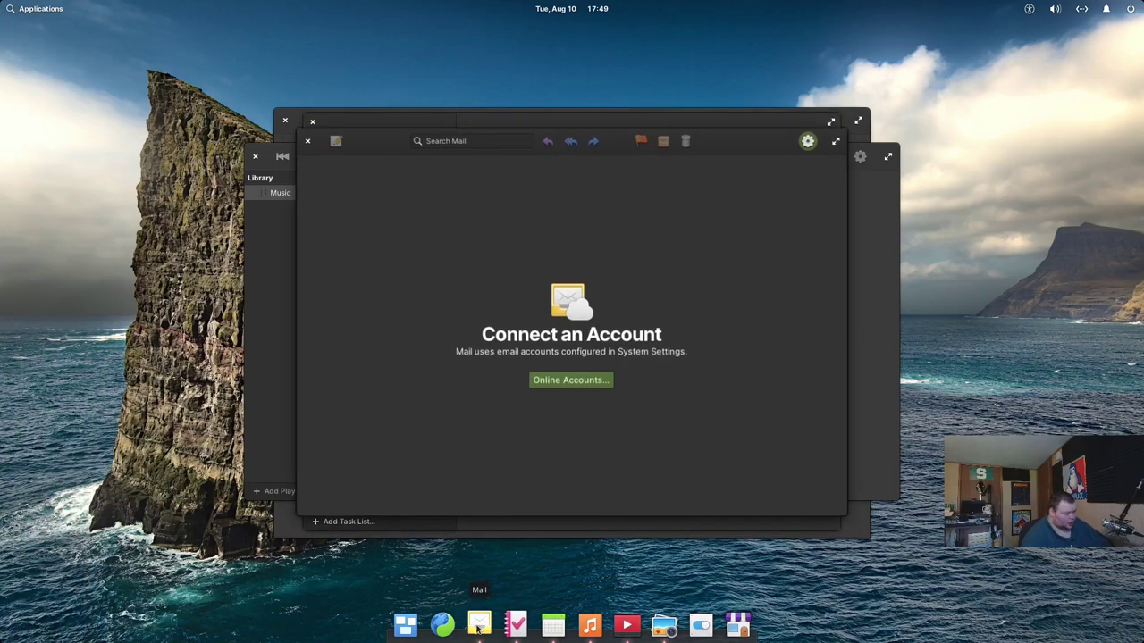
pyautogui.click(442, 623)
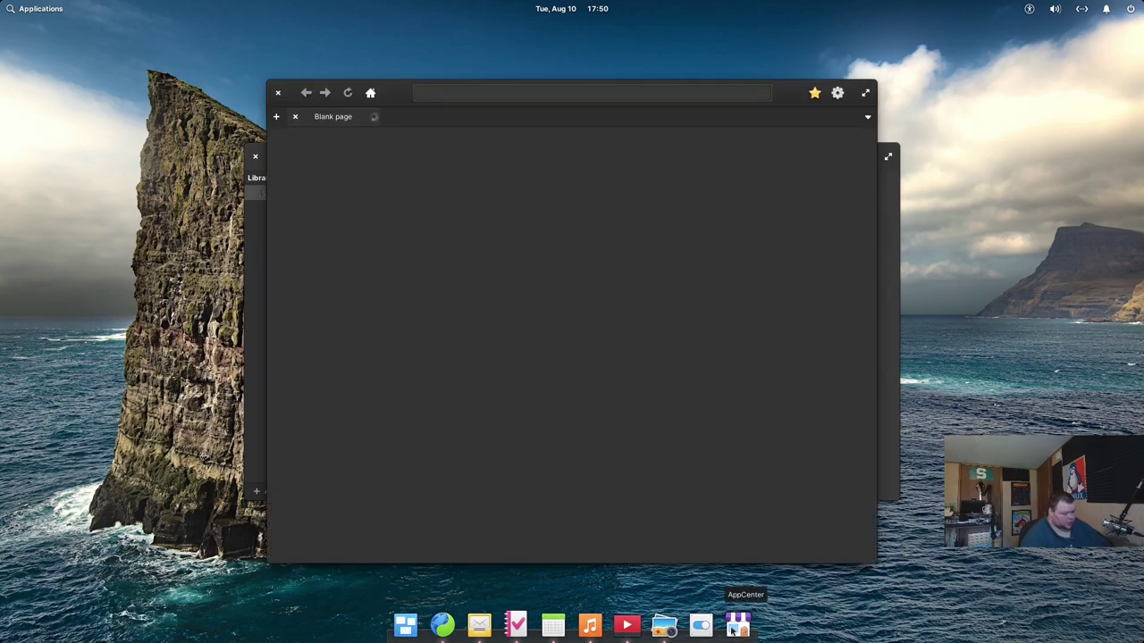
# Bring up the Calendar and launch Document Viewer from the applications overview.
pyautogui.click(41, 9)
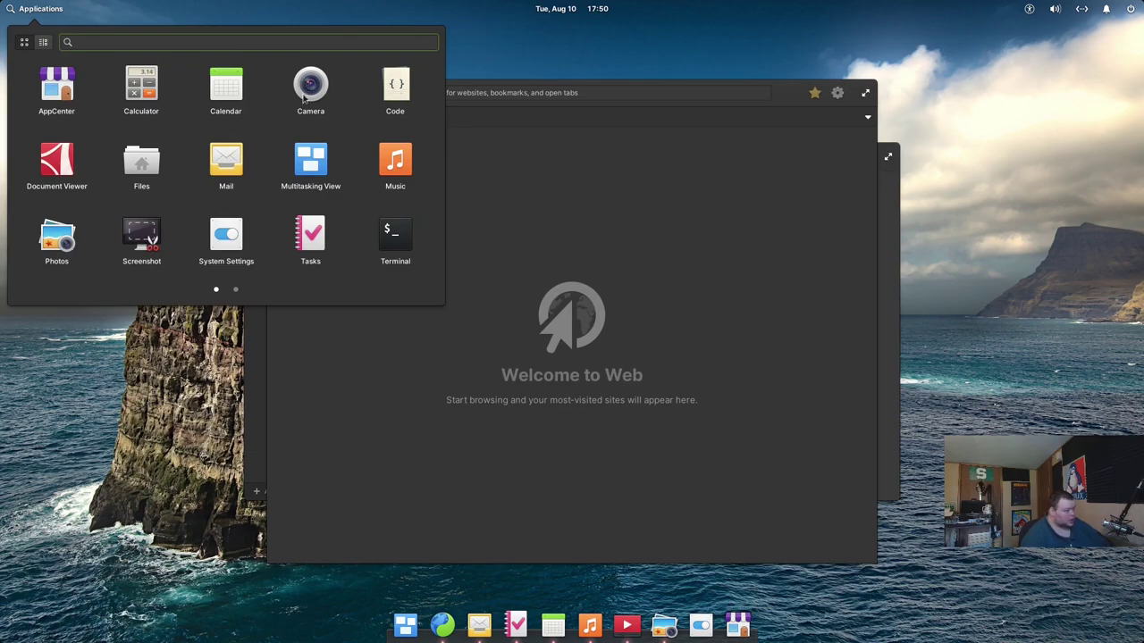
pyautogui.click(230, 84)
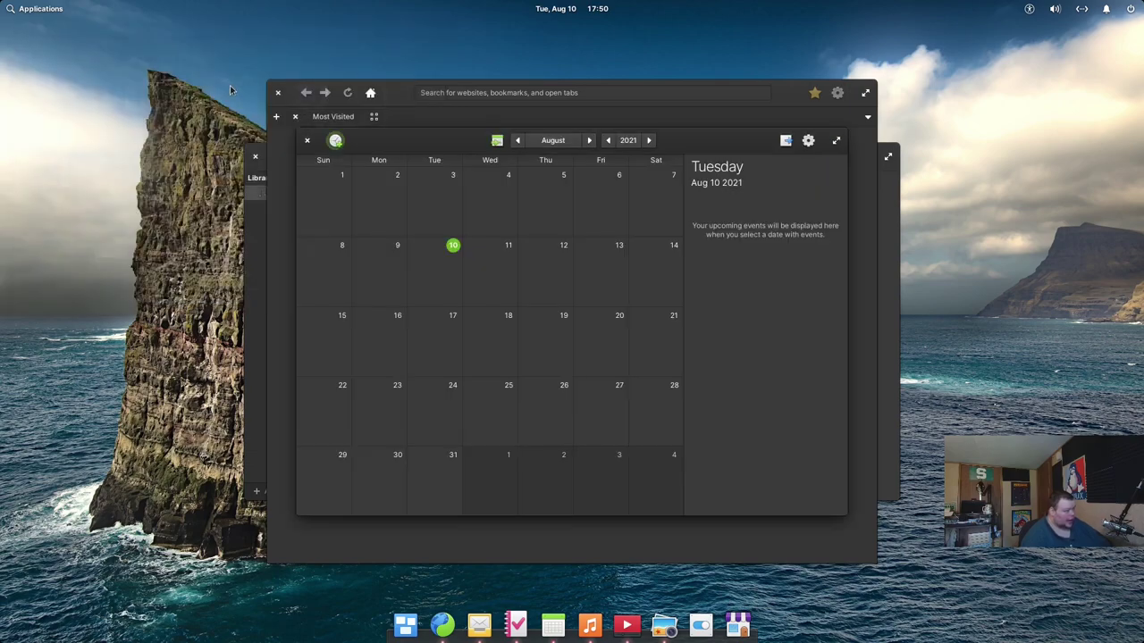
pyautogui.click(29, 8)
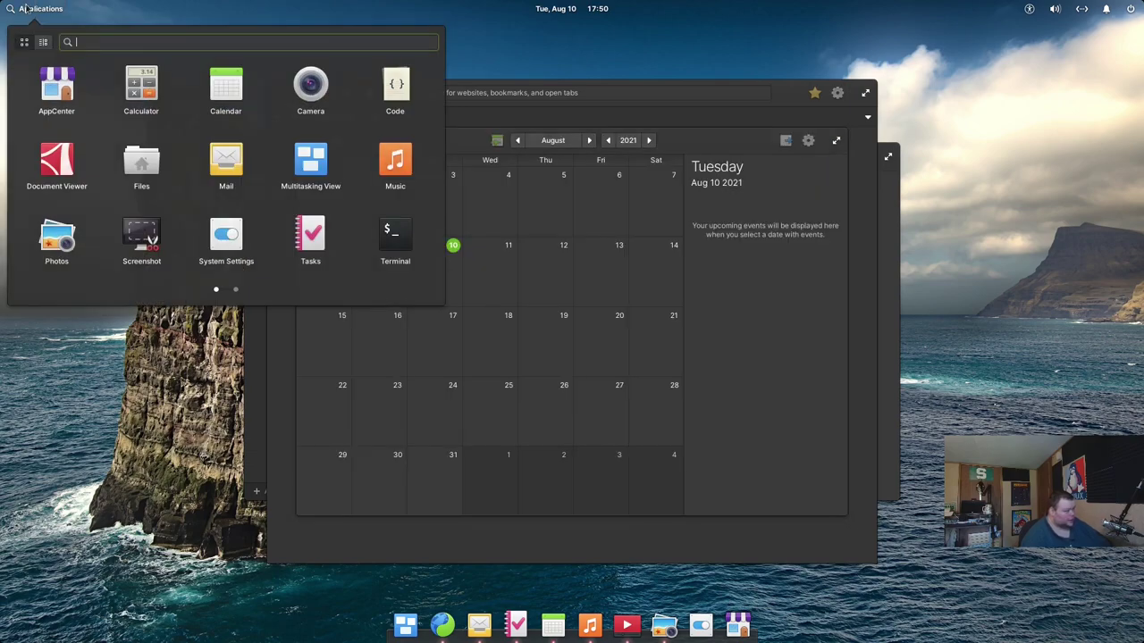
pyautogui.click(68, 166)
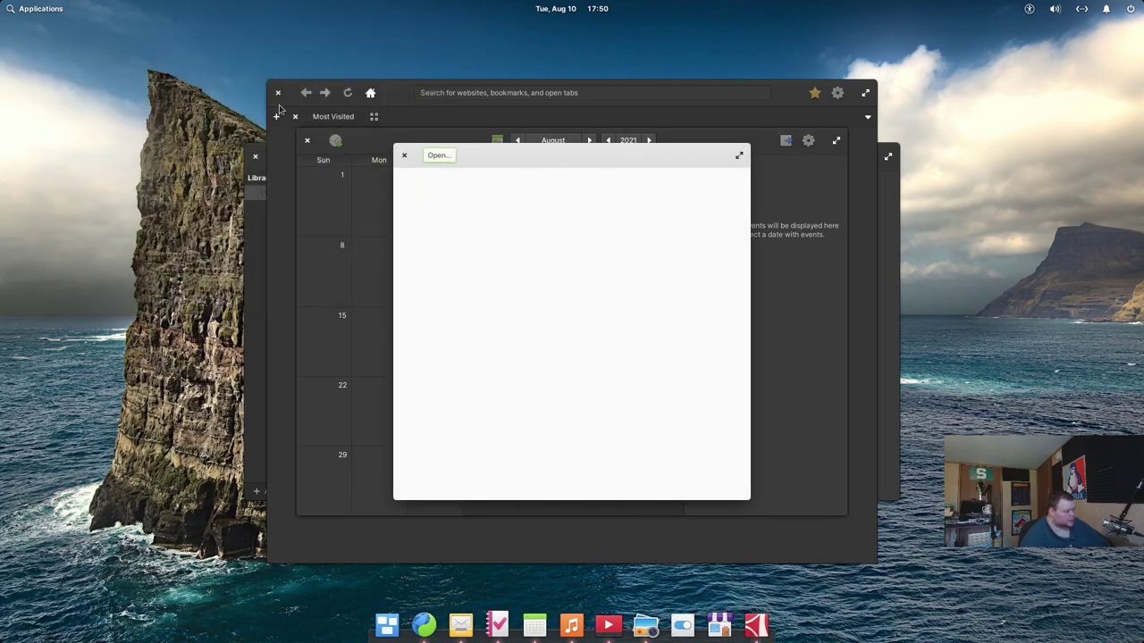
# Launch Photos and Music from the applications overview.
pyautogui.click(6, 7)
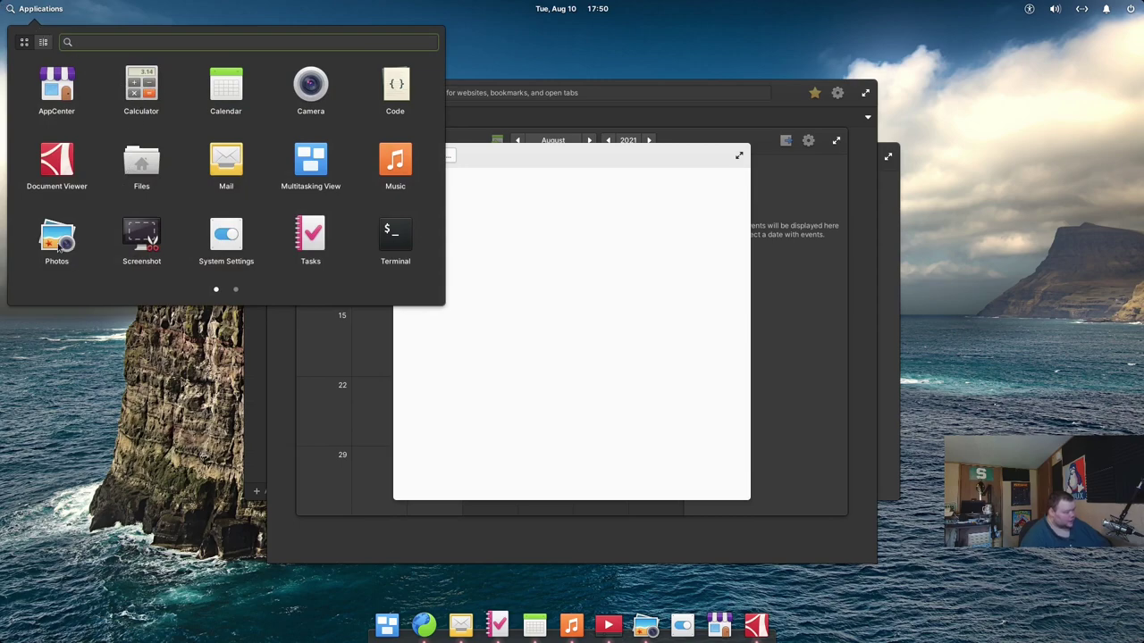
pyautogui.click(57, 243)
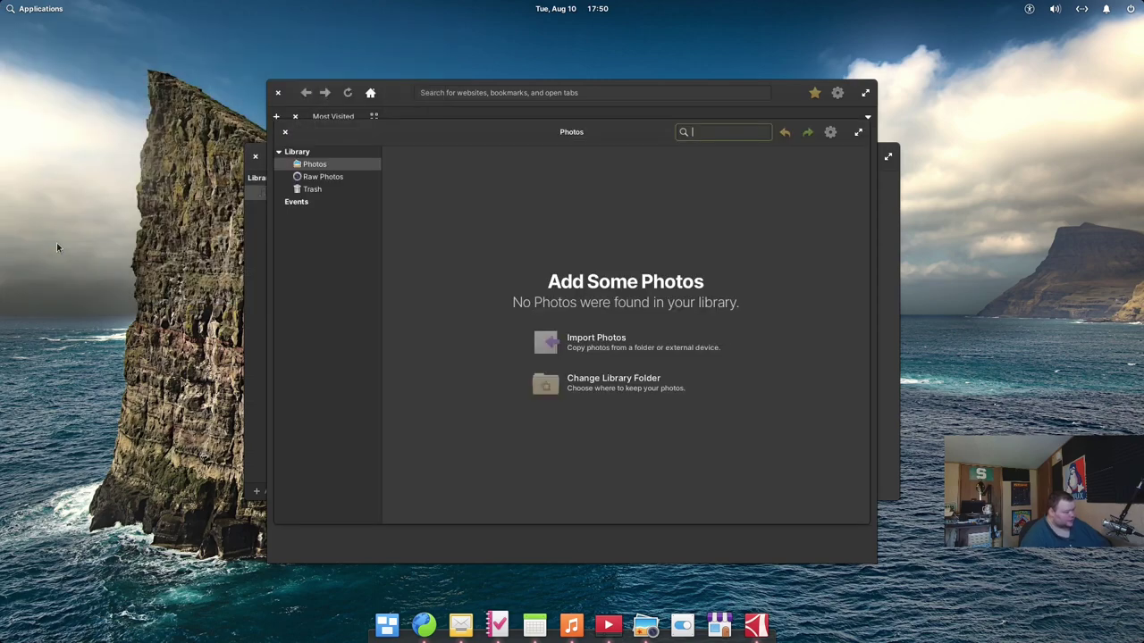
pyautogui.click(5, 7)
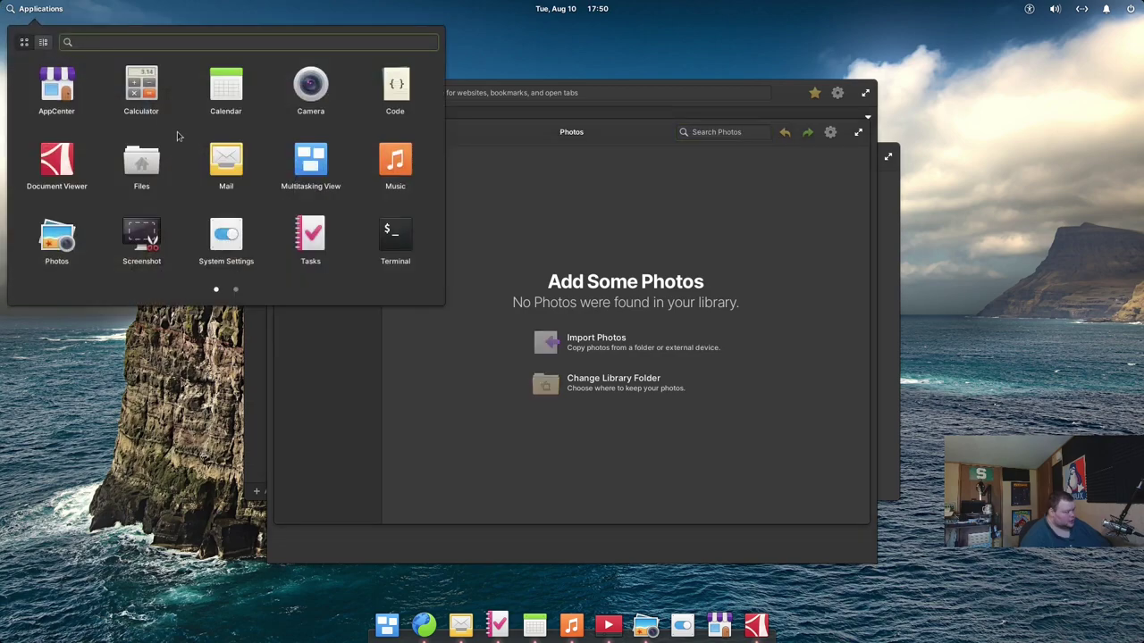
pyautogui.click(402, 171)
# Check the second page of the applications overview, and launch Calculator and Code.
pyautogui.click(6, 5)
pyautogui.scroll(-1, 175, 104)
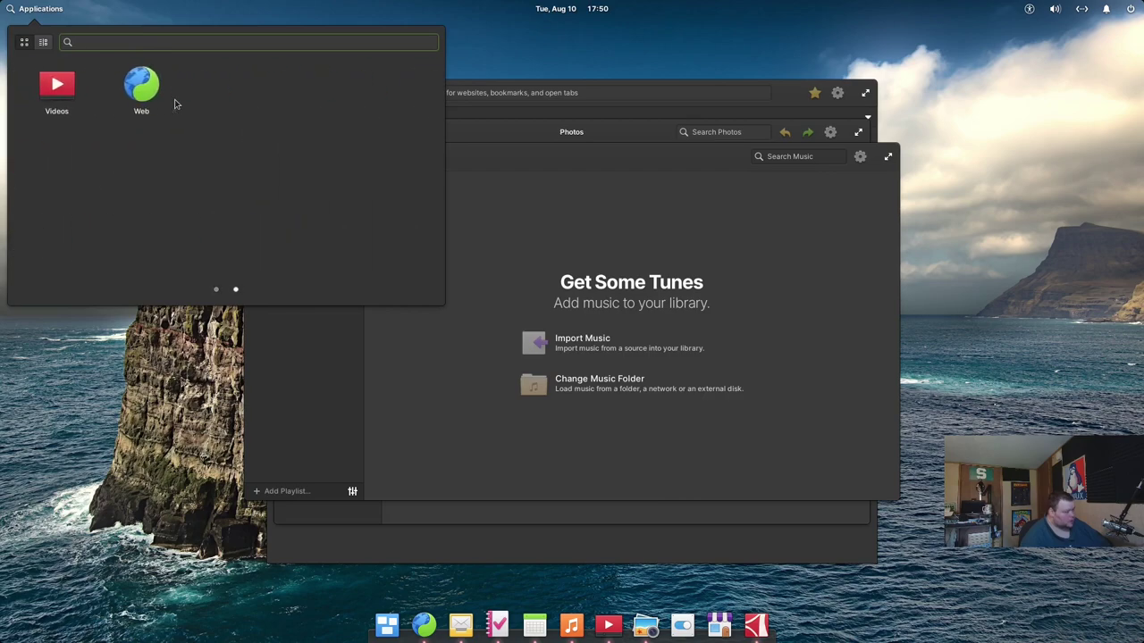
pyautogui.scroll(1, 63, 89)
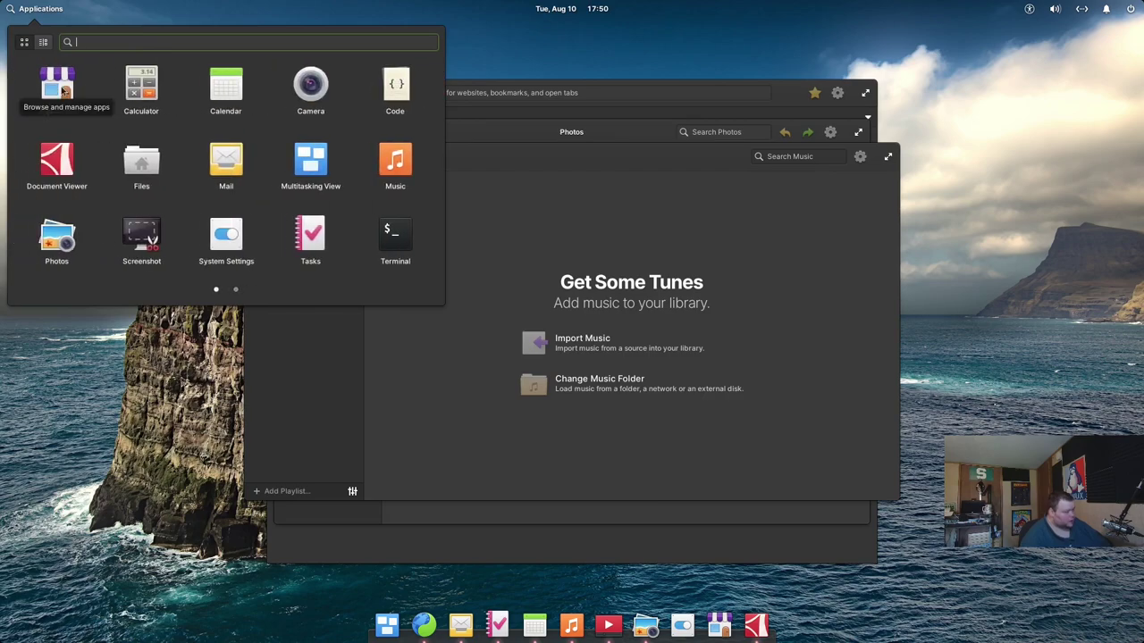
pyautogui.click(148, 101)
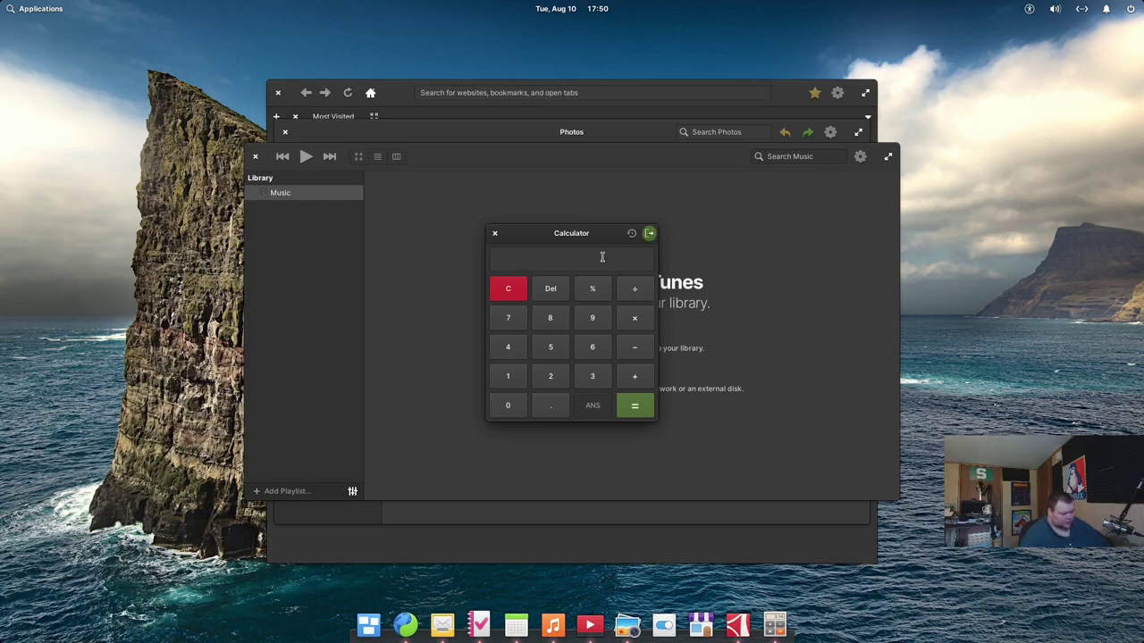
pyautogui.press('super')
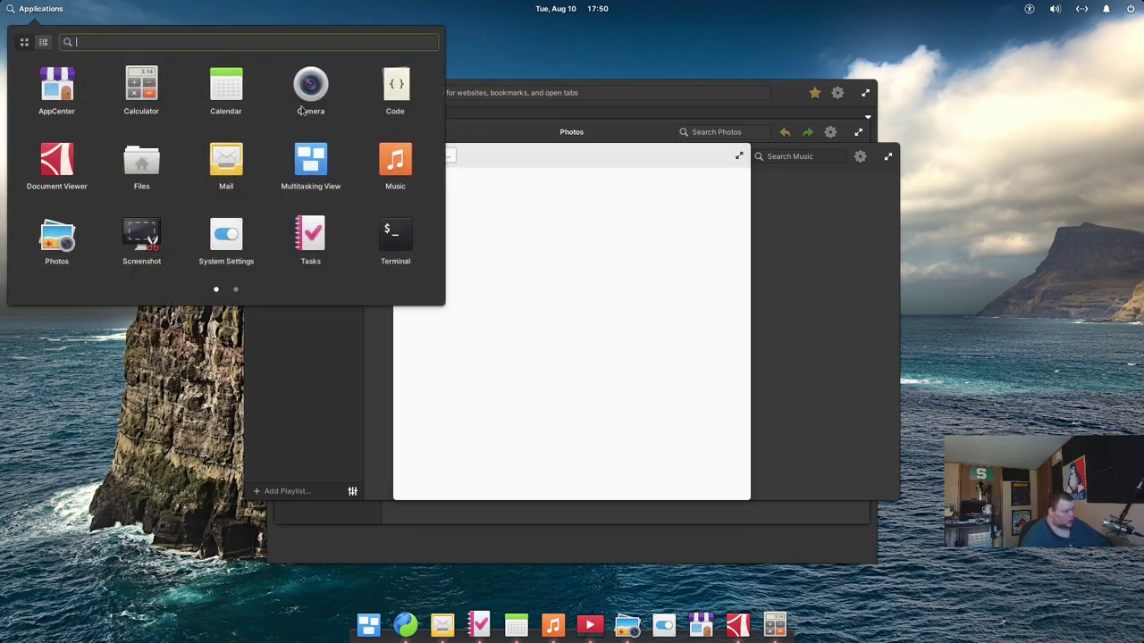
pyautogui.click(389, 89)
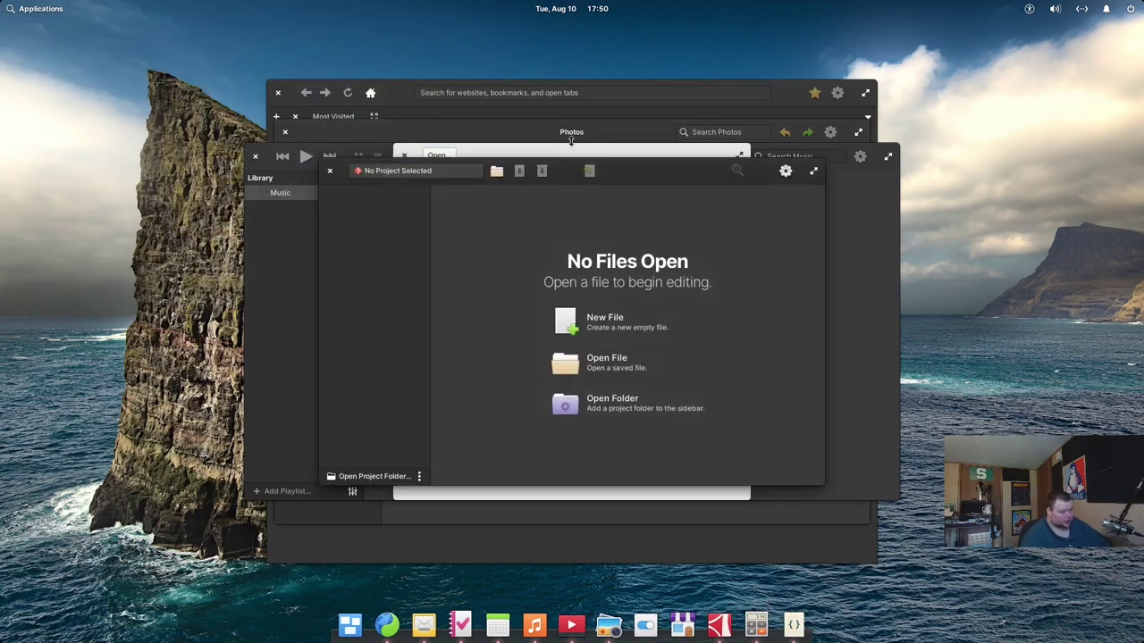
# Try the cream colour scheme in Code and compare its window with the Document Viewer window.
pyautogui.click(786, 171)
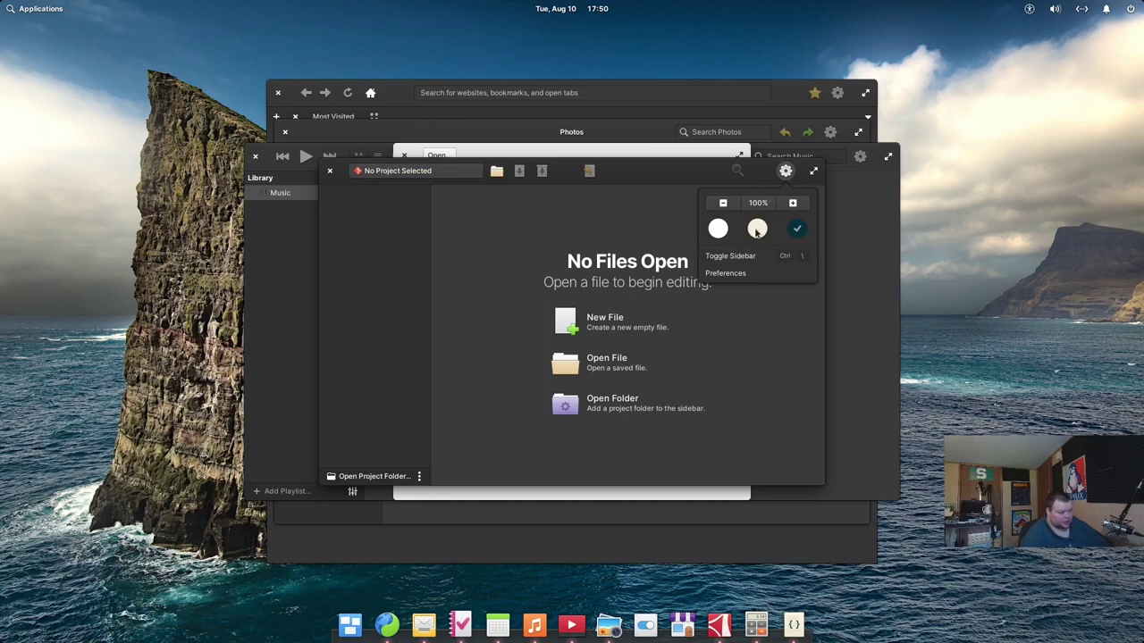
pyautogui.click(757, 229)
pyautogui.click(574, 230)
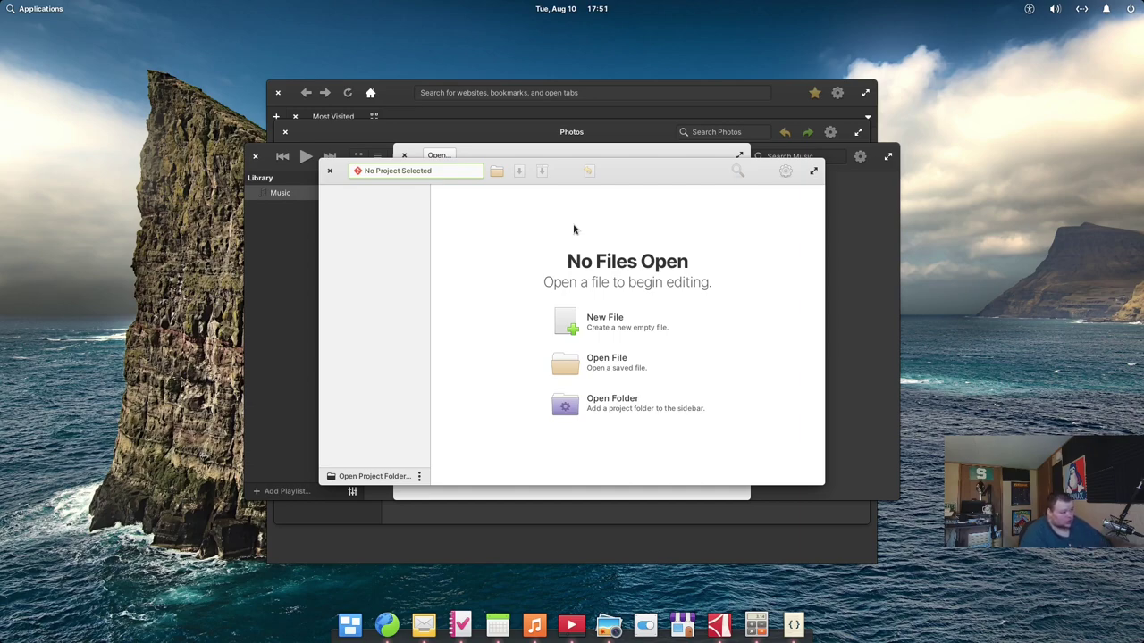
pyautogui.click(517, 154)
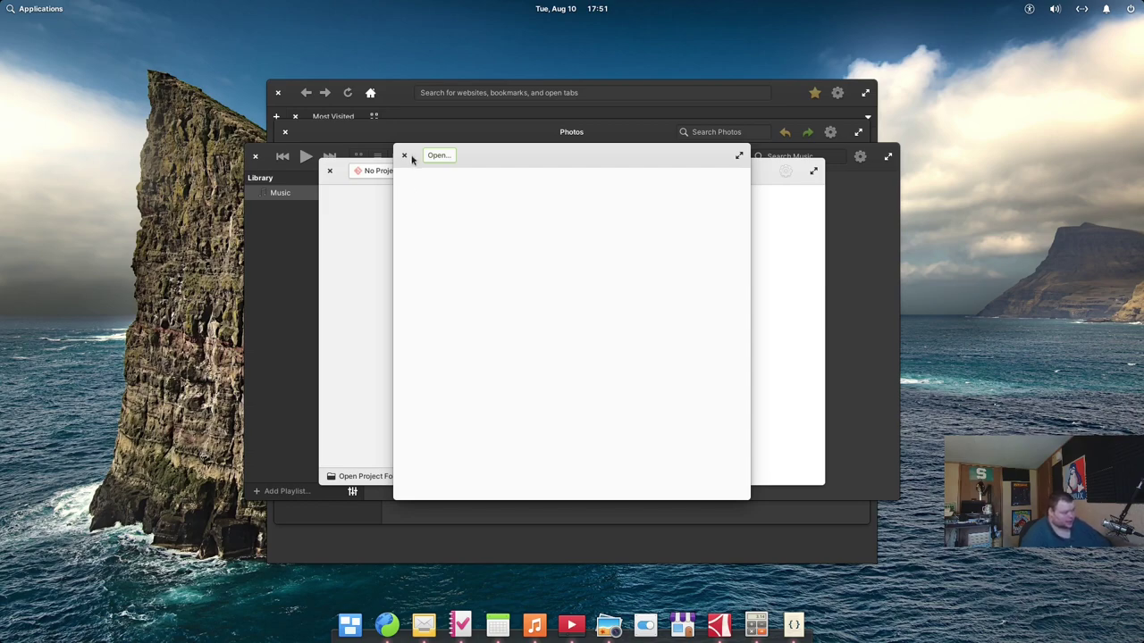
pyautogui.click(370, 317)
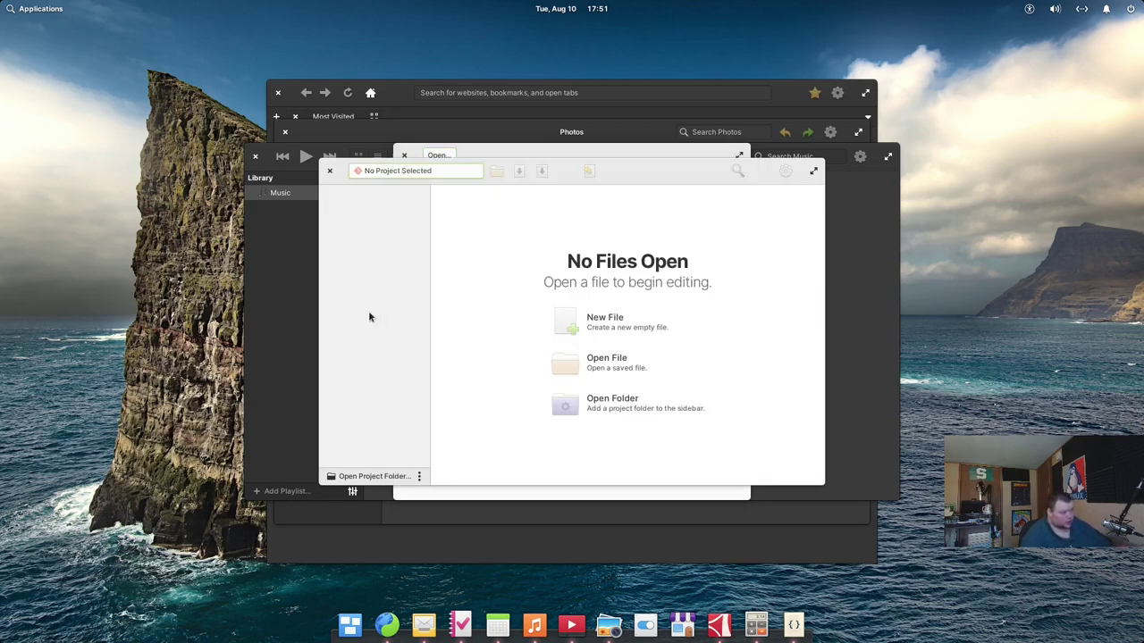
# Set Code back to the dark colour scheme and close its window.
pyautogui.click(785, 173)
pyautogui.click(797, 230)
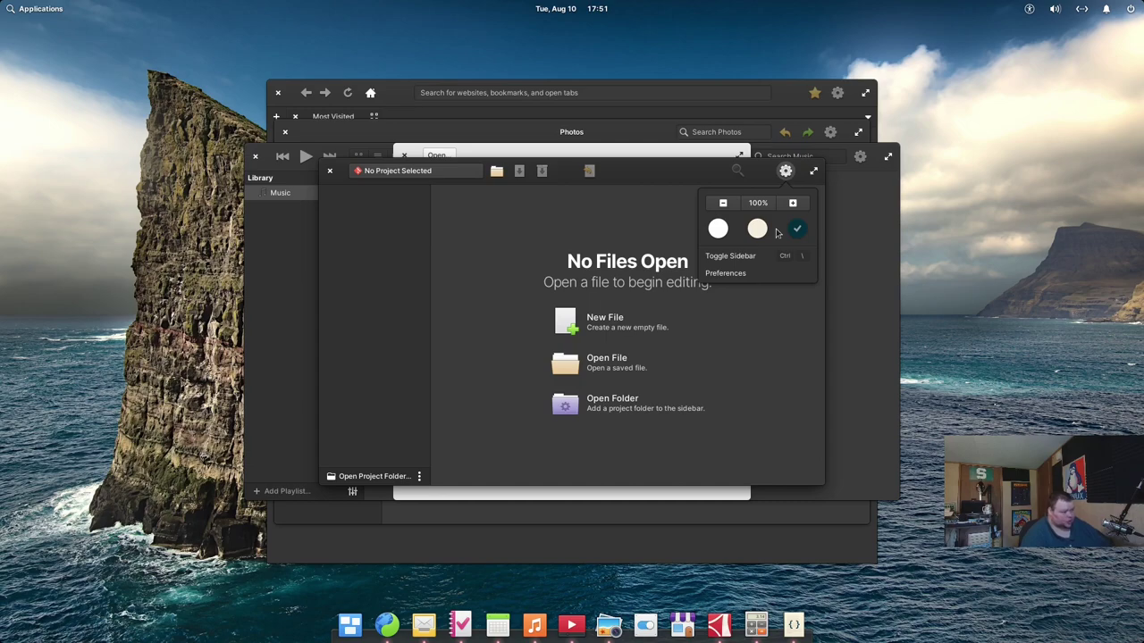
pyautogui.click(643, 222)
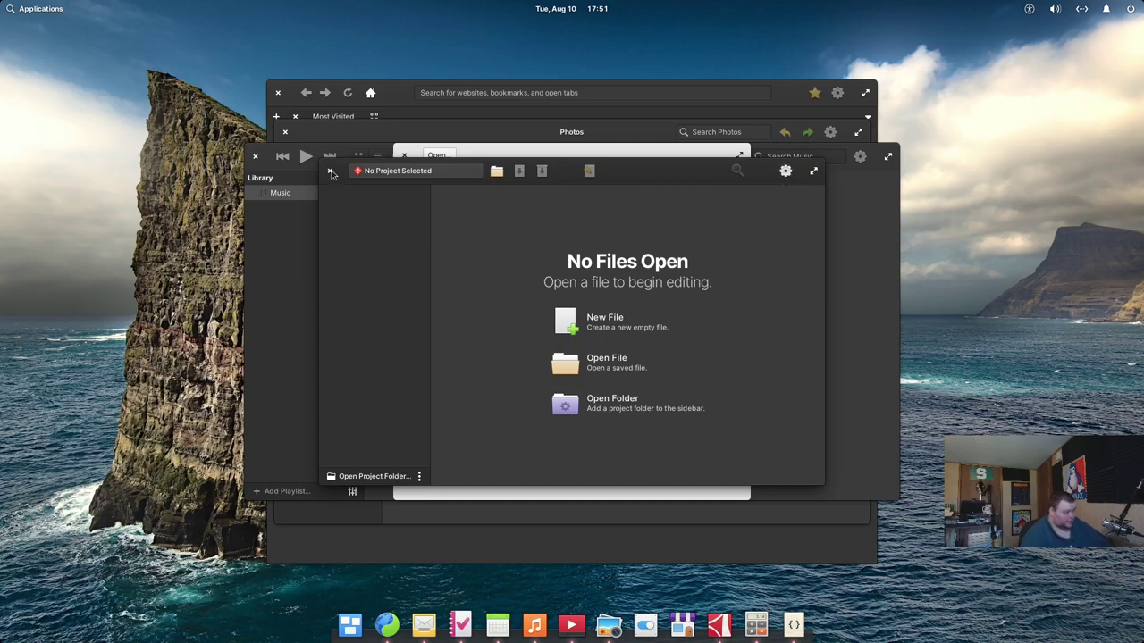
pyautogui.click(331, 171)
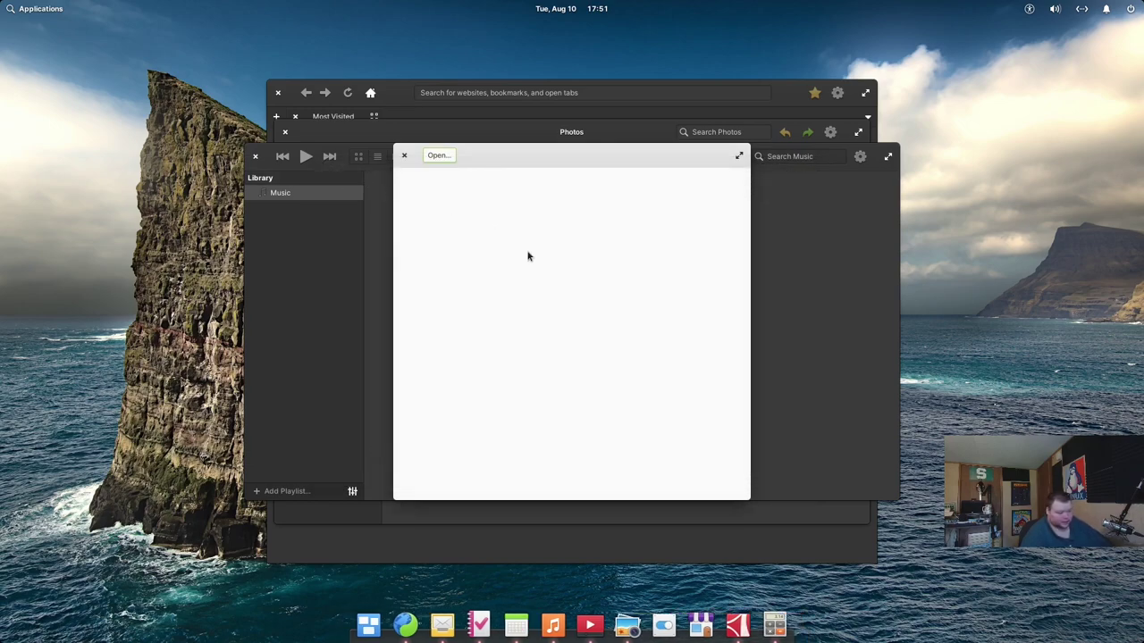